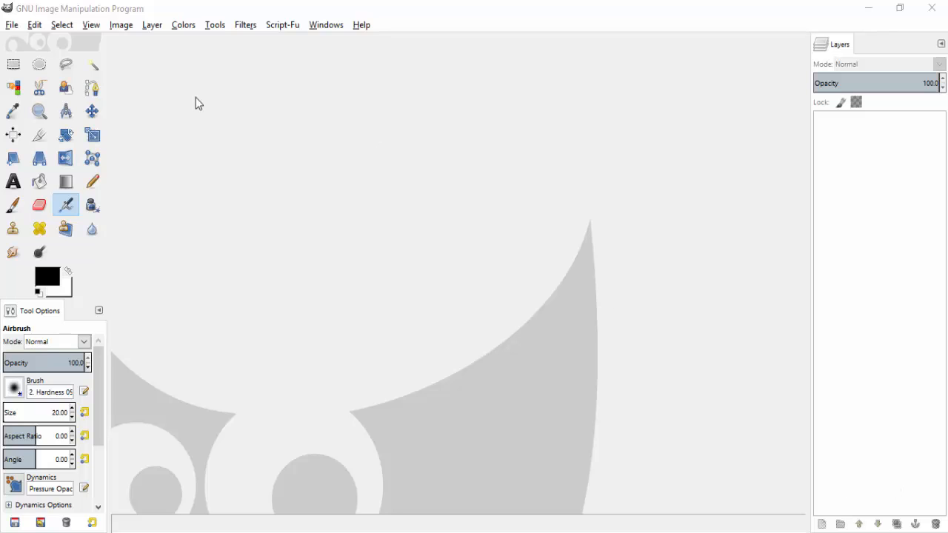
{"action": "left_click", "coordinate": [12, 25]}
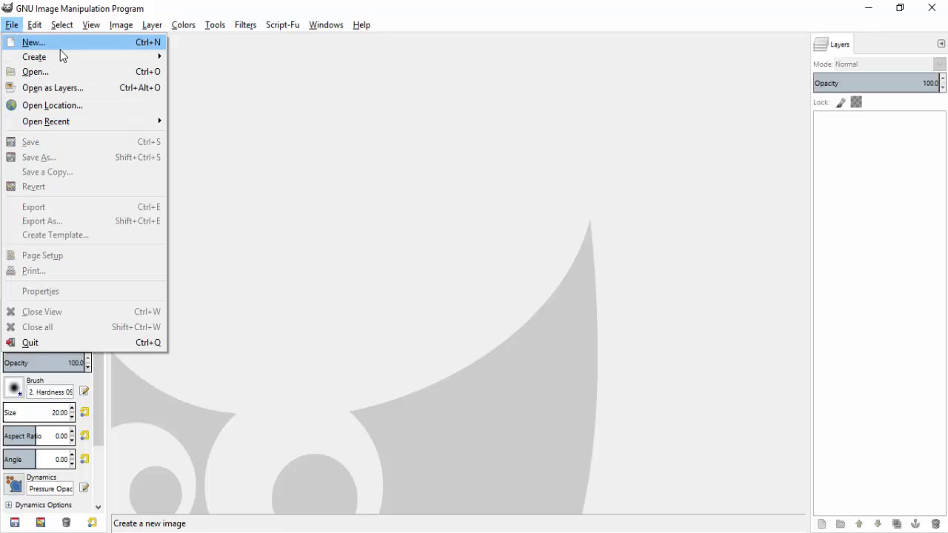
{"action": "left_click", "coordinate": [431, 219]}
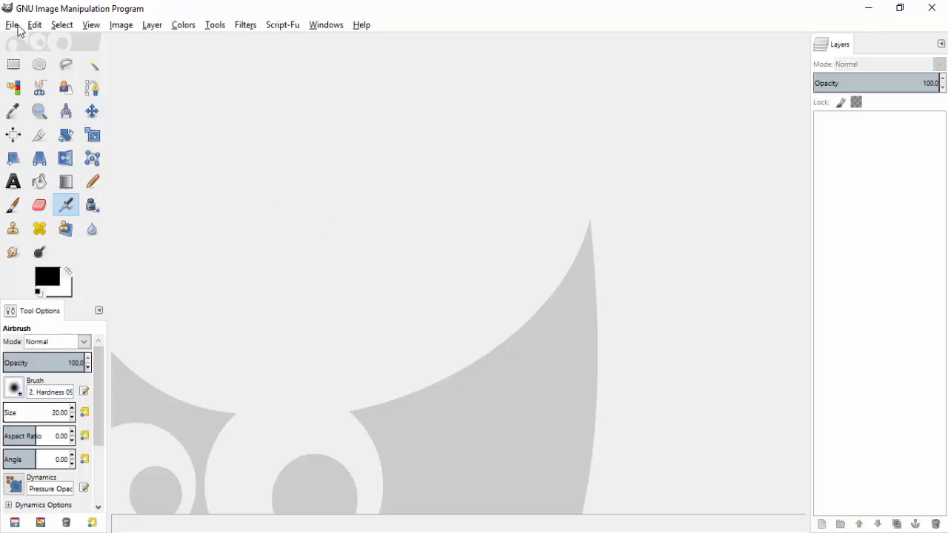
- Switch to the Chrome browser and open google.com
{"action": "left_click", "coordinate": [320, 531]}
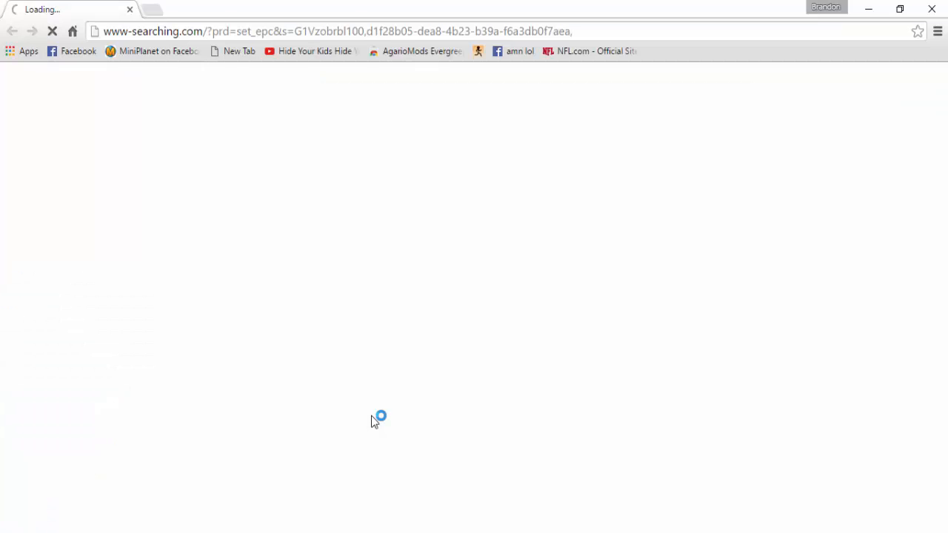
{"action": "left_click", "coordinate": [412, 25]}
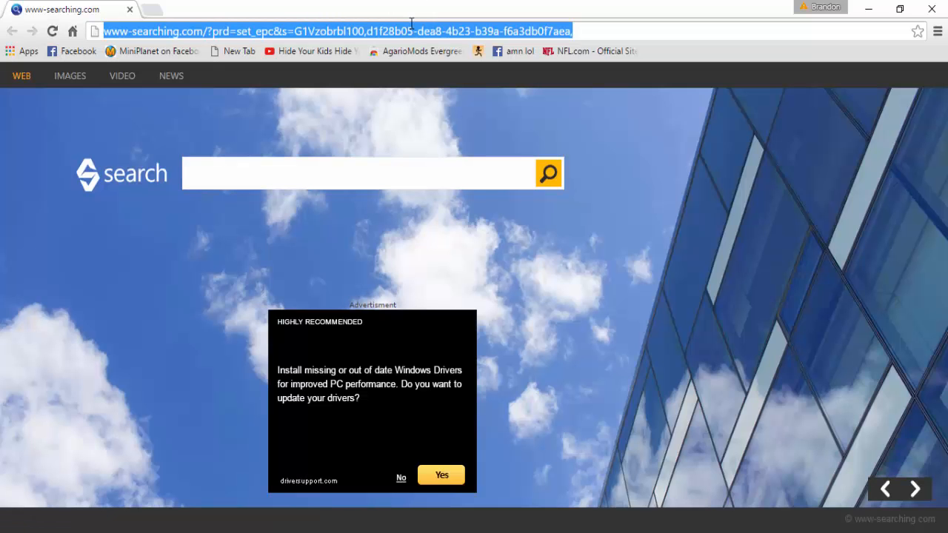
{"action": "type", "text": "ggoogle.com"}
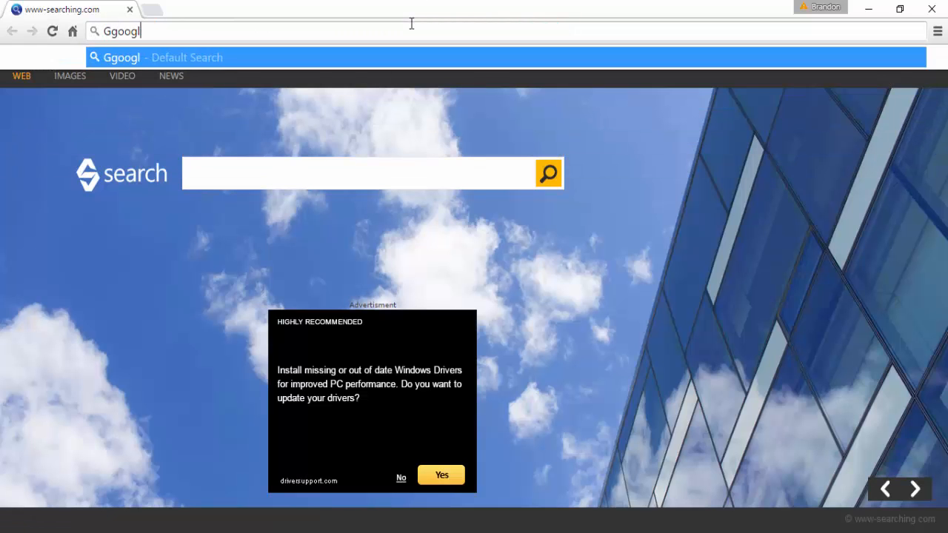
{"action": "key", "text": "Return"}
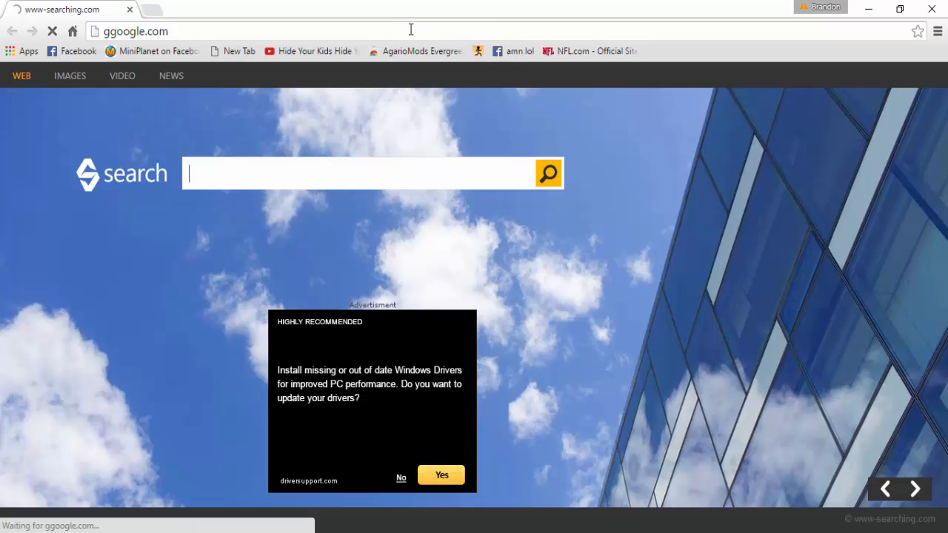
{"action": "left_click", "coordinate": [412, 35]}
{"action": "type", "text": "google.com"}
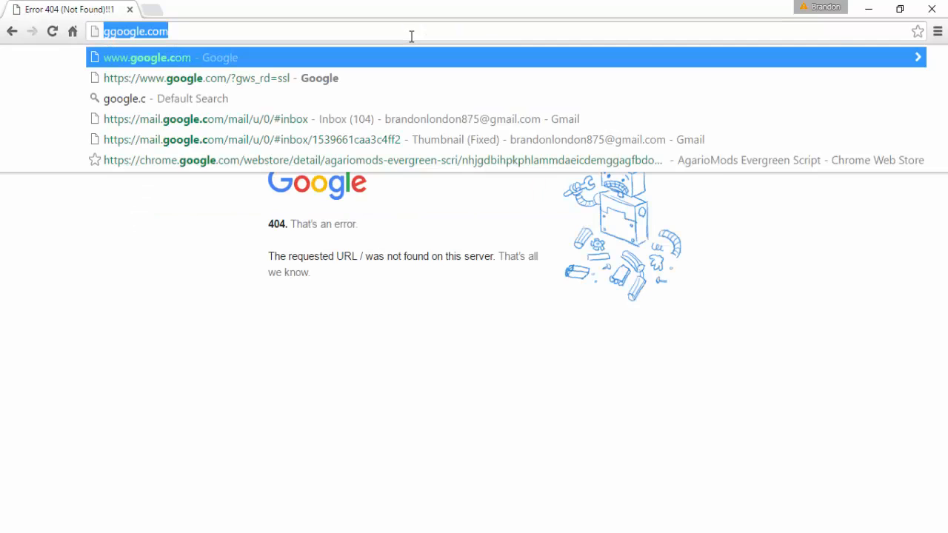
{"action": "key", "text": "Return"}
- Search Google Images for "background" and look through the results for a suitable picture
{"action": "left_click", "coordinate": [421, 250]}
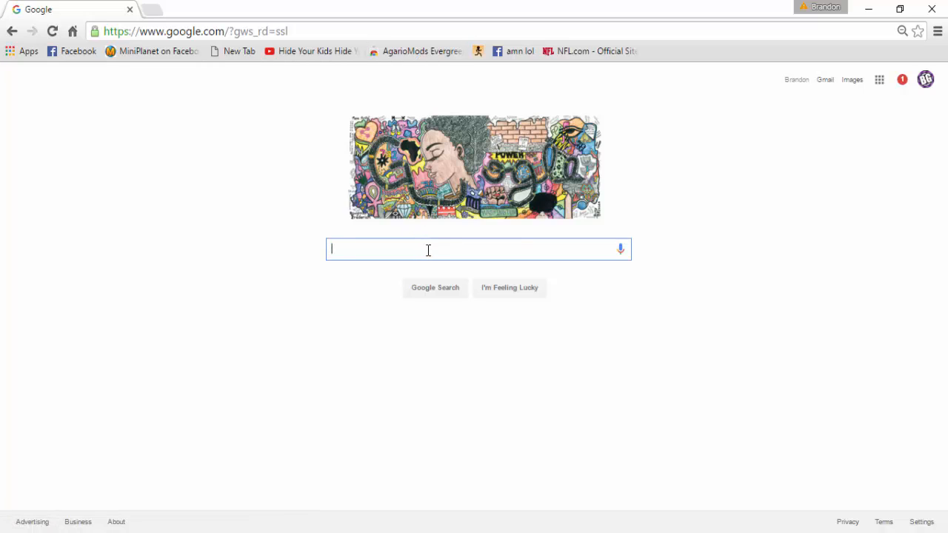
{"action": "type", "text": "background"}
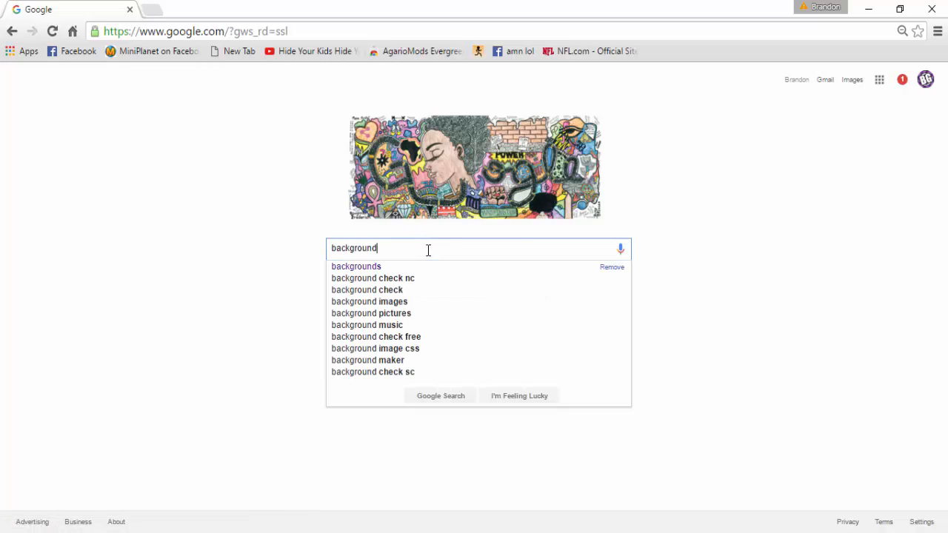
{"action": "key", "text": "Return"}
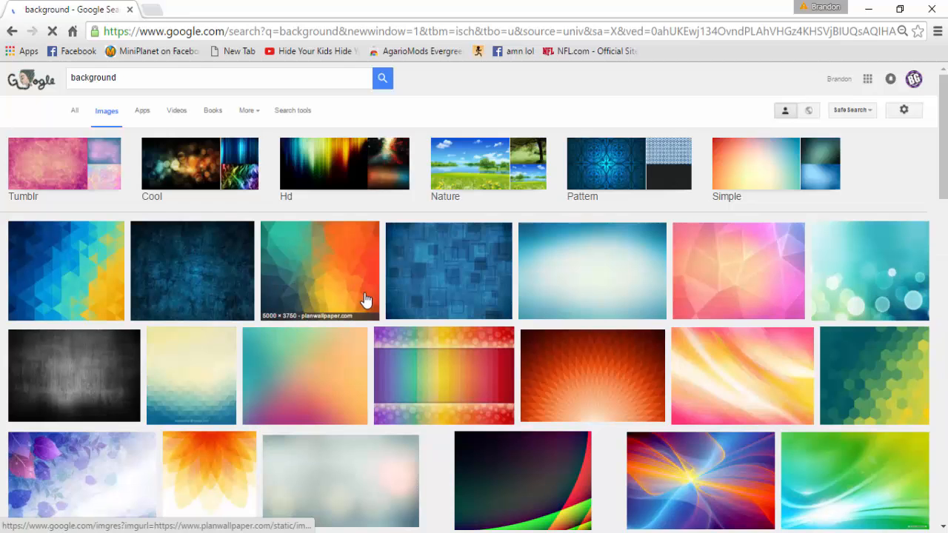
{"action": "scroll", "coordinate": [368, 302], "scroll_direction": "down", "scroll_amount": 3}
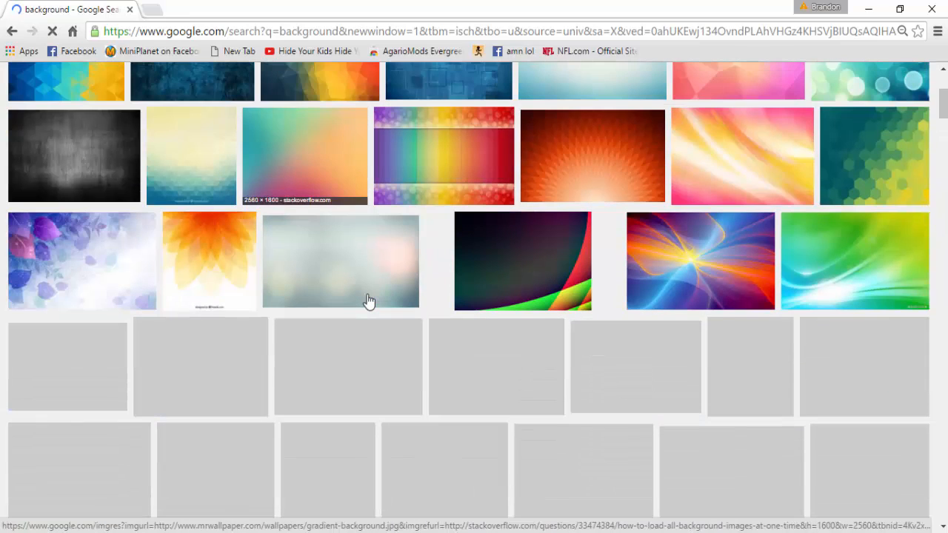
{"action": "scroll", "coordinate": [368, 301], "scroll_direction": "down", "scroll_amount": 2}
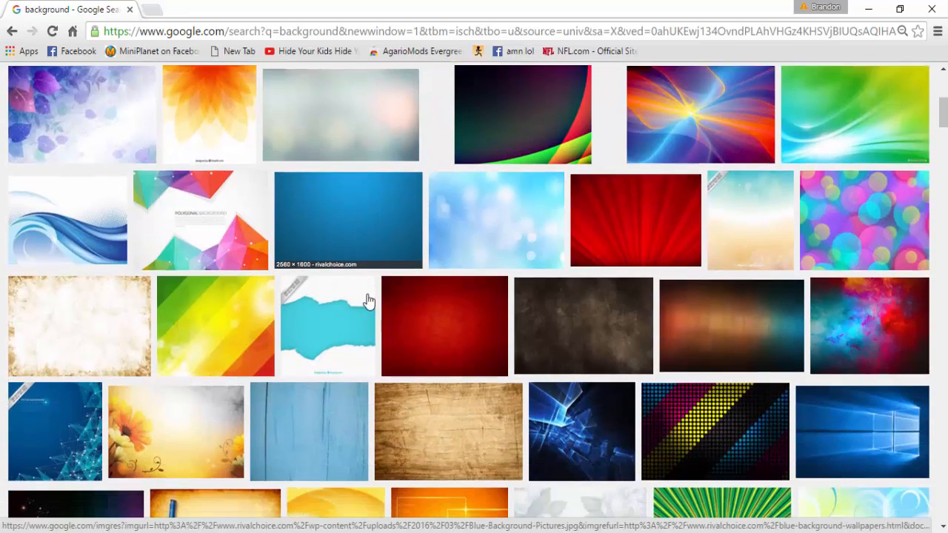
{"action": "scroll", "coordinate": [368, 302], "scroll_direction": "up", "scroll_amount": 2}
{"action": "scroll", "coordinate": [368, 301], "scroll_direction": "down", "scroll_amount": 3}
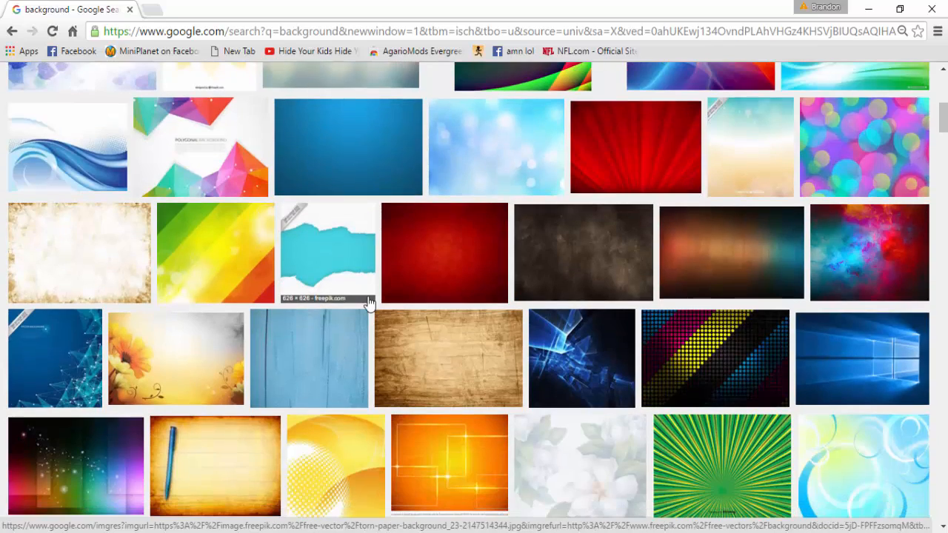
{"action": "scroll", "coordinate": [369, 303], "scroll_direction": "up", "scroll_amount": 7}
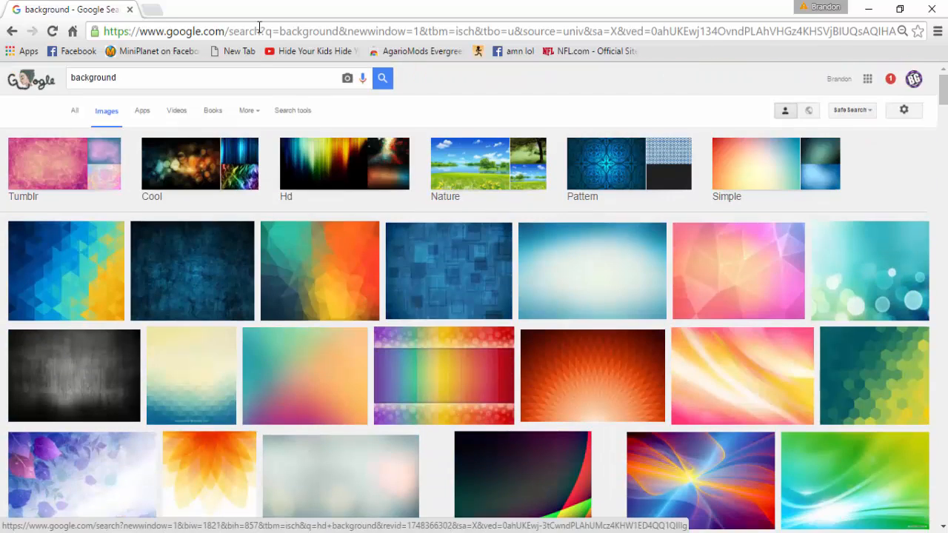
- Replace the image search with "NFL Football backgrounds" and run it
{"action": "double_click", "coordinate": [272, 75]}
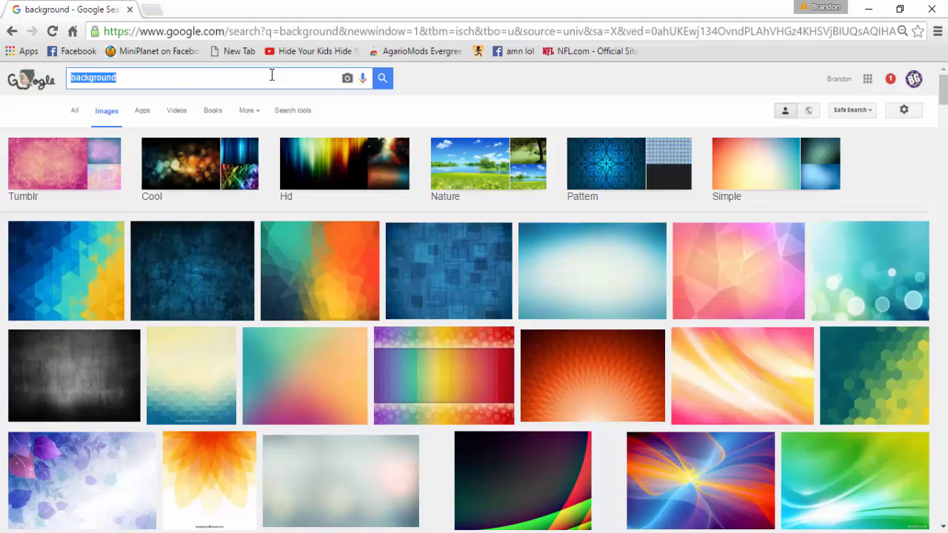
{"action": "type", "text": "f"}
{"action": "key", "text": "BackSpace"}
{"action": "type", "text": "NFL Fo"}
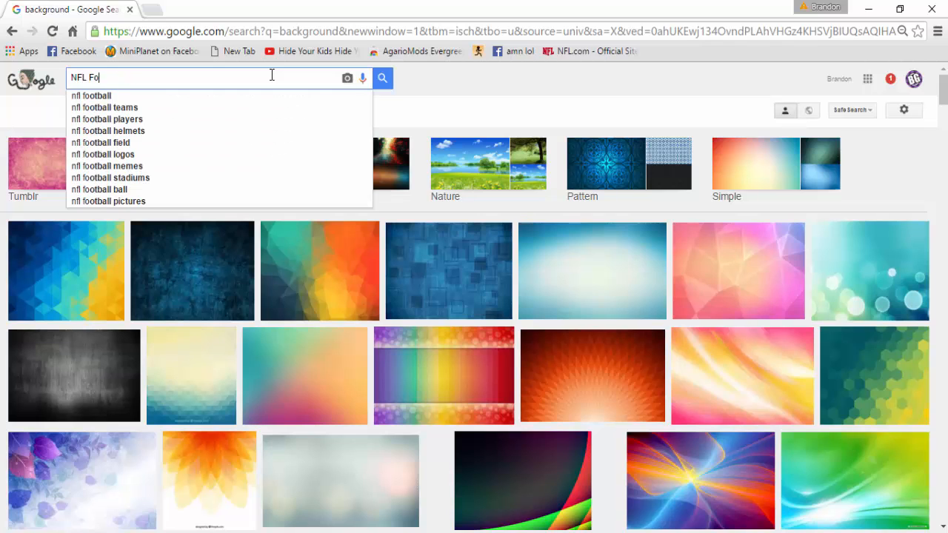
{"action": "type", "text": "otball ba"}
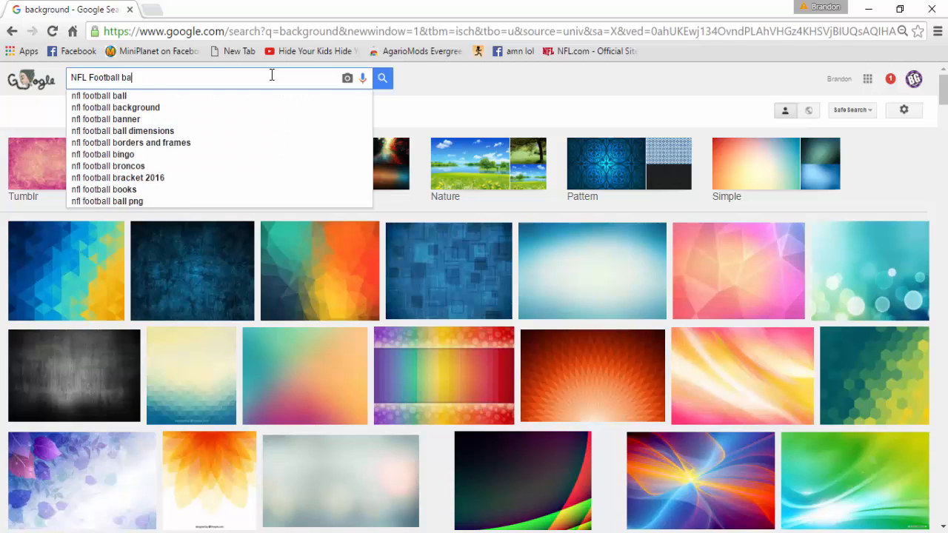
{"action": "type", "text": "ckgrounds"}
{"action": "key", "text": "Return"}
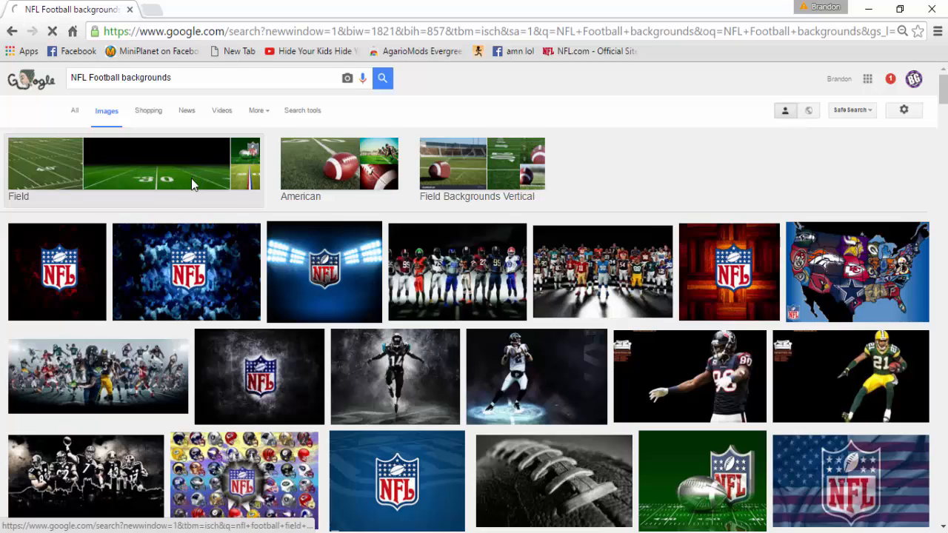
- Narrow the results to field backgrounds and save the floodlit stadium picture to the Desktop as shutterstock_163265741.jpg
{"action": "left_click", "coordinate": [191, 185]}
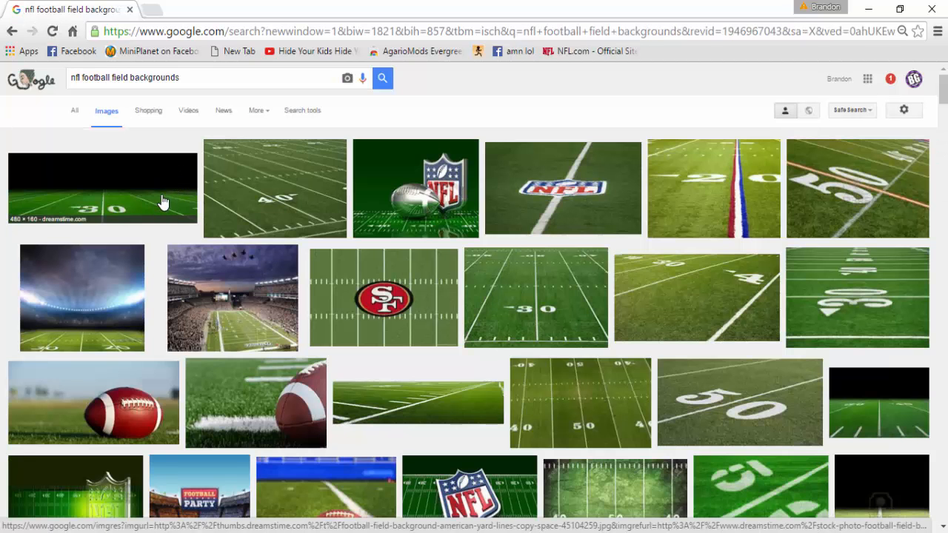
{"action": "left_click", "coordinate": [106, 289]}
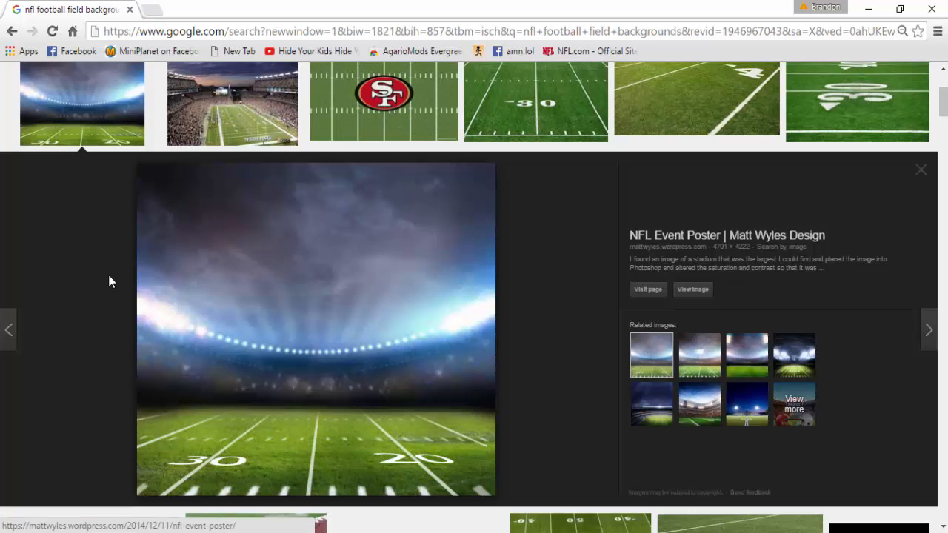
{"action": "right_click", "coordinate": [215, 343]}
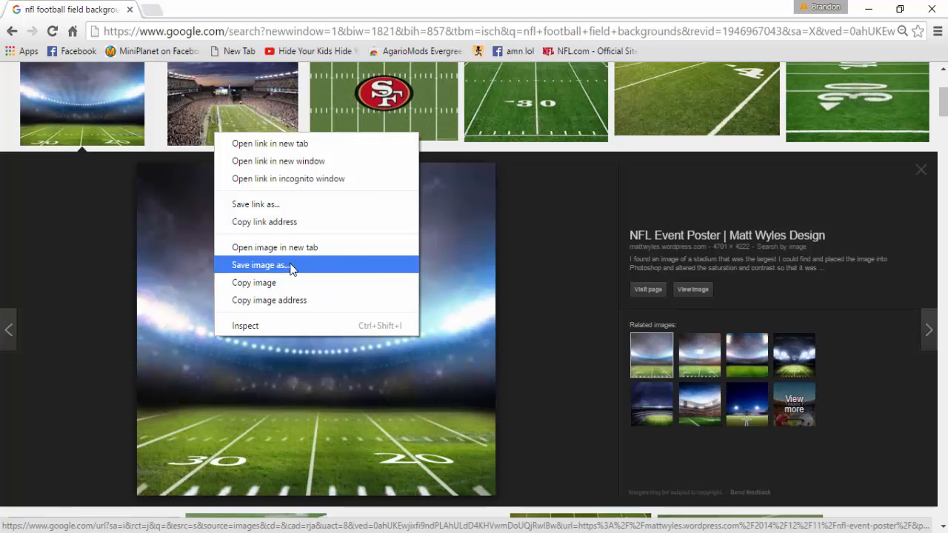
{"action": "left_click", "coordinate": [266, 263]}
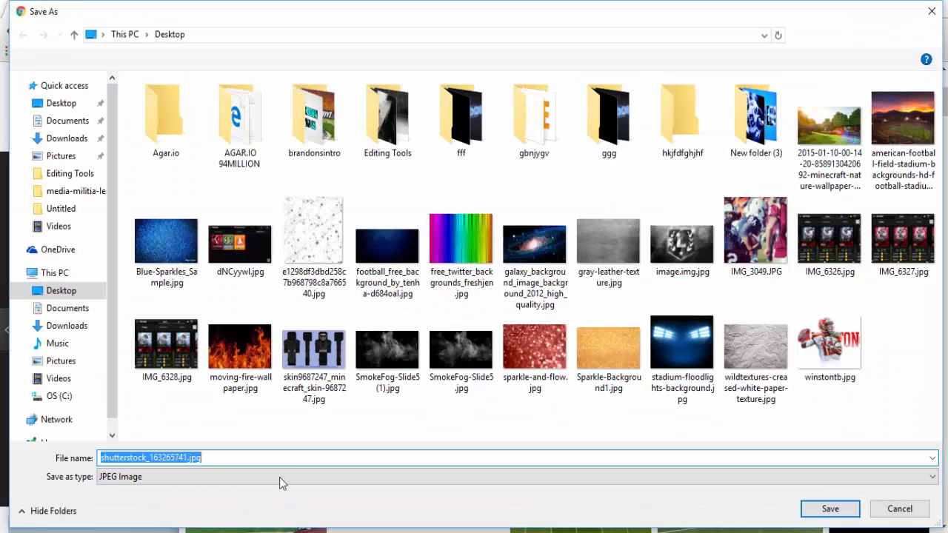
{"action": "left_click", "coordinate": [832, 510]}
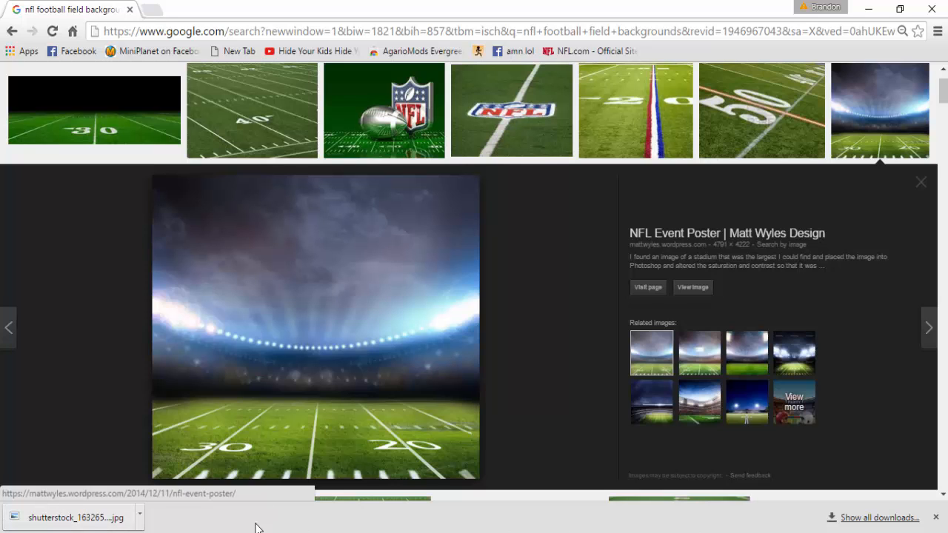
- Switch to GIMP and create a new blank image 1080 pixels wide and 720 pixels high
{"action": "left_click_drag", "start_coordinate": [111, 518], "coordinate": [685, 530]}
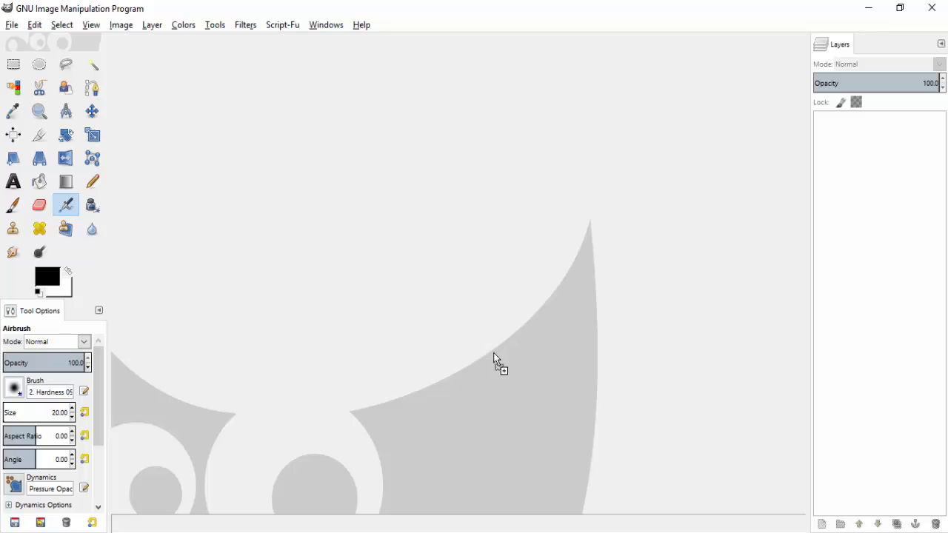
{"action": "left_click", "coordinate": [30, 28]}
{"action": "left_click", "coordinate": [15, 27]}
{"action": "left_click", "coordinate": [14, 29]}
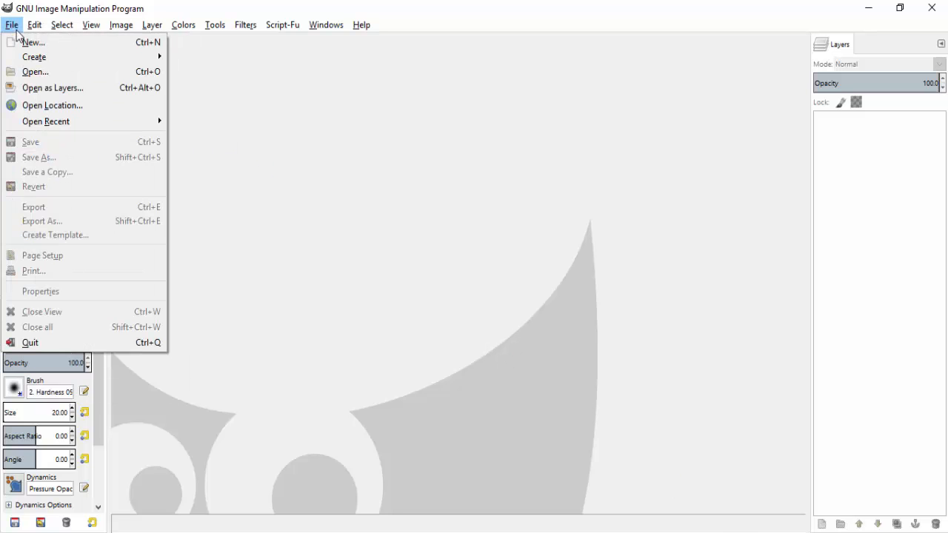
{"action": "left_click", "coordinate": [29, 41]}
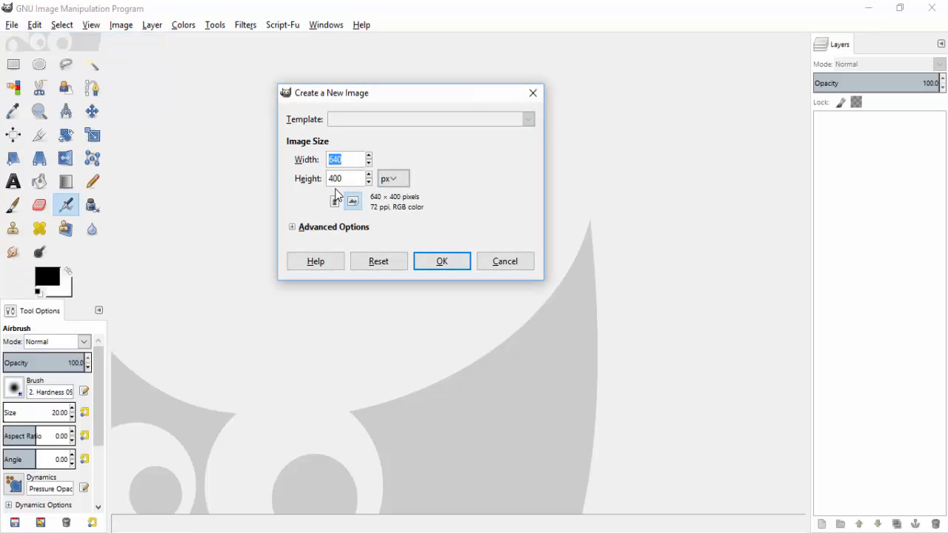
{"action": "type", "text": "1080"}
{"action": "key", "text": "Tab"}
{"action": "type", "text": "72"}
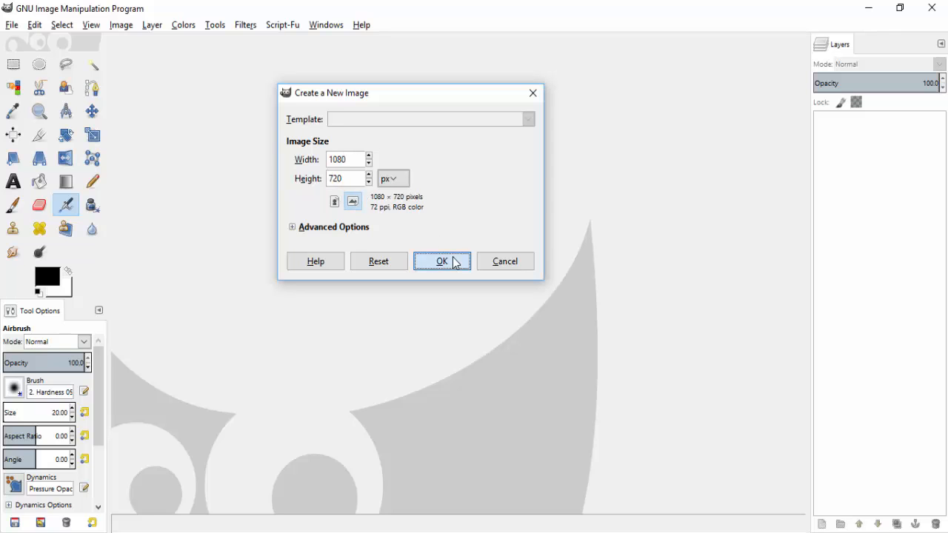
{"action": "left_click", "coordinate": [453, 261]}
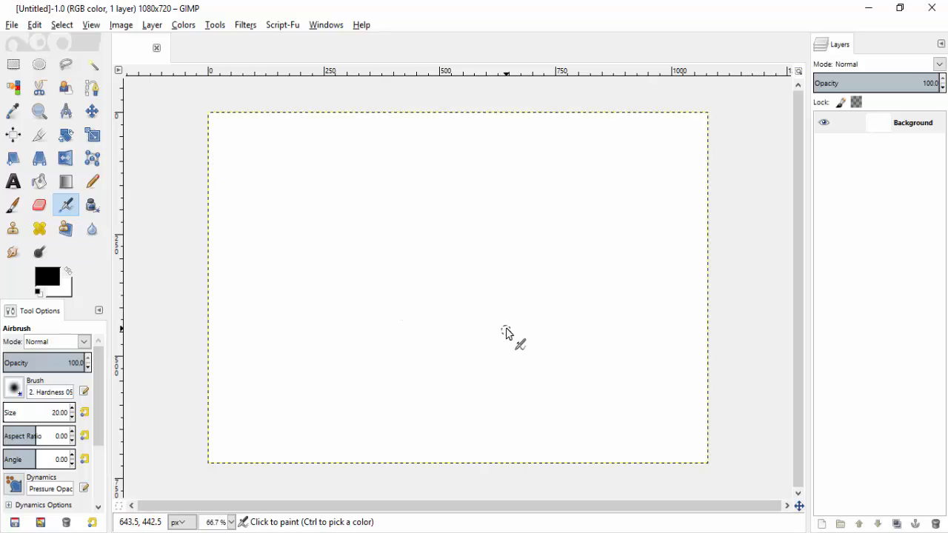
- Zoom in on the blank canvas to 100% and back out to 66.7%, ending with the Zoom tool set to zoom out
{"action": "key", "text": "ctrl"}
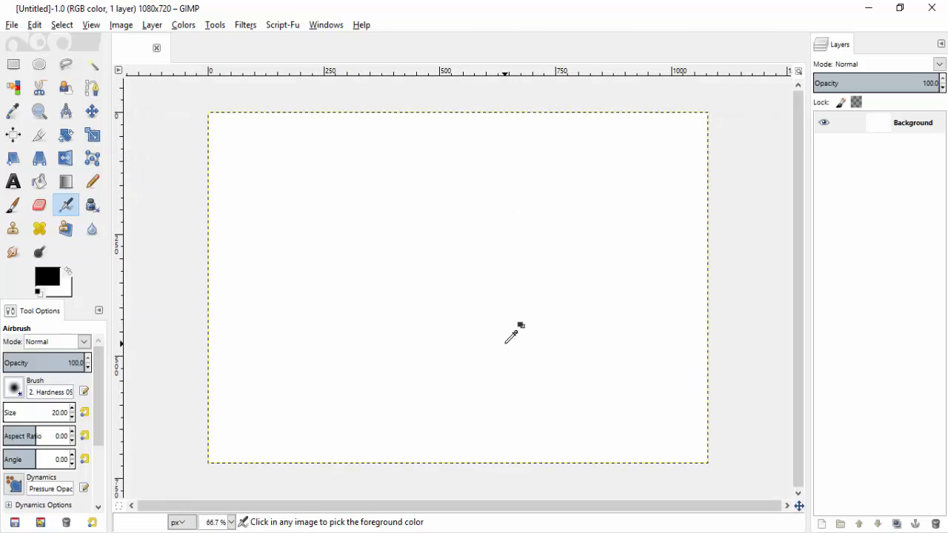
{"action": "scroll", "coordinate": [511, 337], "scroll_direction": "up", "scroll_amount": 1}
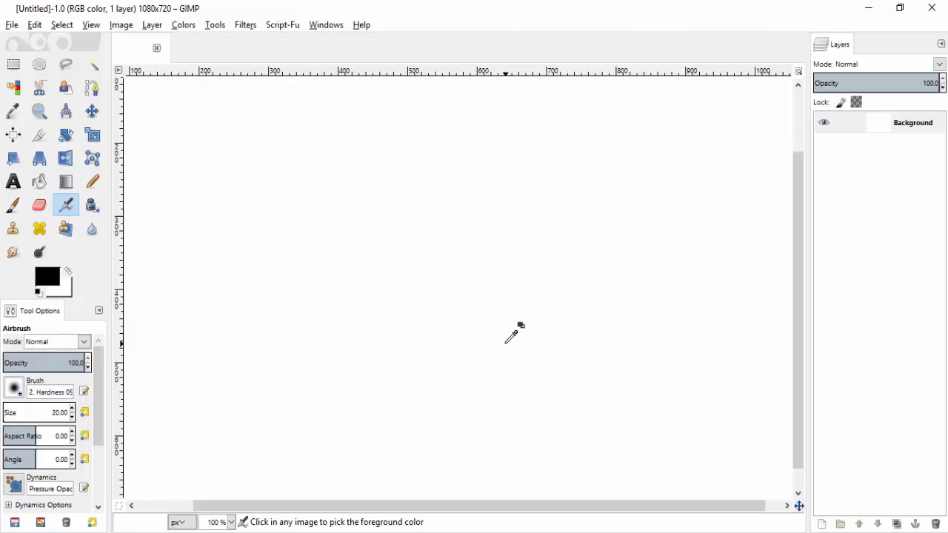
{"action": "scroll", "coordinate": [511, 337], "scroll_direction": "down", "scroll_amount": 1}
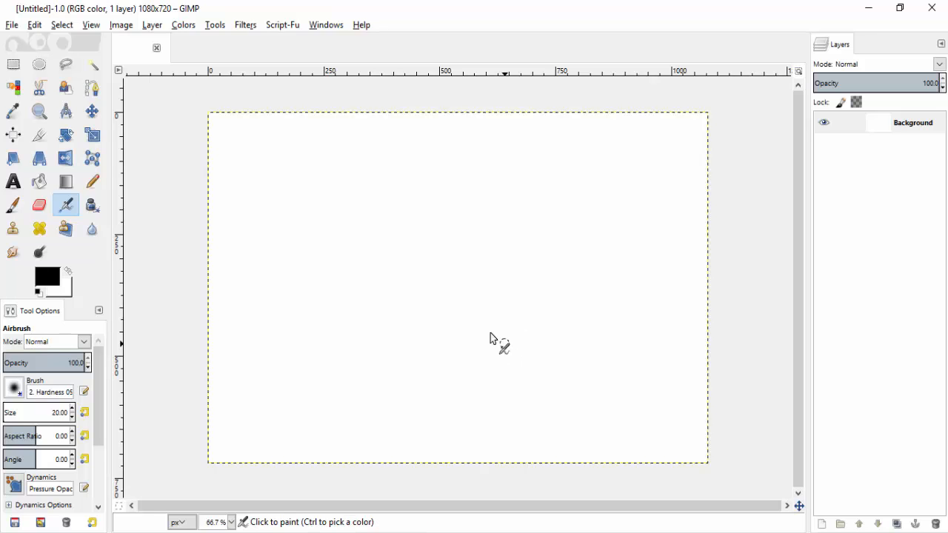
{"action": "left_click", "coordinate": [39, 111]}
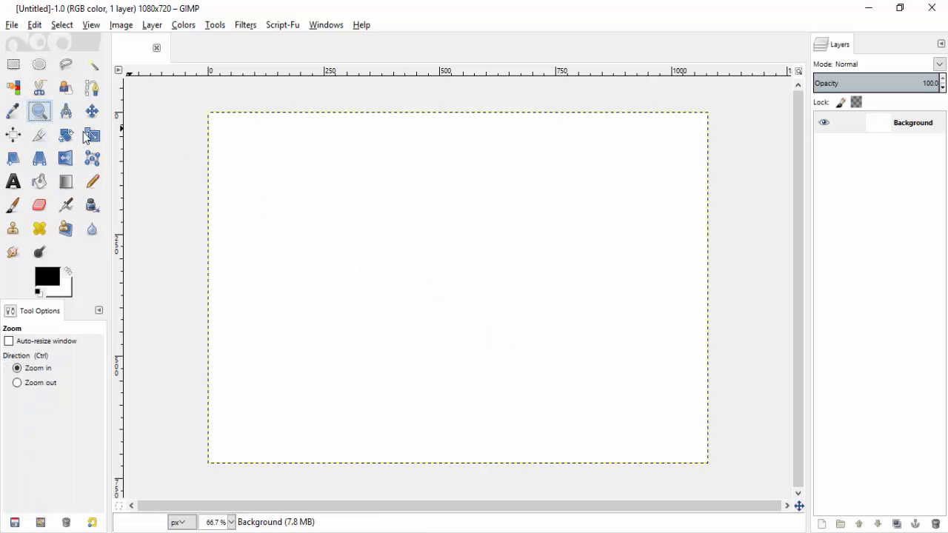
{"action": "left_click", "coordinate": [434, 318]}
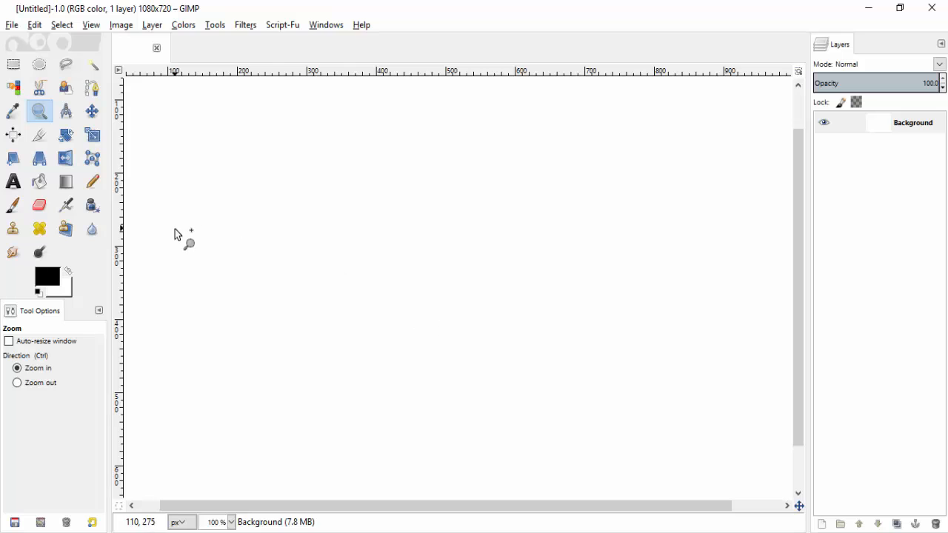
{"action": "left_click", "coordinate": [41, 388]}
{"action": "left_click", "coordinate": [402, 380]}
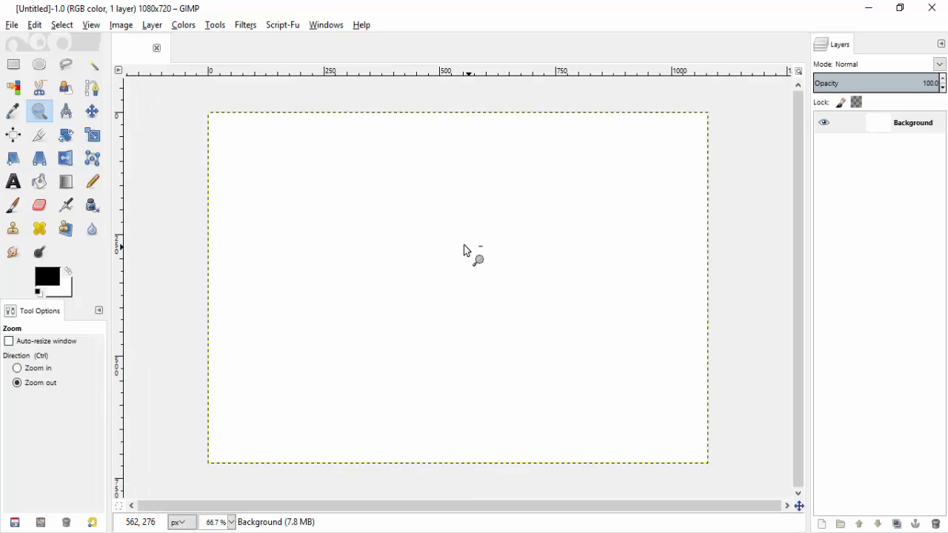
- Try moving the blank Background layer slightly with the Move tool, and undo the move
{"action": "left_click", "coordinate": [93, 118]}
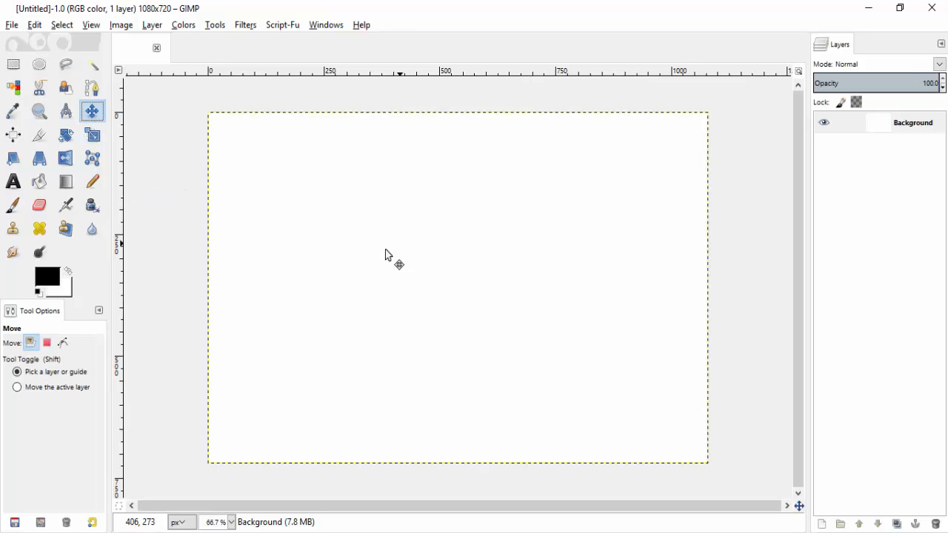
{"action": "mouse_move", "coordinate": [402, 249]}
{"action": "left_mouse_down"}
{"action": "mouse_move", "coordinate": [438, 267]}
{"action": "mouse_move", "coordinate": [457, 347]}
{"action": "mouse_move", "coordinate": [364, 259]}
{"action": "mouse_move", "coordinate": [385, 241]}
{"action": "left_mouse_up"}
{"action": "key", "text": "ctrl+z"}
- Try out the Bucket Fill tool on the canvas with the black foreground color, and undo the fill
{"action": "left_click", "coordinate": [92, 87]}
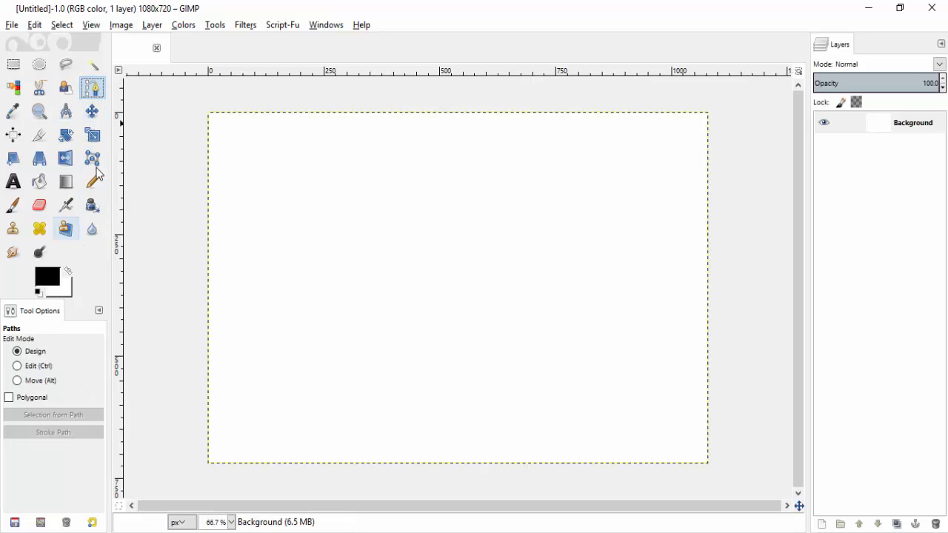
{"action": "left_click", "coordinate": [40, 211]}
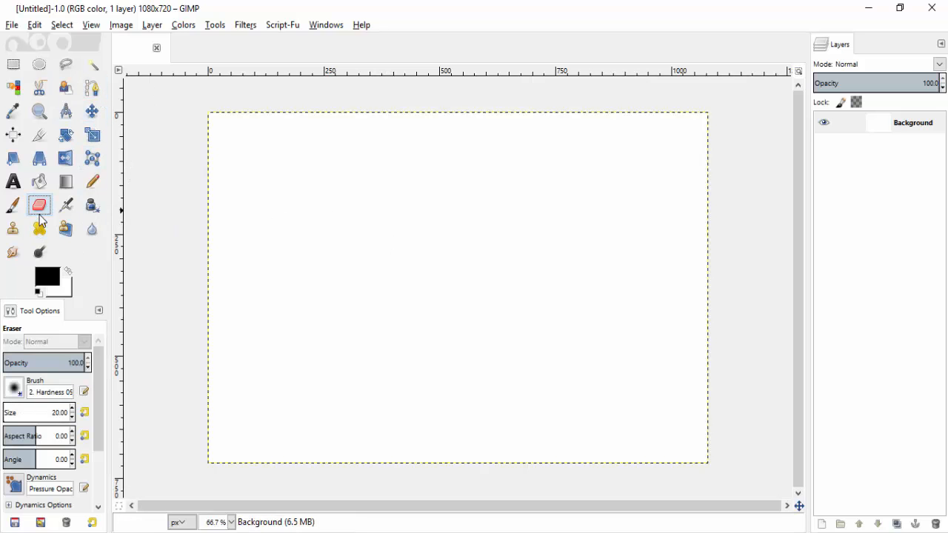
{"action": "left_click", "coordinate": [40, 189]}
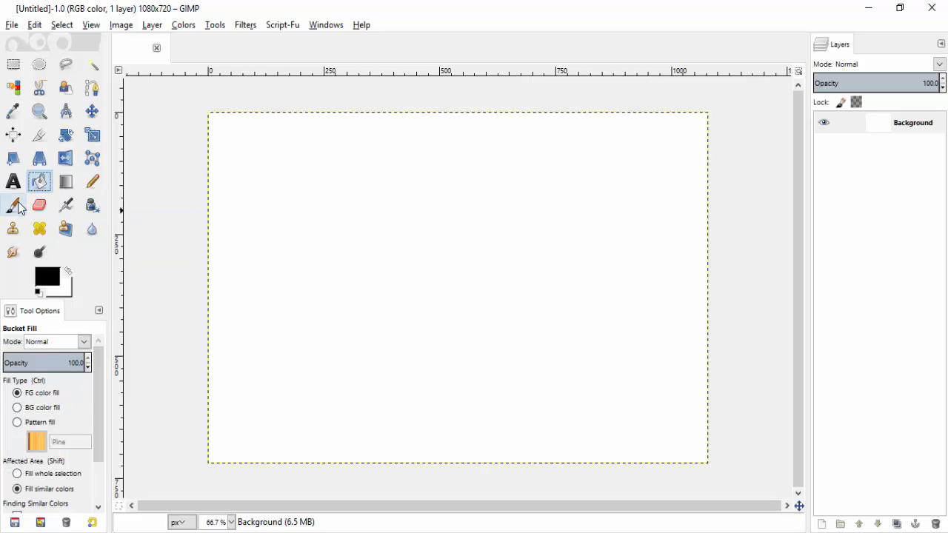
{"action": "left_click", "coordinate": [12, 206]}
{"action": "left_click", "coordinate": [39, 182]}
{"action": "left_click", "coordinate": [555, 296]}
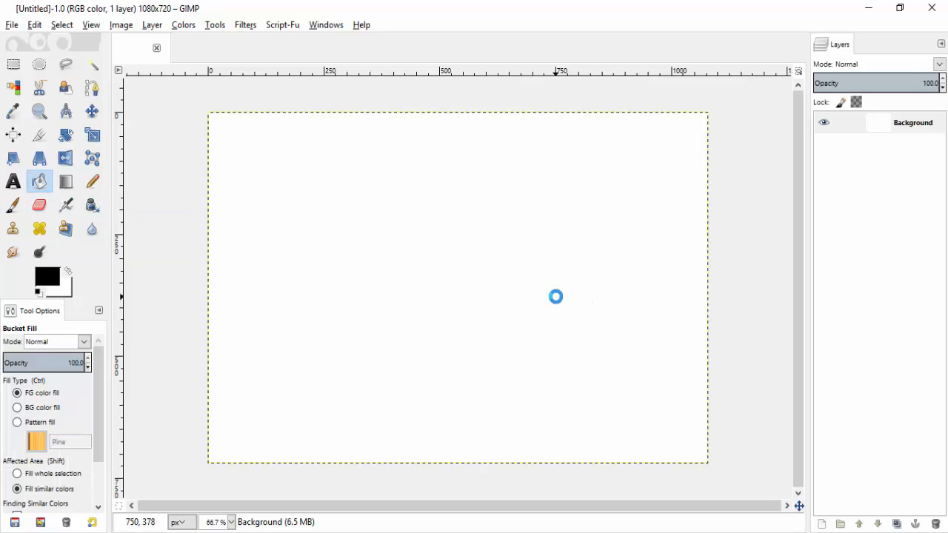
{"action": "key", "text": "ctrl"}
{"action": "key", "text": "ctrl+z"}
- Delete the Background layer and add a new 1080 × 720 px layer filled with transparency
{"action": "left_click", "coordinate": [916, 124]}
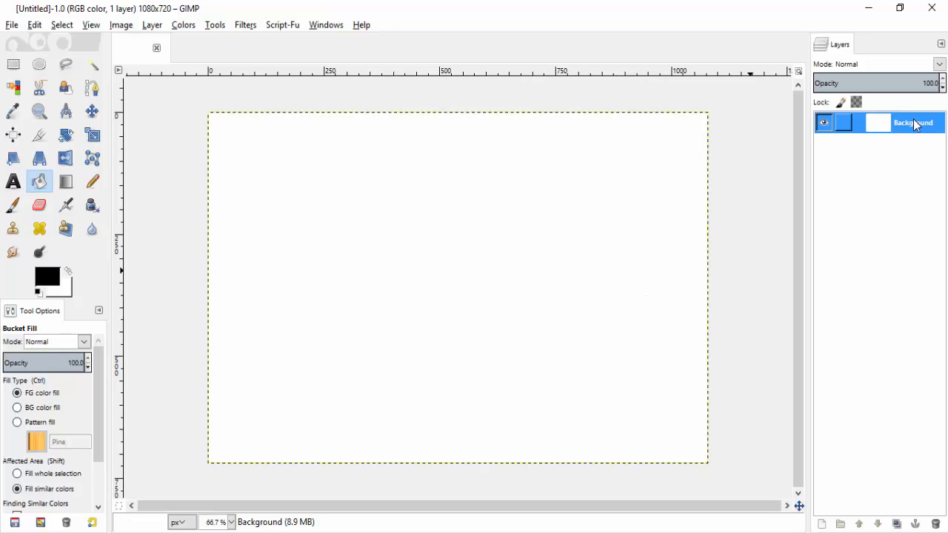
{"action": "right_click", "coordinate": [916, 125]}
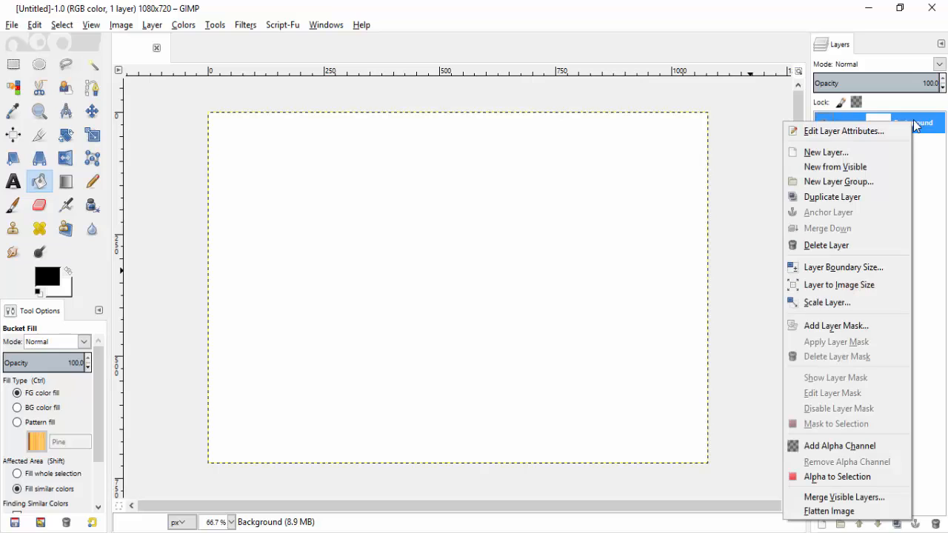
{"action": "left_click", "coordinate": [873, 242]}
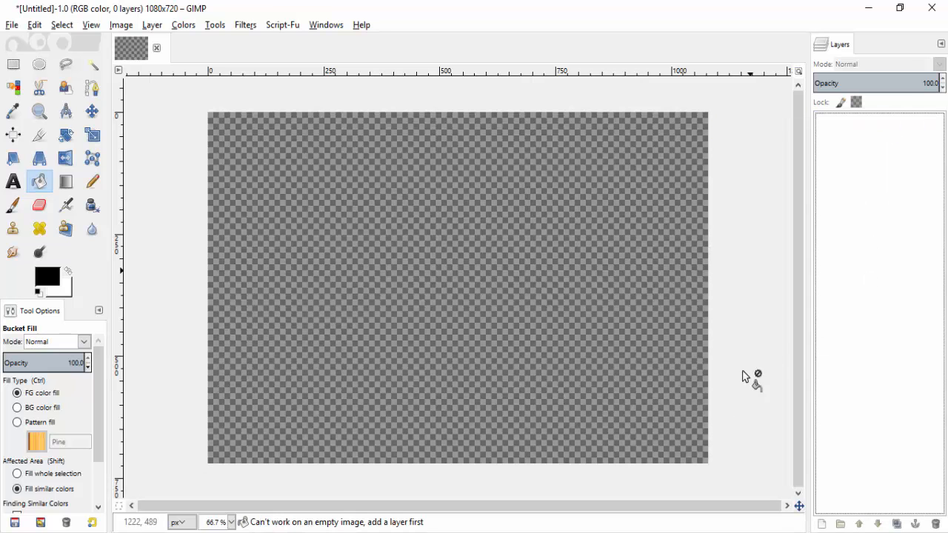
{"action": "left_click", "coordinate": [822, 524]}
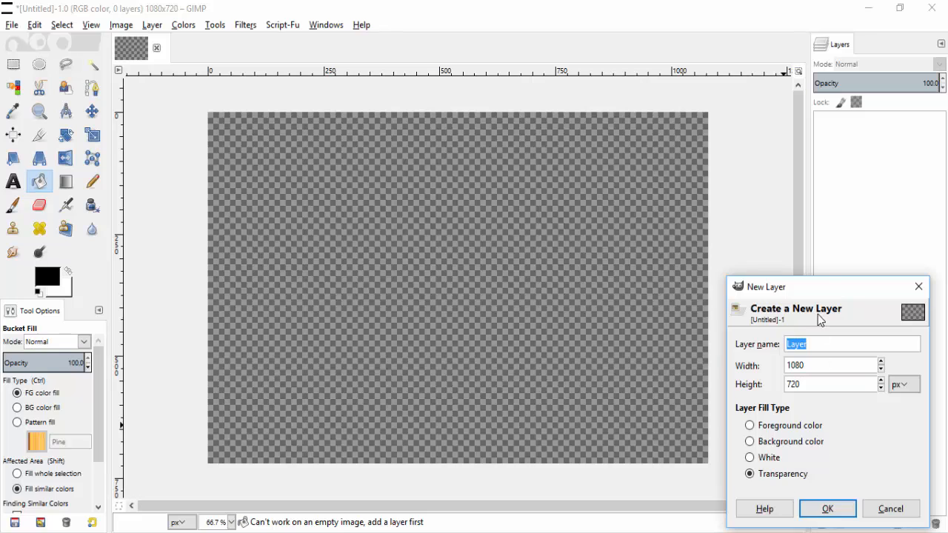
{"action": "left_click_drag", "start_coordinate": [818, 286], "coordinate": [835, 222]}
{"action": "key", "text": "Return"}
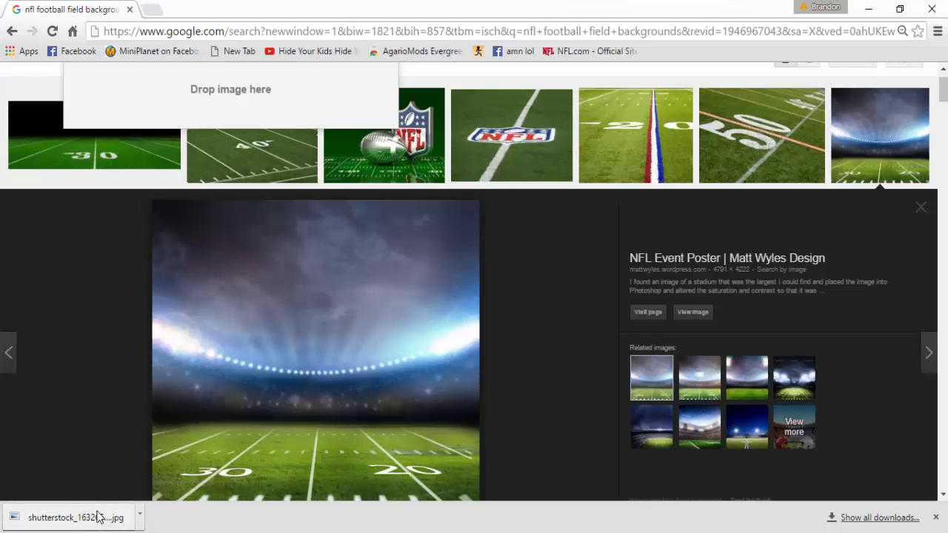
- Bring the downloaded shutterstock_163265741.jpg into the GIMP image as a layer and scale it over the whole canvas at about 1089 × 726 px
{"action": "scroll", "coordinate": [612, 475], "scroll_direction": "down", "scroll_amount": 1}
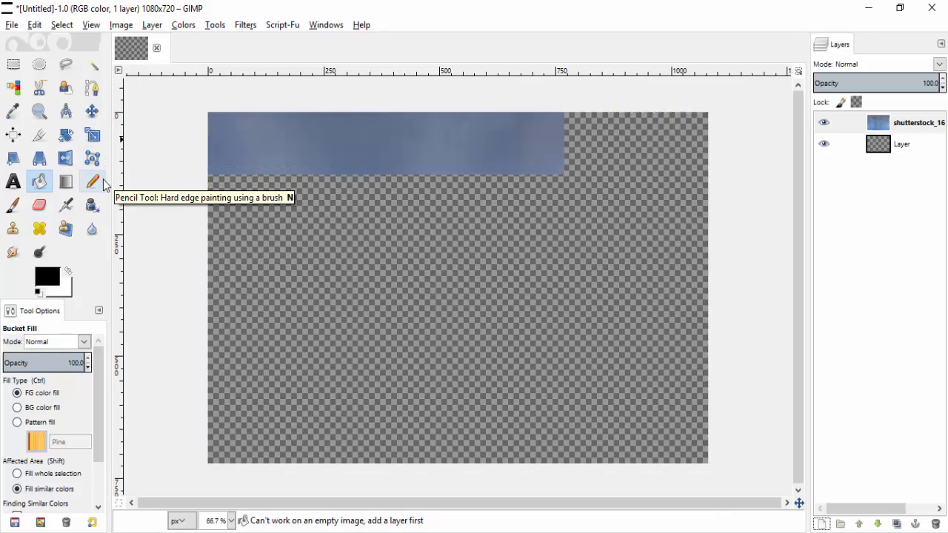
{"action": "left_click", "coordinate": [92, 134]}
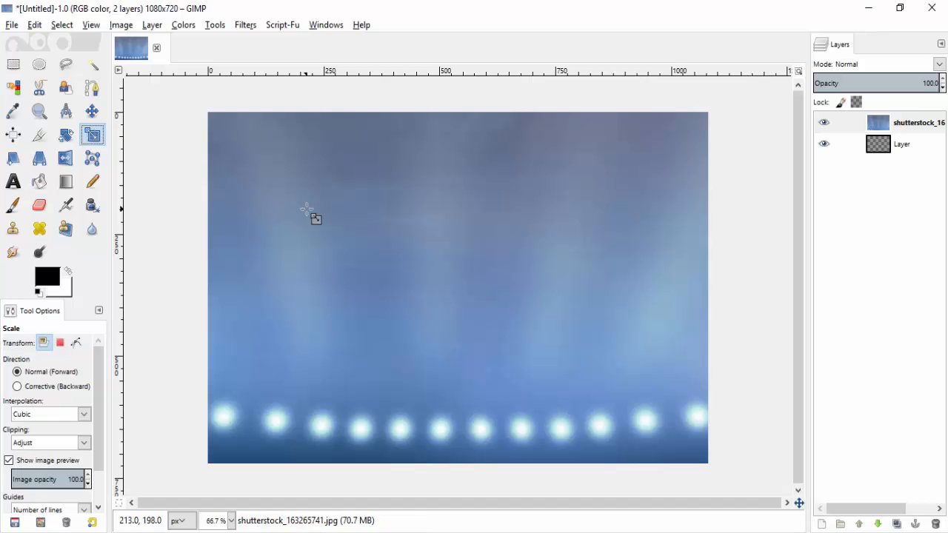
{"action": "left_click", "coordinate": [264, 360]}
{"action": "left_click_drag", "start_coordinate": [446, 303], "coordinate": [725, 125]}
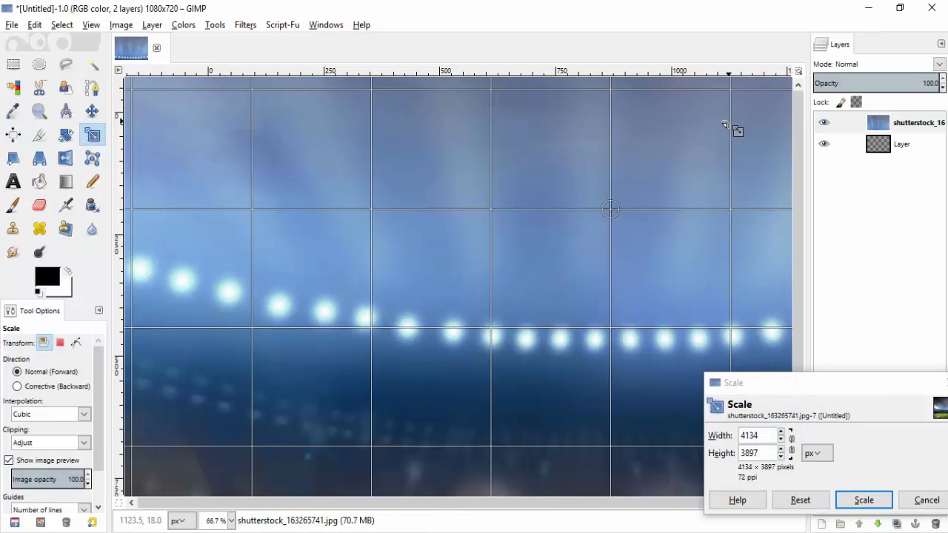
{"action": "left_click_drag", "start_coordinate": [509, 328], "coordinate": [321, 439]}
{"action": "left_click_drag", "start_coordinate": [363, 365], "coordinate": [483, 204]}
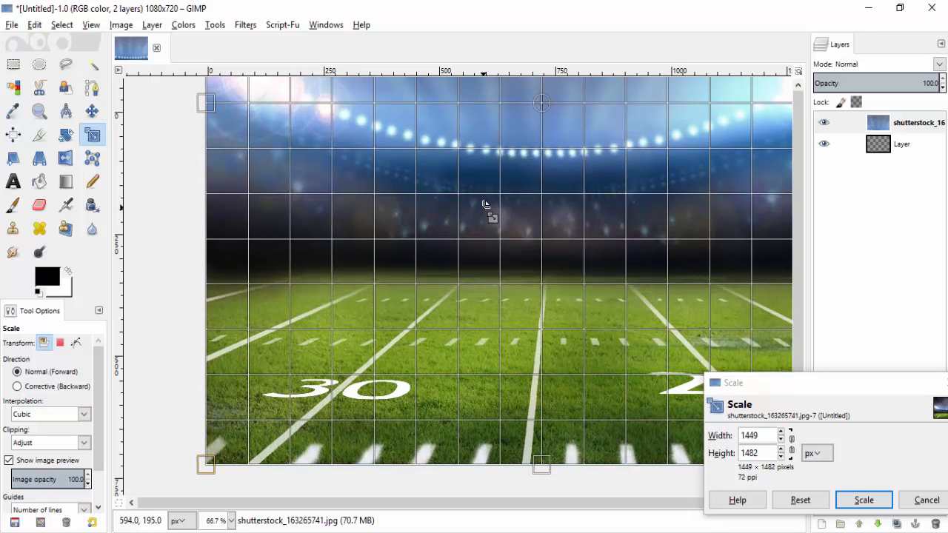
{"action": "left_click_drag", "start_coordinate": [671, 114], "coordinate": [520, 471]}
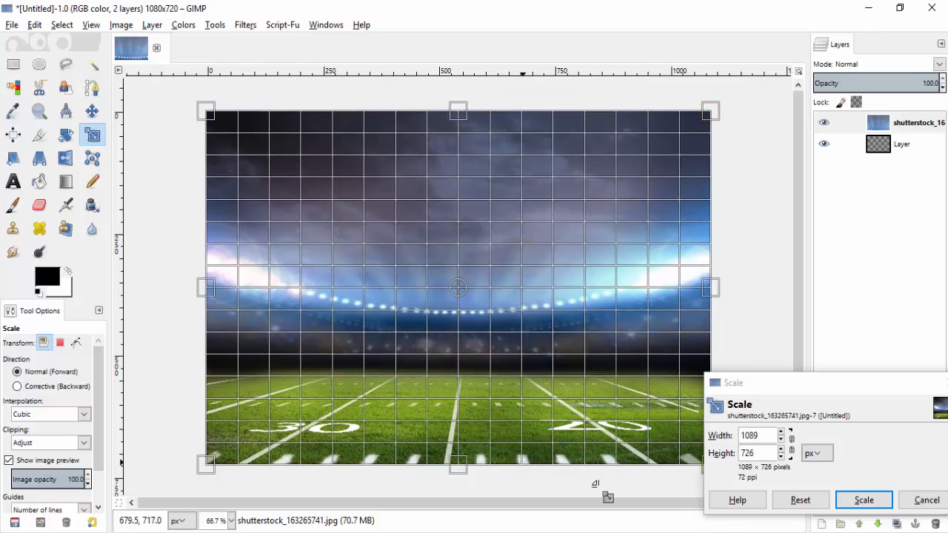
{"action": "left_click", "coordinate": [864, 500]}
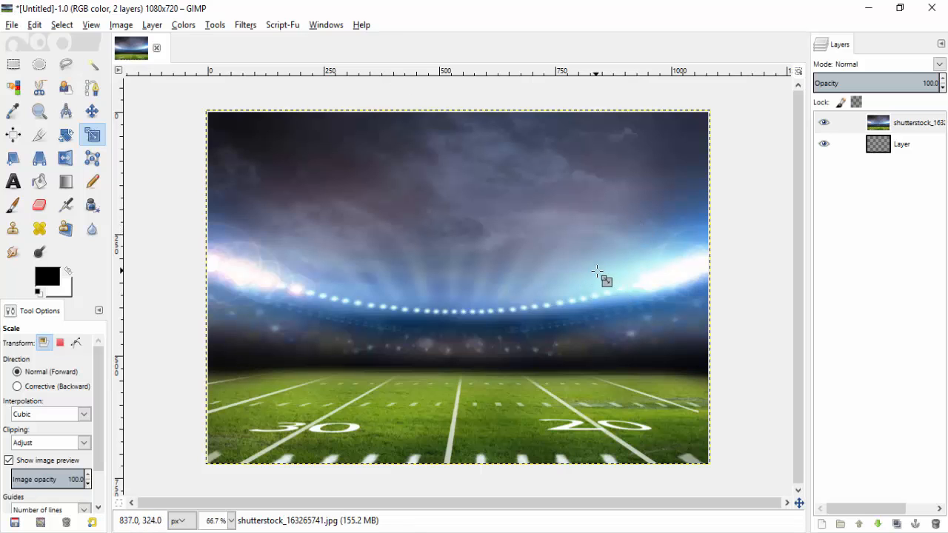
- Colorize the stadium layer with hue 221 and saturation 100, and delete the empty layer beneath it
{"action": "left_click", "coordinate": [183, 26]}
{"action": "left_click", "coordinate": [212, 78]}
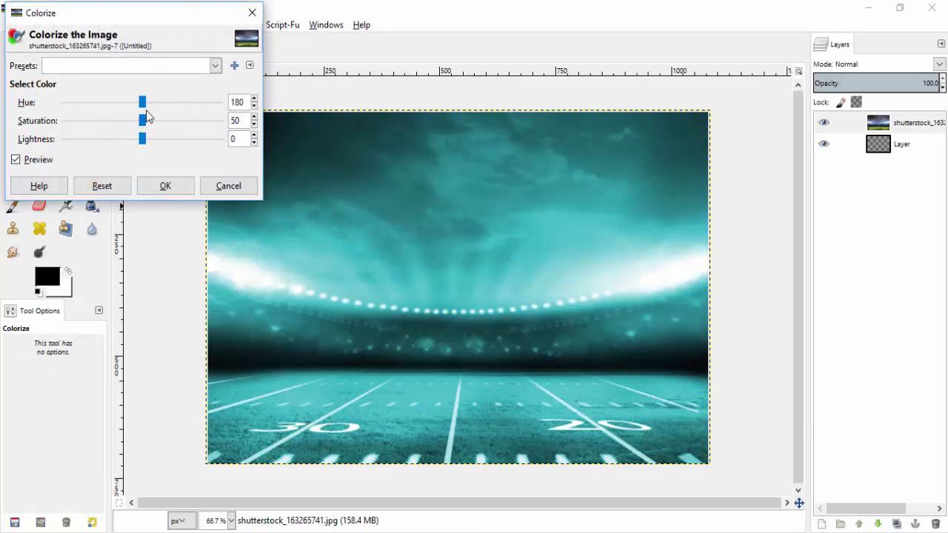
{"action": "left_click_drag", "start_coordinate": [145, 111], "coordinate": [229, 132]}
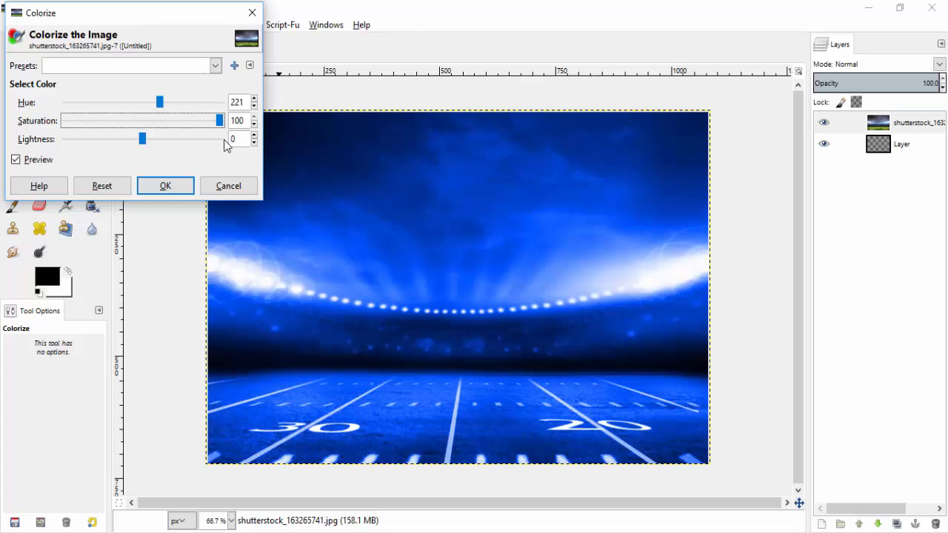
{"action": "left_click", "coordinate": [164, 185]}
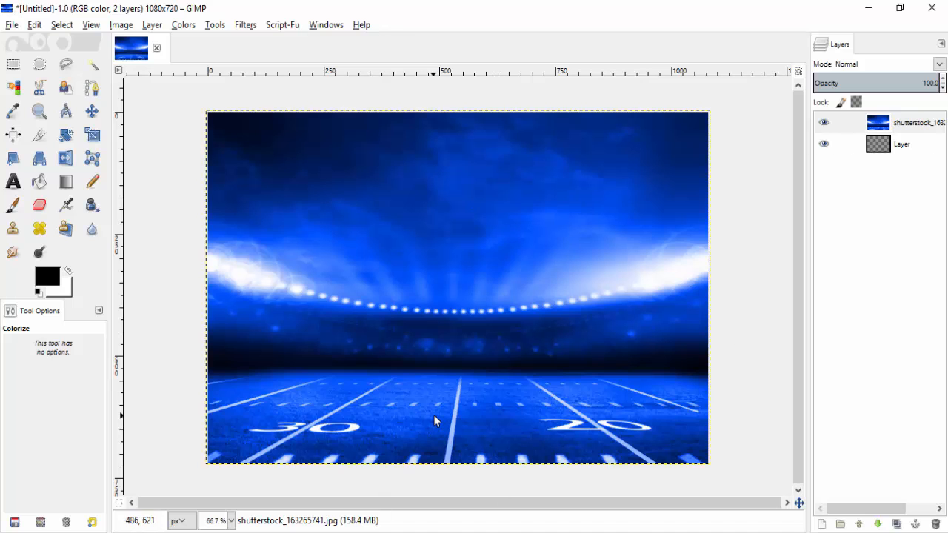
{"action": "right_click", "coordinate": [931, 148]}
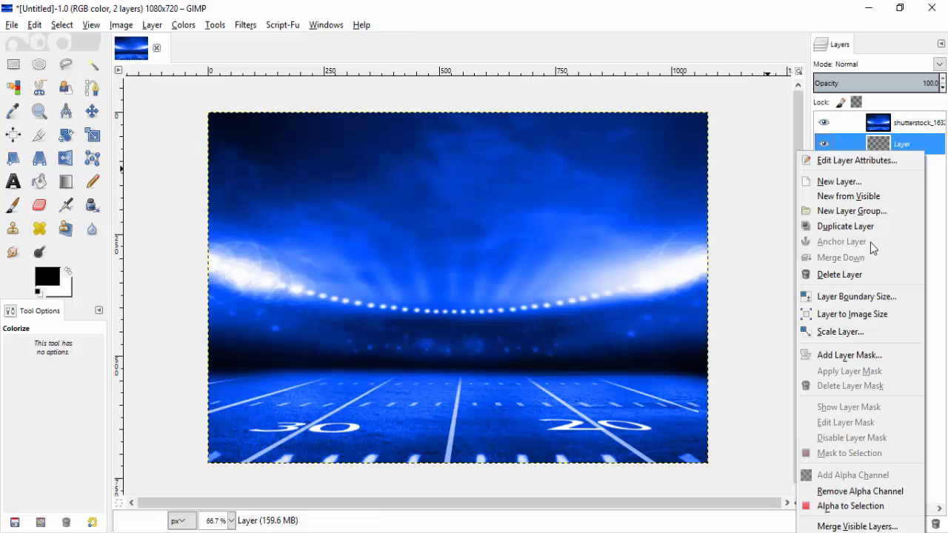
{"action": "left_click", "coordinate": [856, 280]}
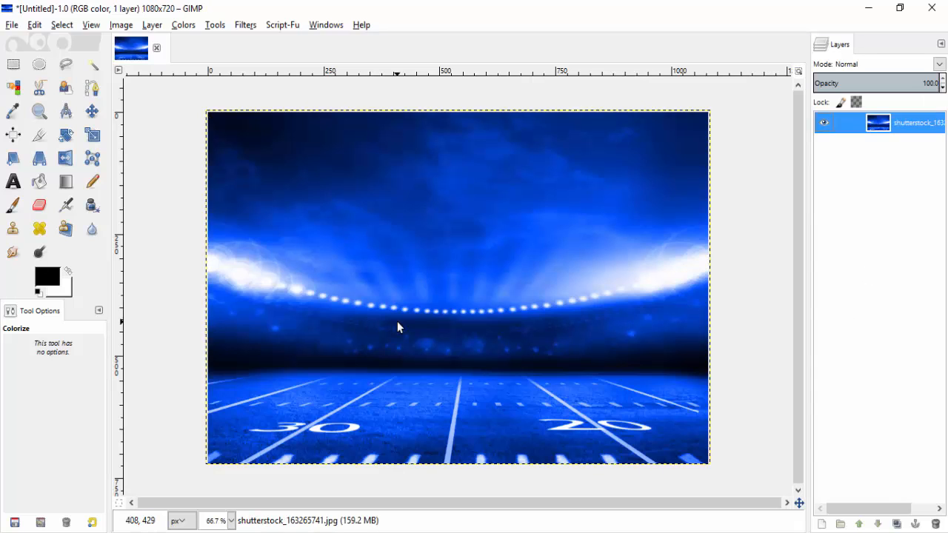
- Choose the Endzone Sans Cond font for the Text tool and draw a text box about 723 × 436 px over the stadium
{"action": "key", "text": "t"}
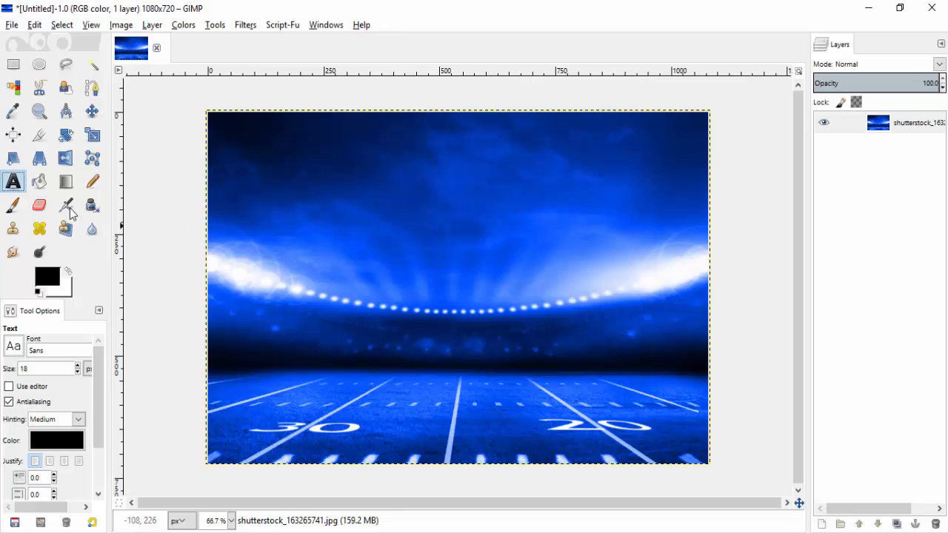
{"action": "double_click", "coordinate": [86, 353]}
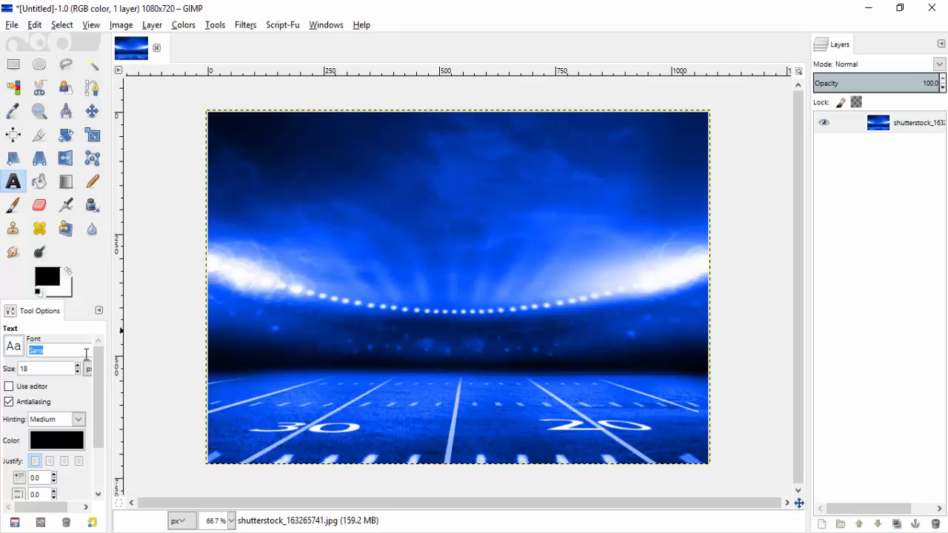
{"action": "type", "text": "En"}
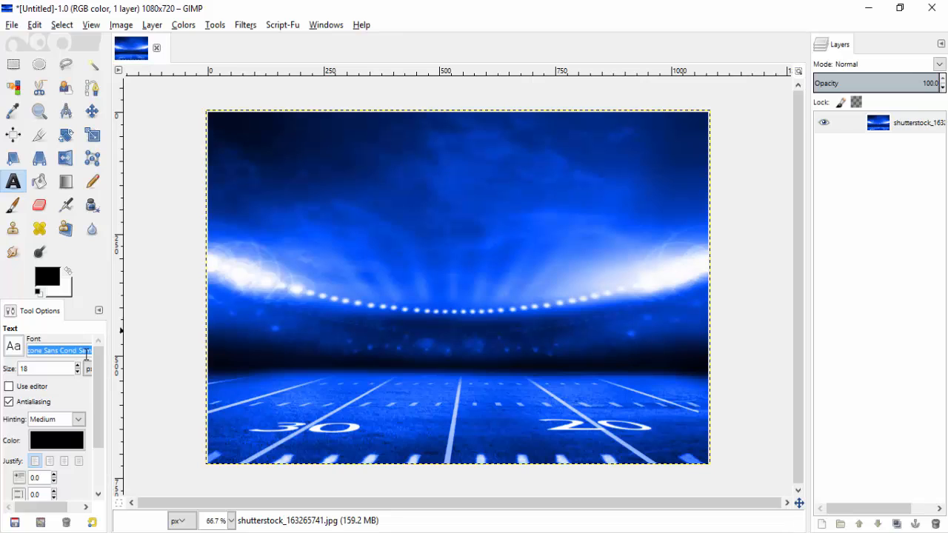
{"action": "key", "text": "Return"}
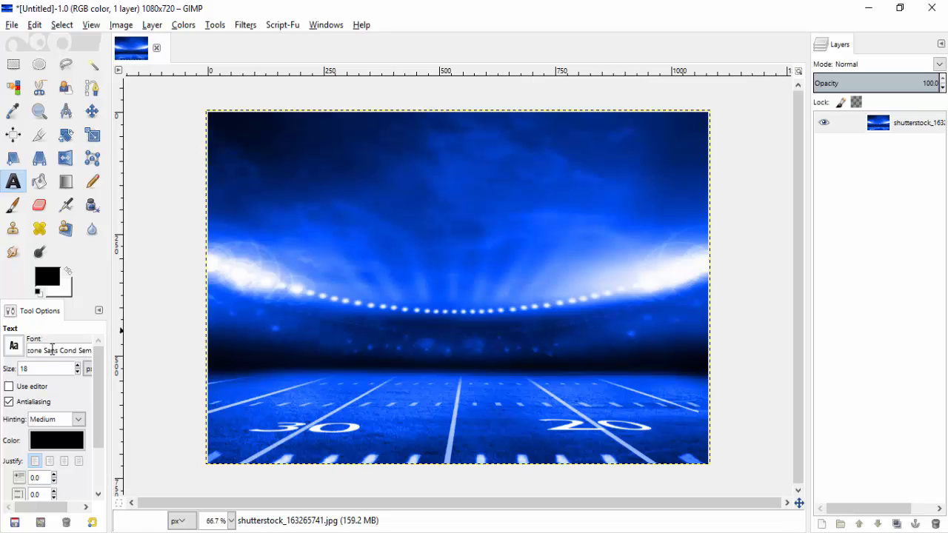
{"action": "left_click", "coordinate": [276, 330]}
{"action": "left_click_drag", "start_coordinate": [265, 225], "coordinate": [598, 438]}
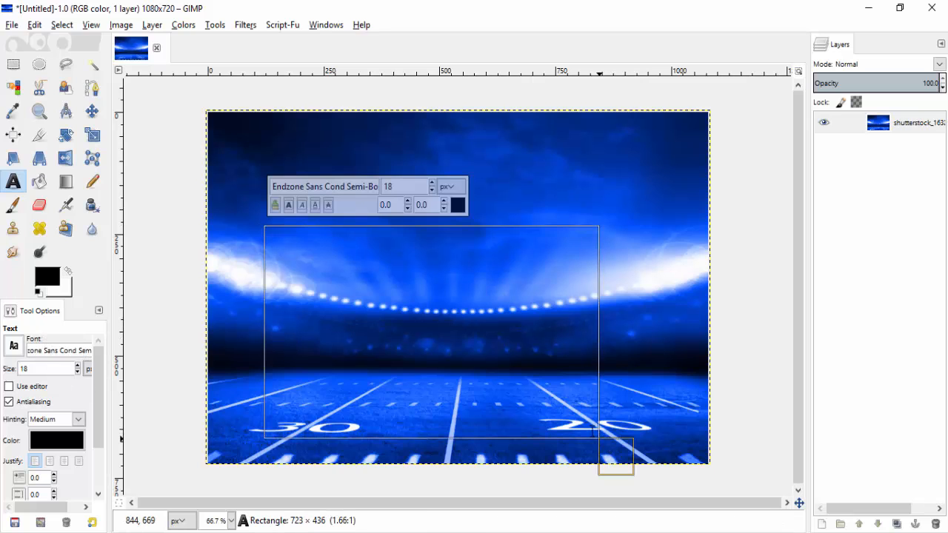
- Enter the trial text HFHDSKJHJF in the text box and erase it
{"action": "type", "text": "HFHDSKJHJF"}
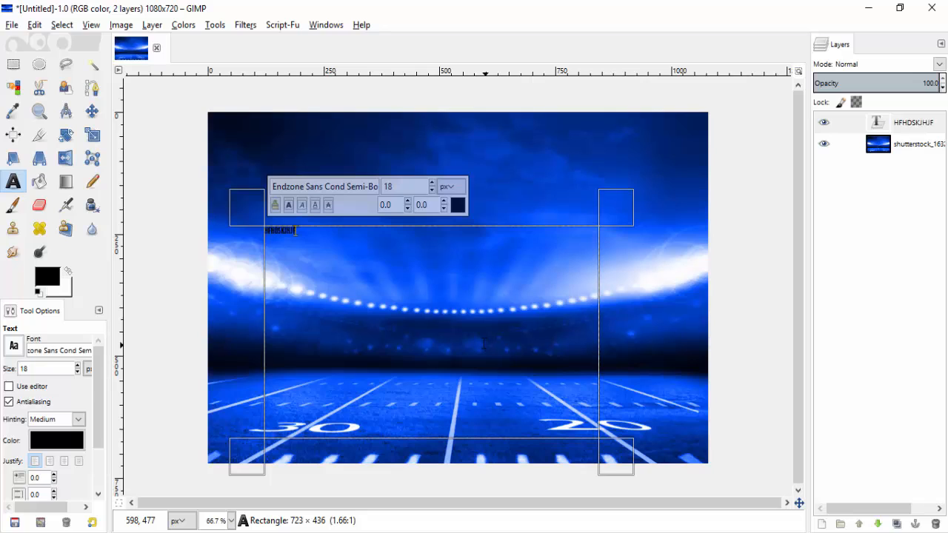
{"action": "key", "text": "ctrl+a"}
{"action": "key", "text": "BackSpace"}
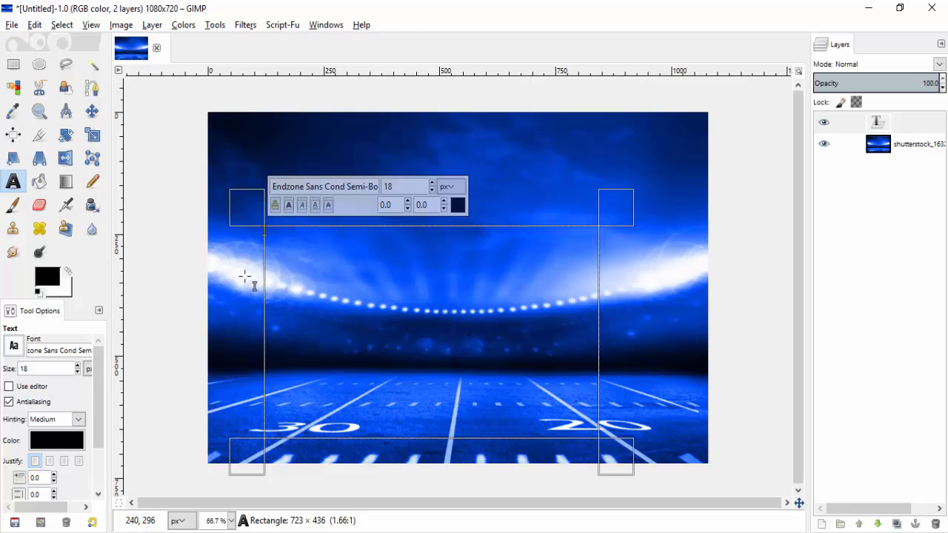
- Change the text font to American Captain
{"action": "triple_click", "coordinate": [74, 350]}
{"action": "type", "text": "A"}
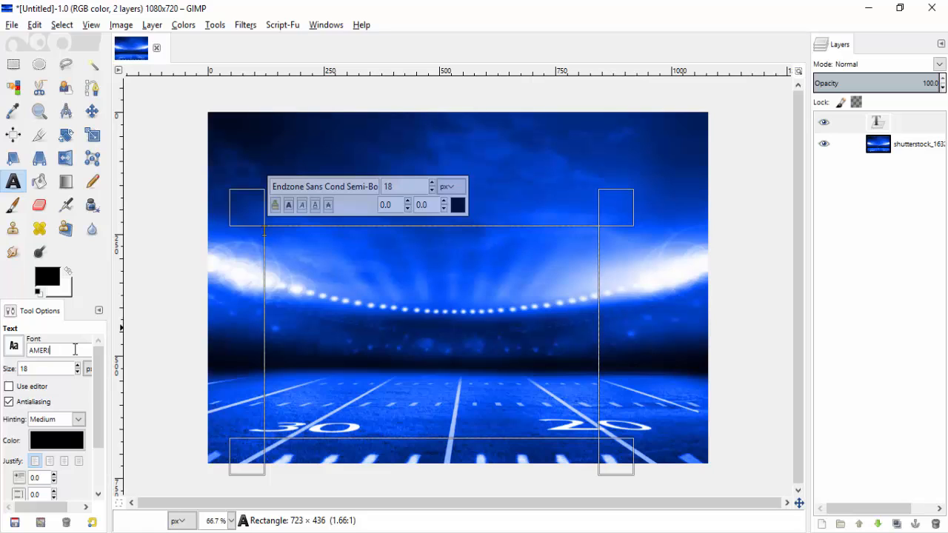
{"action": "type", "text": "M"}
{"action": "key", "text": "BackSpace"}
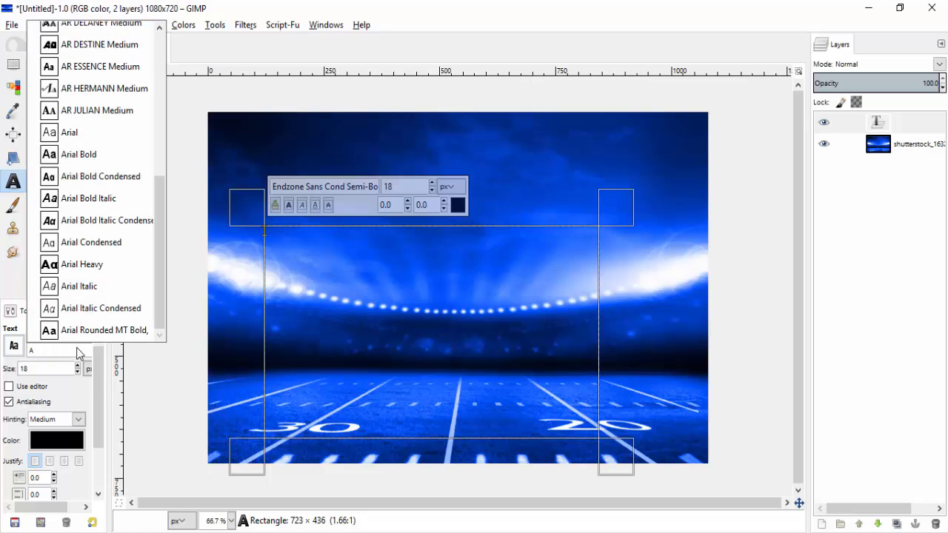
{"action": "type", "text": "merican Captain"}
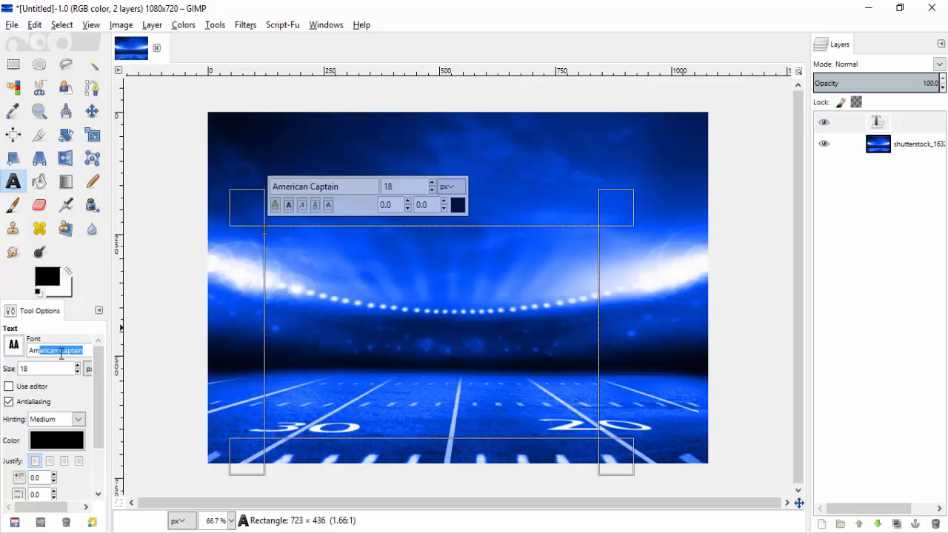
{"action": "key", "text": "Return"}
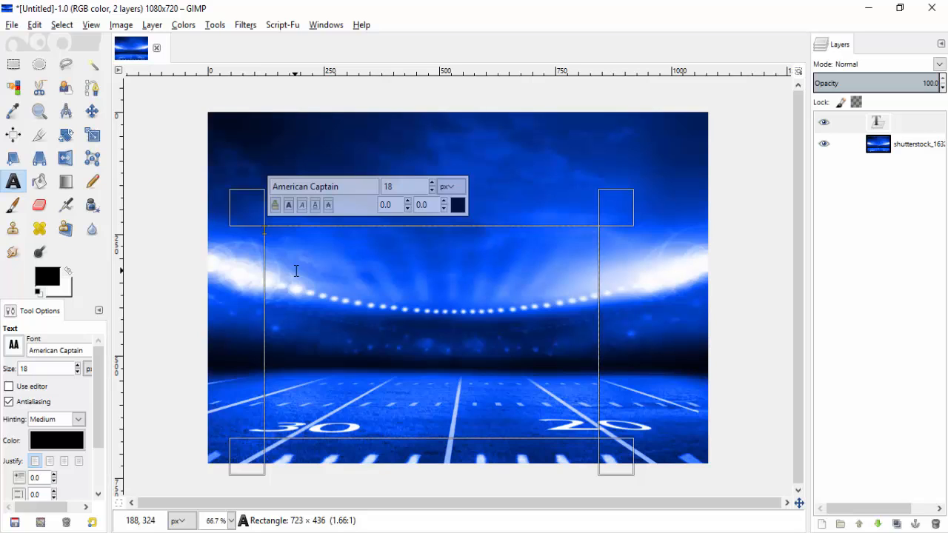
- Enter YOUR NAME in the text box and set the color of the whole text to white
{"action": "type", "text": "AME"}
{"action": "key", "text": "ctrl+a"}
{"action": "left_click", "coordinate": [458, 206]}
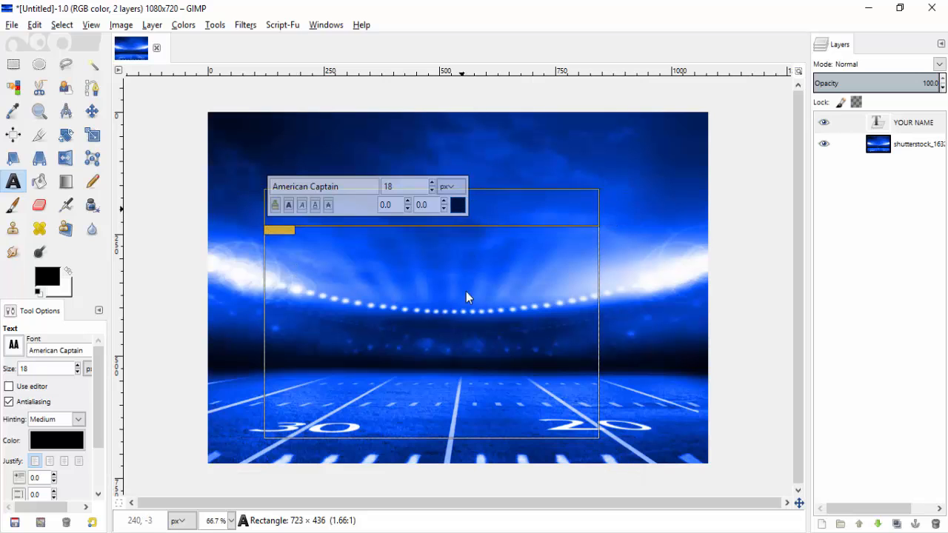
{"action": "left_click", "coordinate": [446, 346]}
{"action": "left_click", "coordinate": [509, 408]}
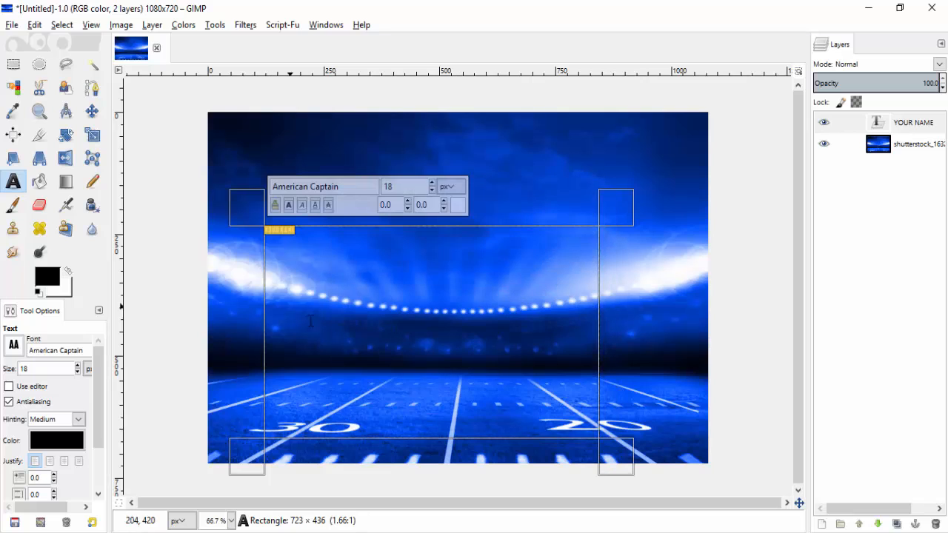
{"action": "left_click", "coordinate": [337, 241]}
{"action": "left_click_drag", "start_coordinate": [330, 230], "coordinate": [221, 232]}
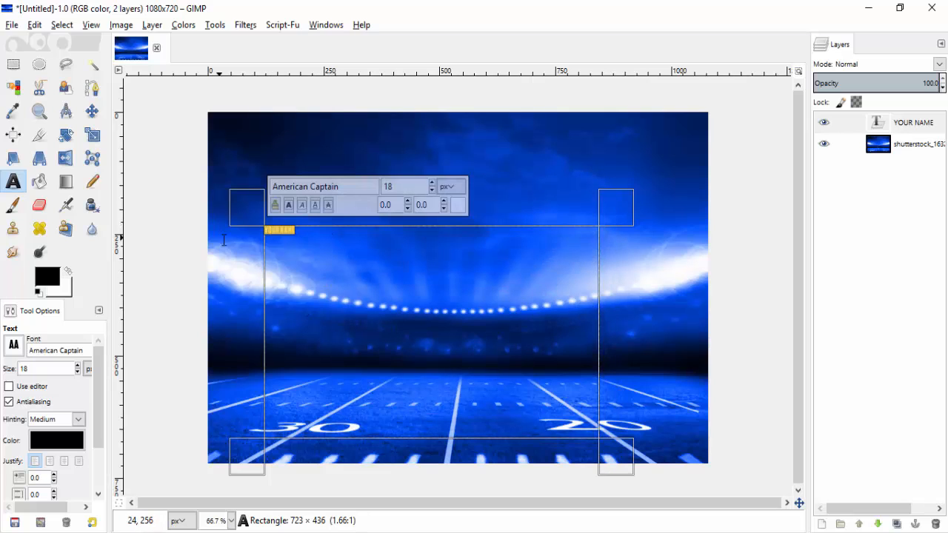
- Enlarge the YOUR NAME text to 204 px and reshape its text box to about 918 × 177 px so it fits one line
{"action": "left_click", "coordinate": [431, 182]}
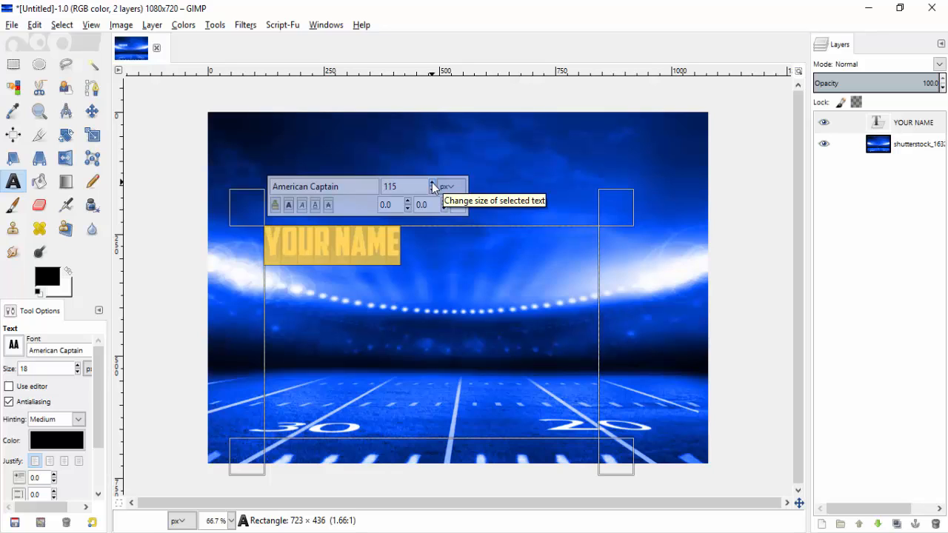
{"action": "left_click", "coordinate": [431, 182]}
{"action": "left_click", "coordinate": [432, 182]}
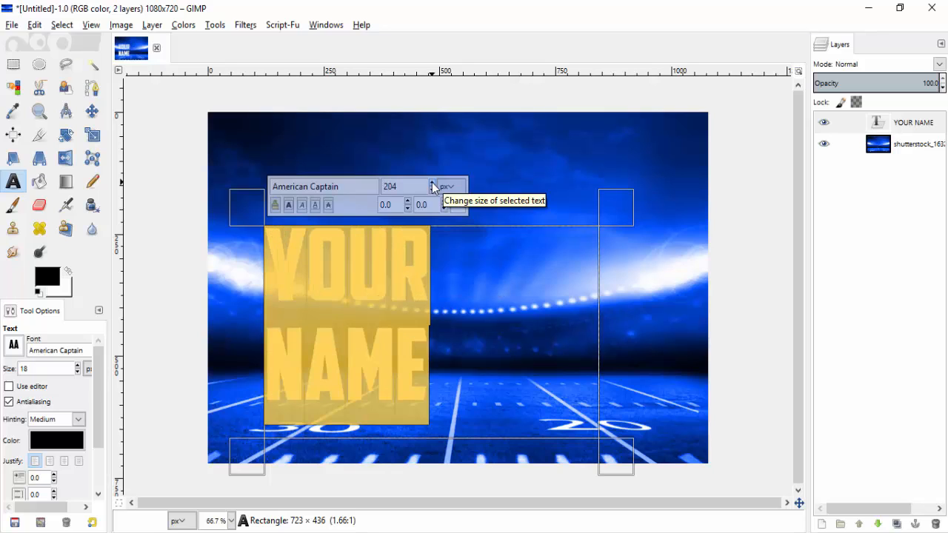
{"action": "left_click_drag", "start_coordinate": [613, 222], "coordinate": [711, 218]}
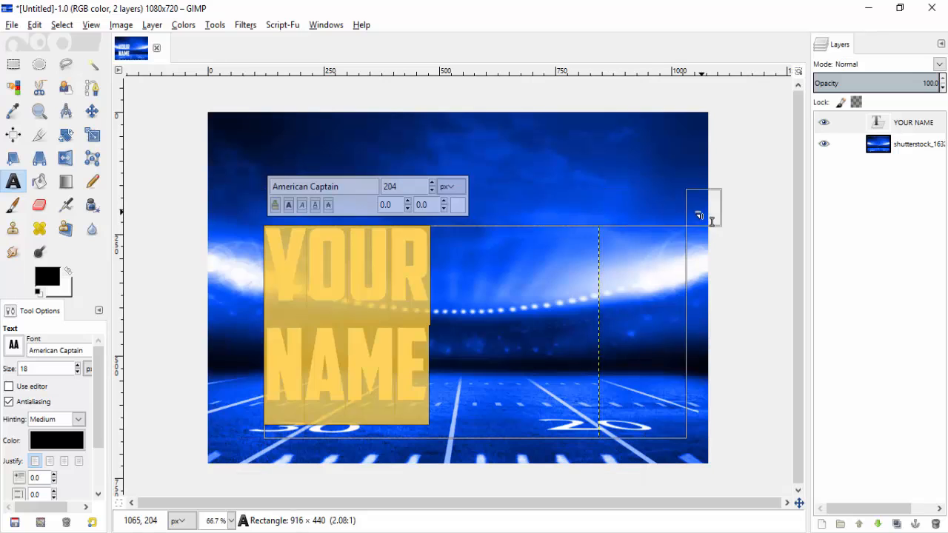
{"action": "left_click_drag", "start_coordinate": [538, 479], "coordinate": [530, 311]}
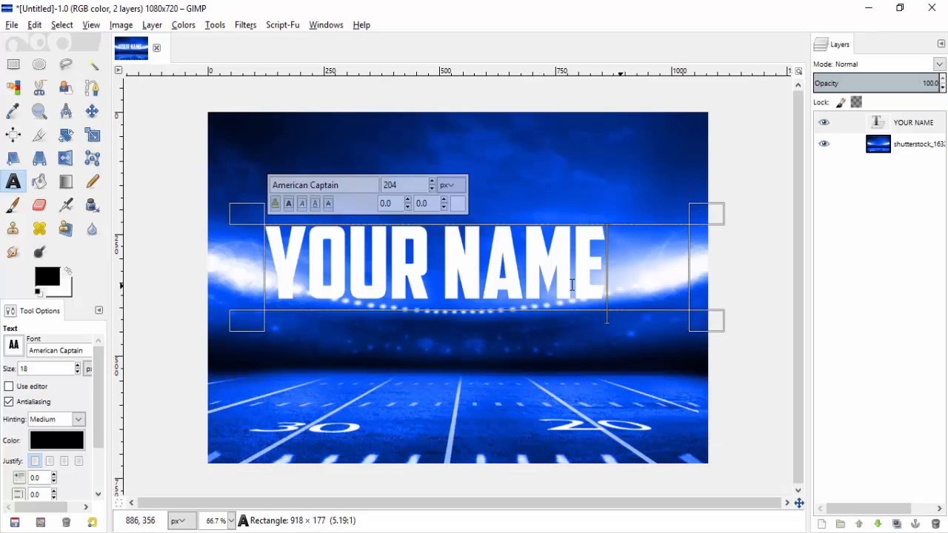
- Move the YOUR NAME text up to the top of the stadium image and select its letter shapes from the layer's transparency
{"action": "left_click", "coordinate": [92, 111]}
{"action": "left_click_drag", "start_coordinate": [364, 260], "coordinate": [393, 166]}
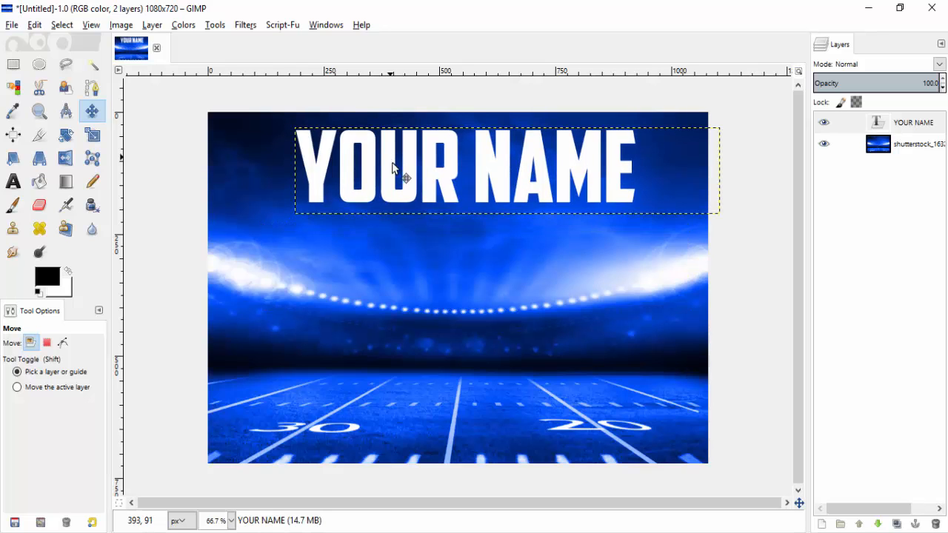
{"action": "left_click", "coordinate": [184, 25]}
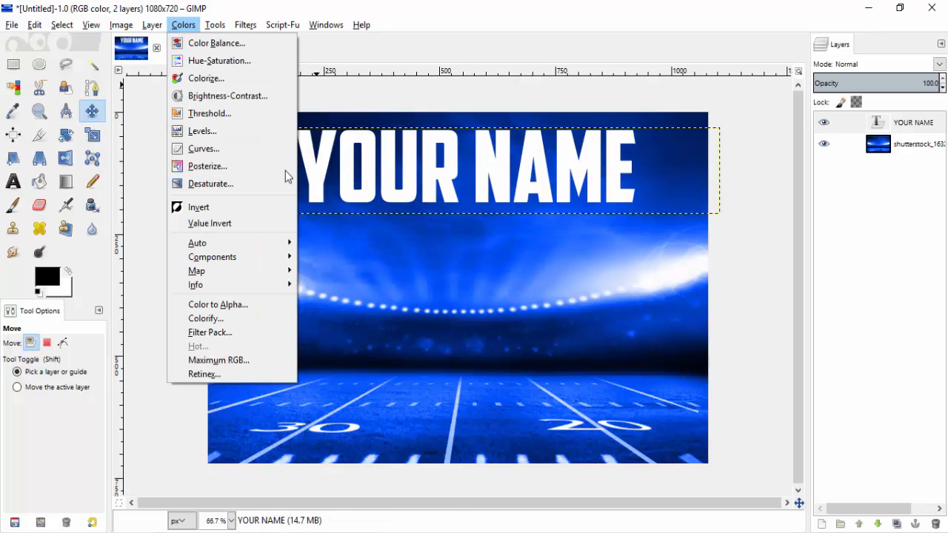
{"action": "left_click", "coordinate": [152, 25]}
{"action": "mouse_move", "coordinate": [178, 243]}
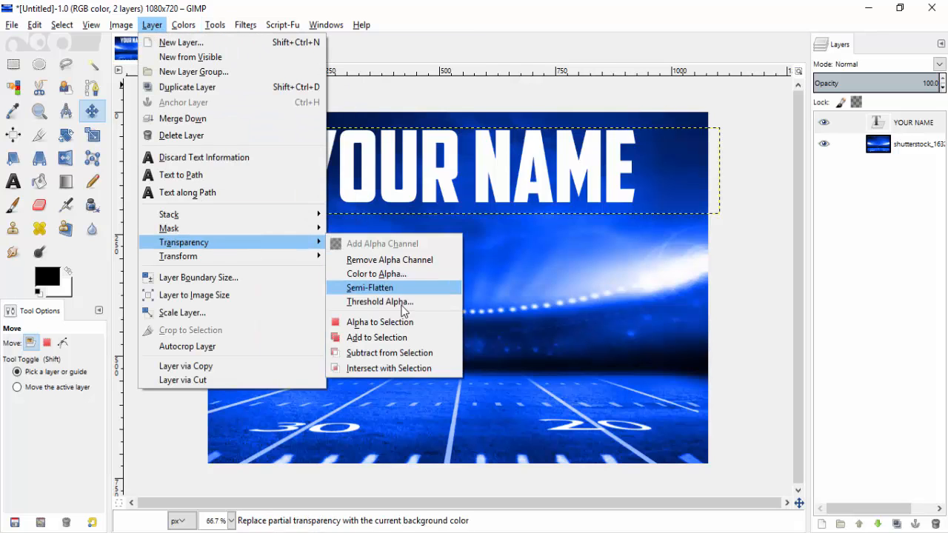
{"action": "left_click", "coordinate": [393, 338]}
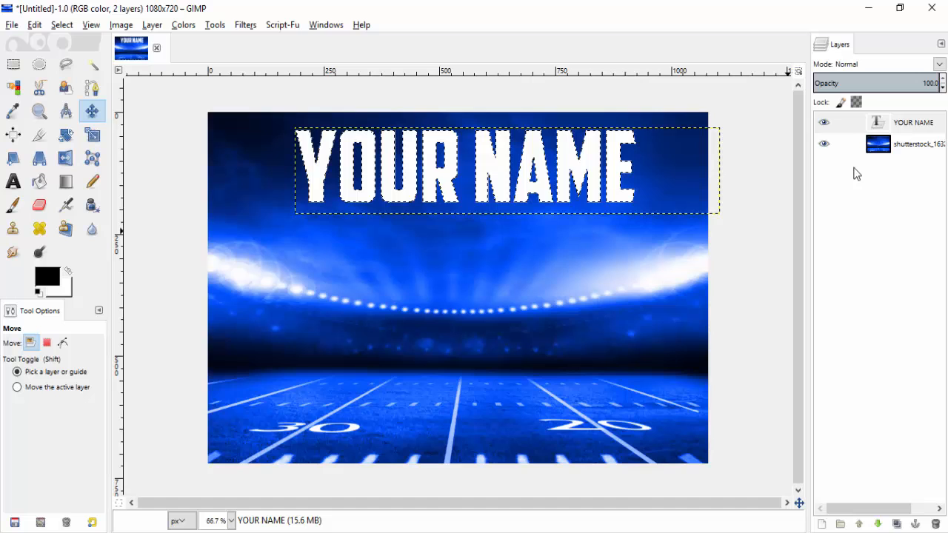
{"action": "left_click", "coordinate": [899, 128]}
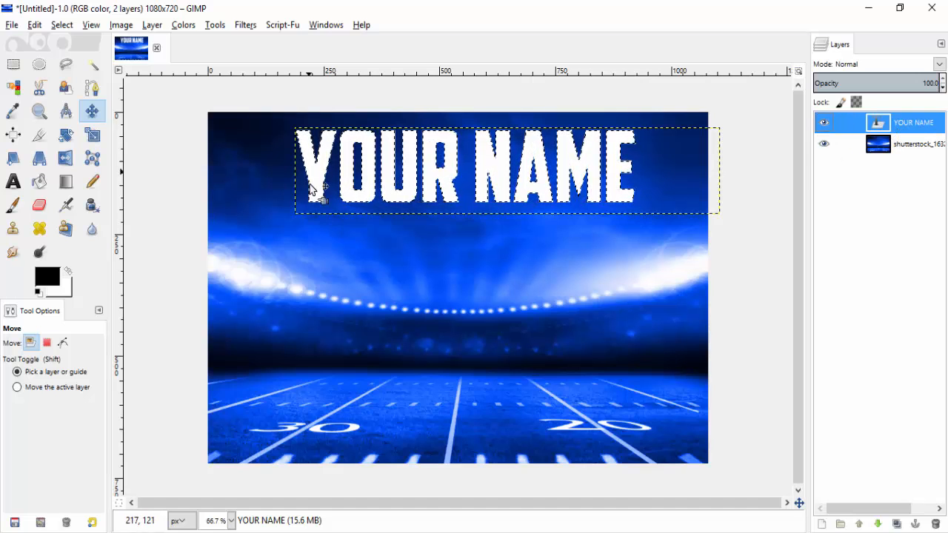
- Set up the Blend tool with the foreground-to-transparent gradient, keeping the Linear shape
{"action": "left_click", "coordinate": [72, 190]}
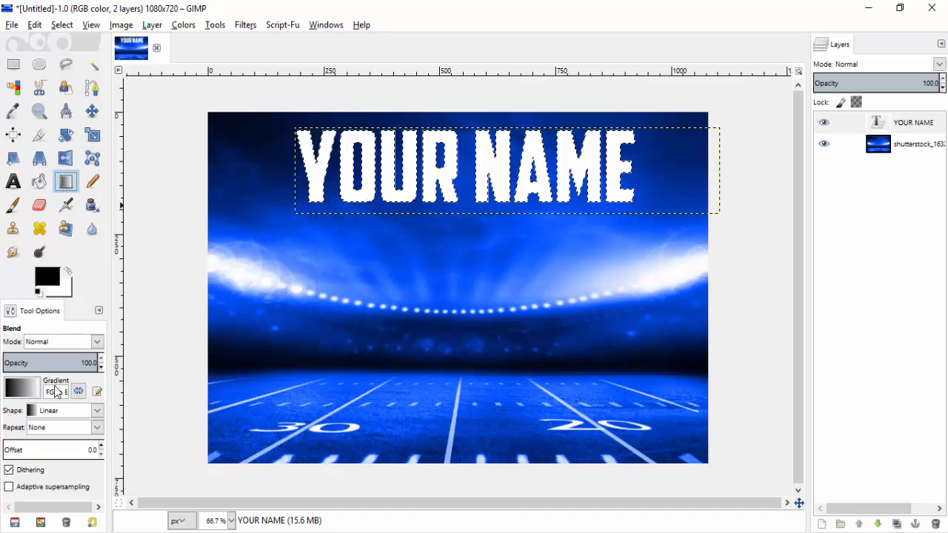
{"action": "left_click", "coordinate": [56, 392]}
{"action": "left_click", "coordinate": [68, 256]}
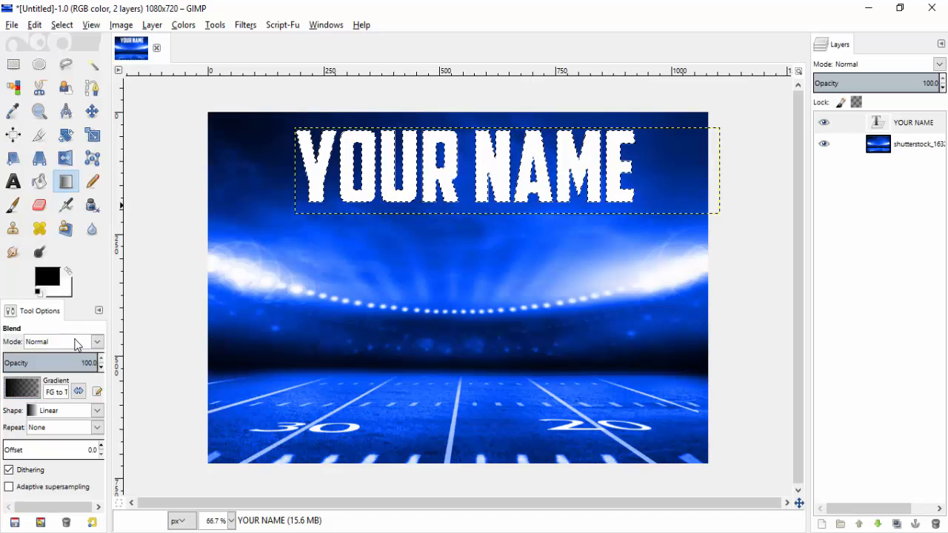
{"action": "left_click", "coordinate": [97, 411]}
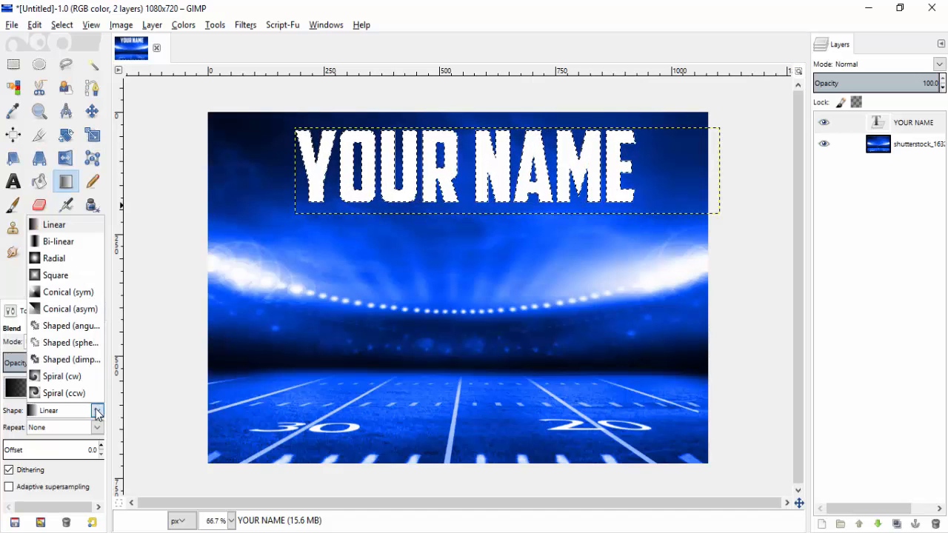
{"action": "left_click", "coordinate": [97, 412]}
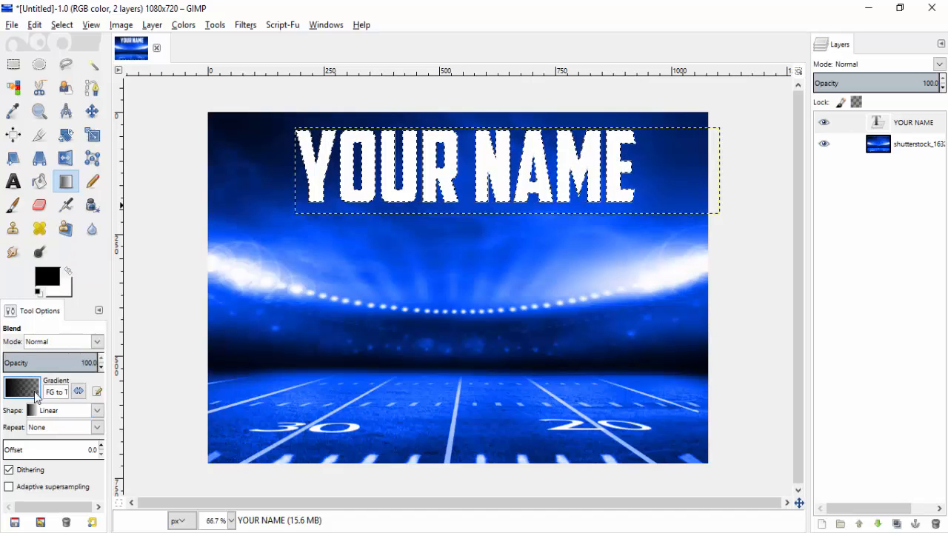
- Sample the bright blue above the stadium lights on the background layer as the foreground color
{"action": "left_click", "coordinate": [47, 276]}
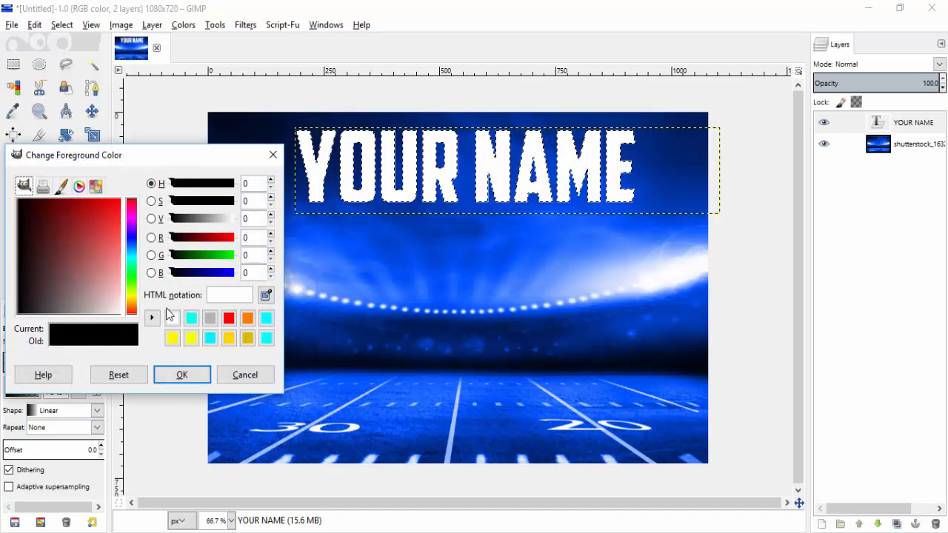
{"action": "left_click", "coordinate": [266, 374]}
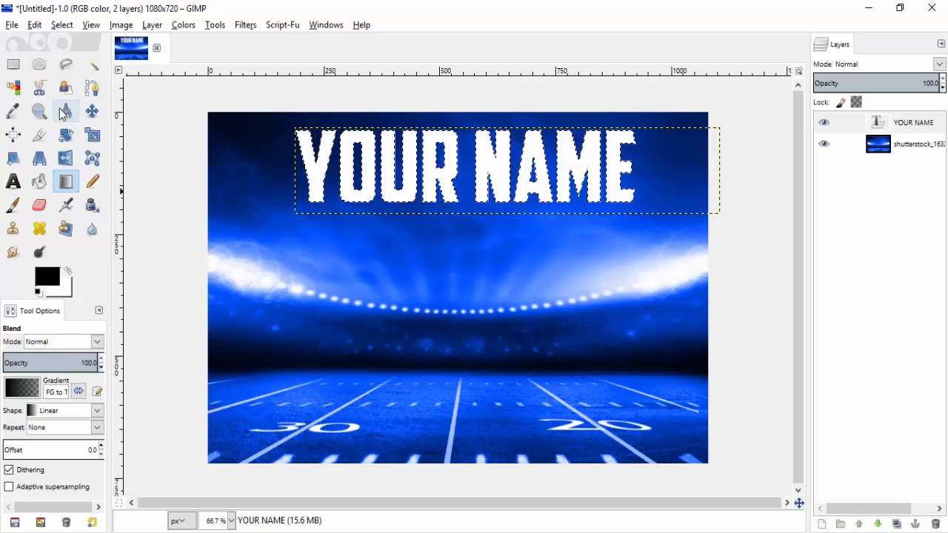
{"action": "left_click", "coordinate": [12, 110]}
{"action": "left_click", "coordinate": [913, 146]}
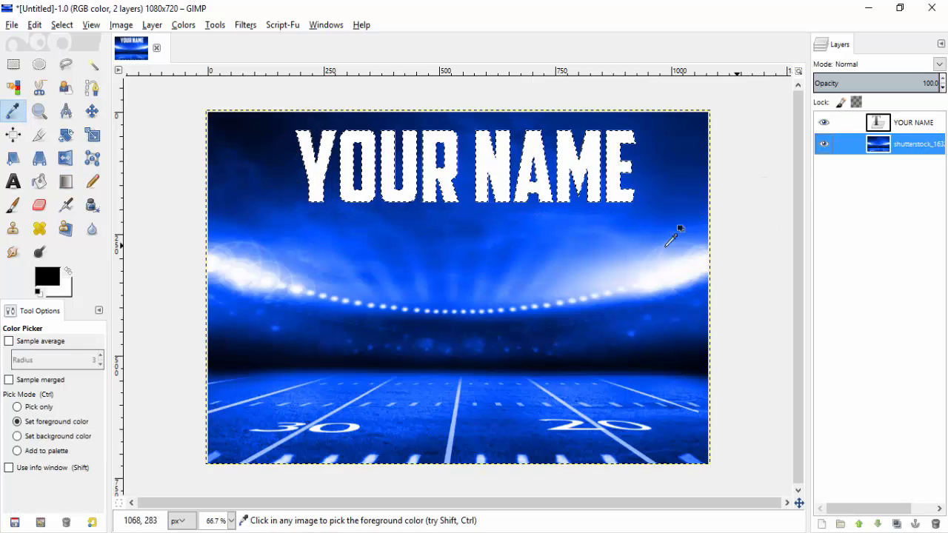
{"action": "left_click", "coordinate": [672, 164]}
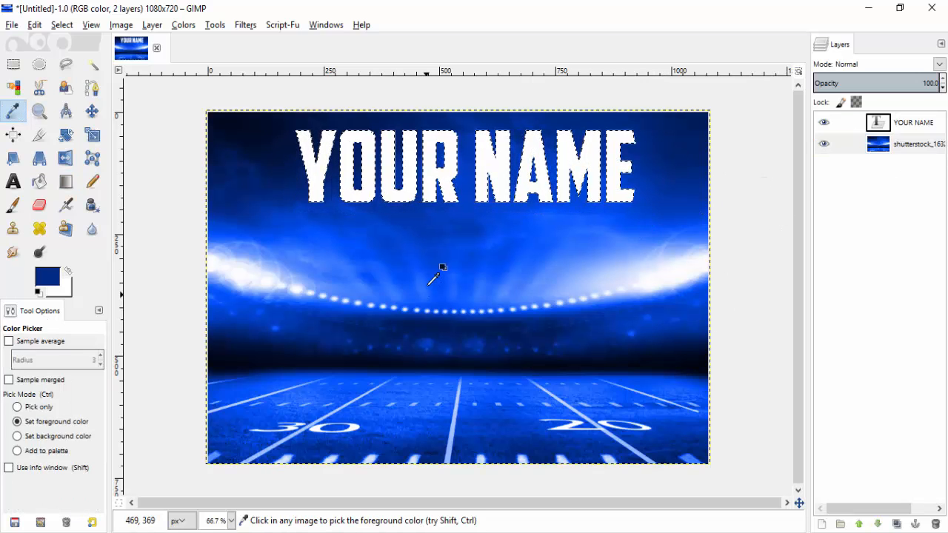
{"action": "left_click", "coordinate": [434, 281]}
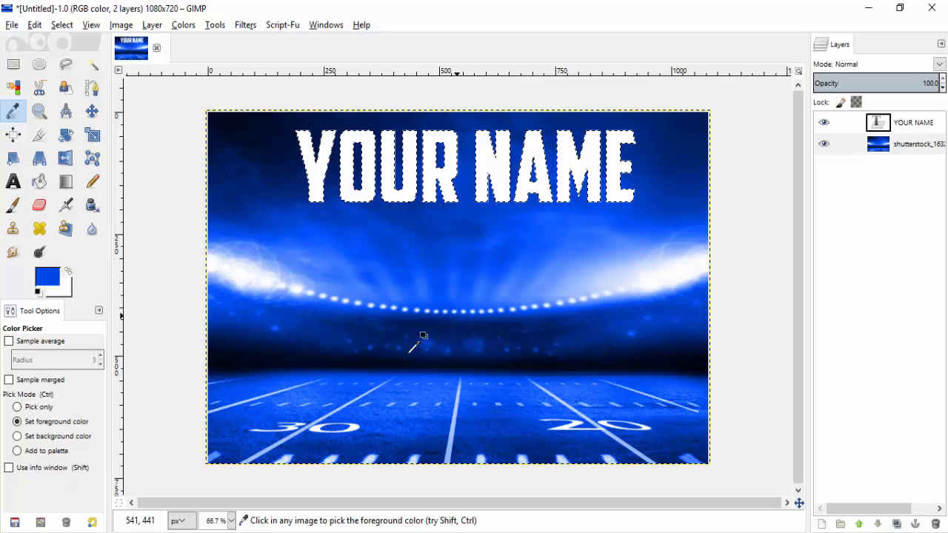
- Fade the blue gradient into the YOUR NAME letters from above and from below, and clear the selection
{"action": "left_click", "coordinate": [66, 181]}
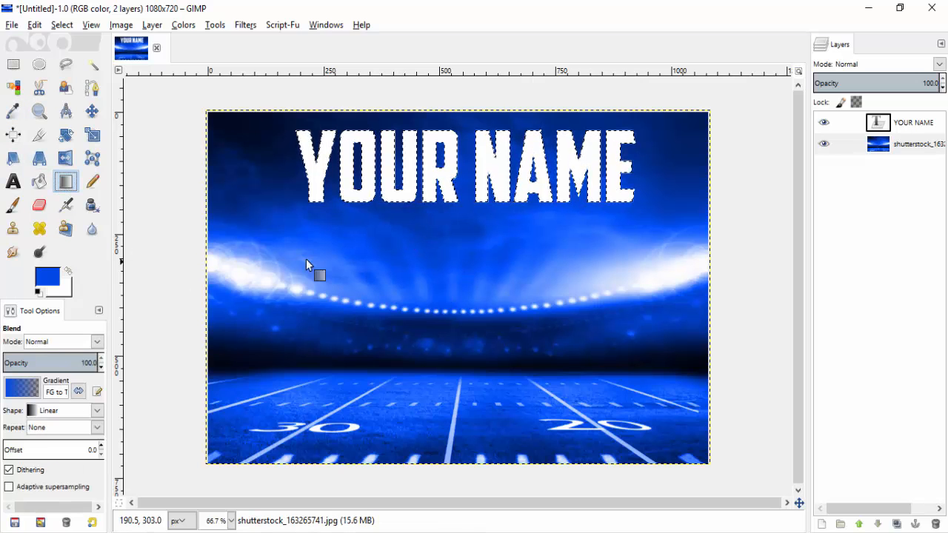
{"action": "left_click", "coordinate": [925, 124]}
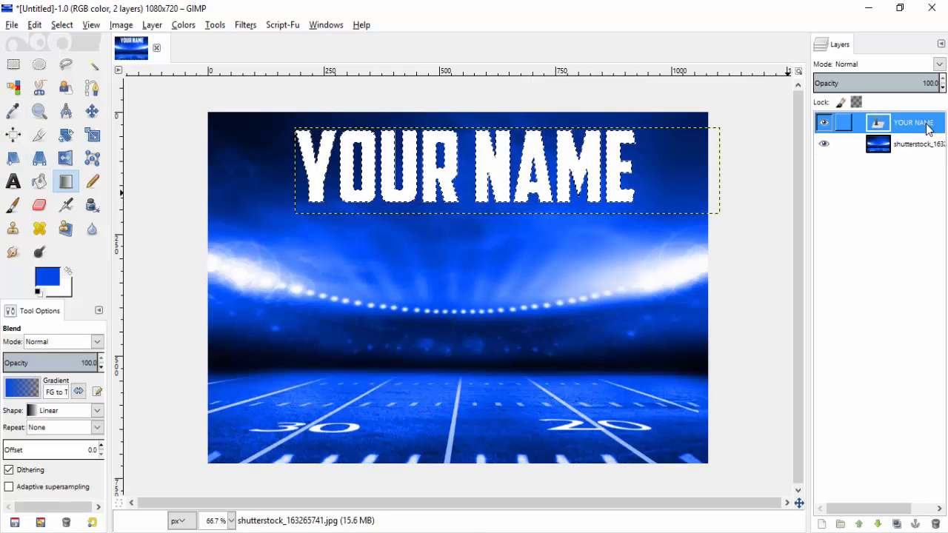
{"action": "left_click_drag", "start_coordinate": [476, 100], "coordinate": [476, 169]}
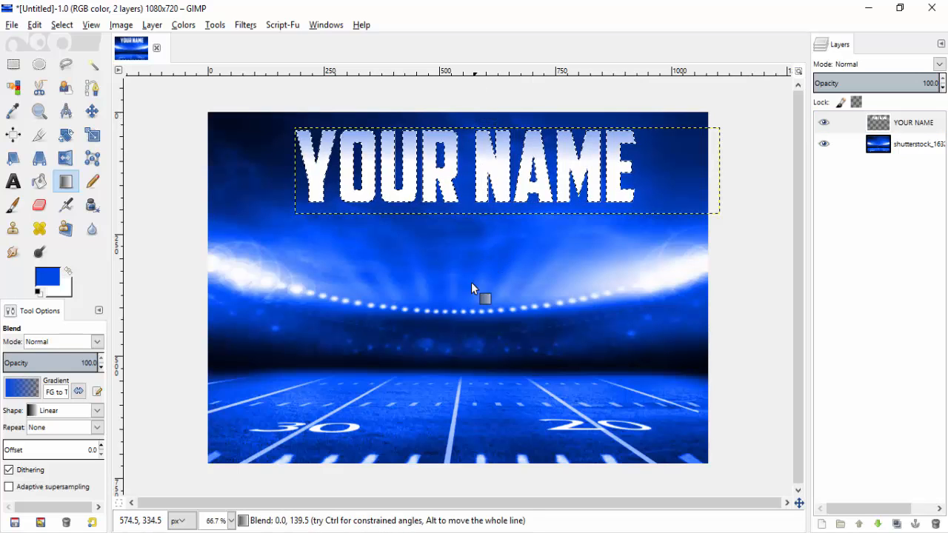
{"action": "left_click_drag", "start_coordinate": [471, 291], "coordinate": [485, 157]}
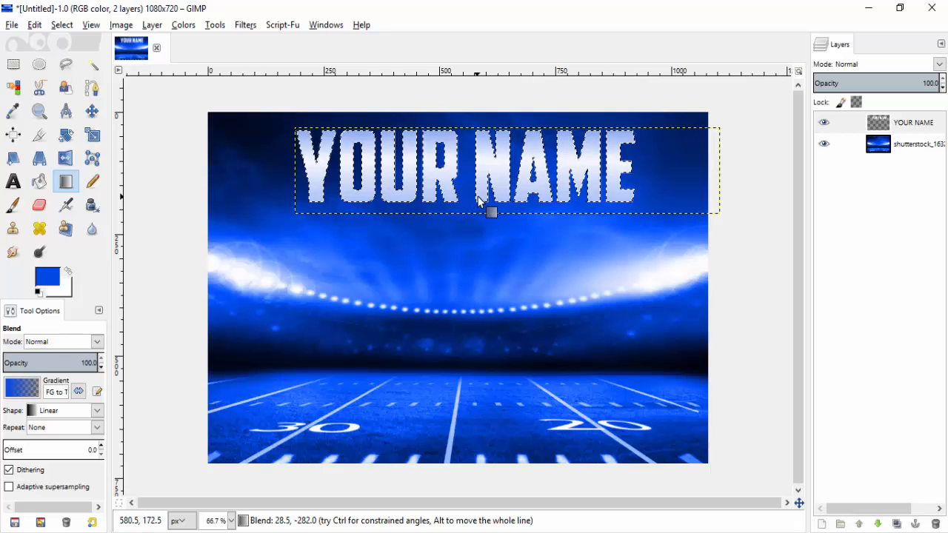
{"action": "key", "text": "ctrl+shift+a"}
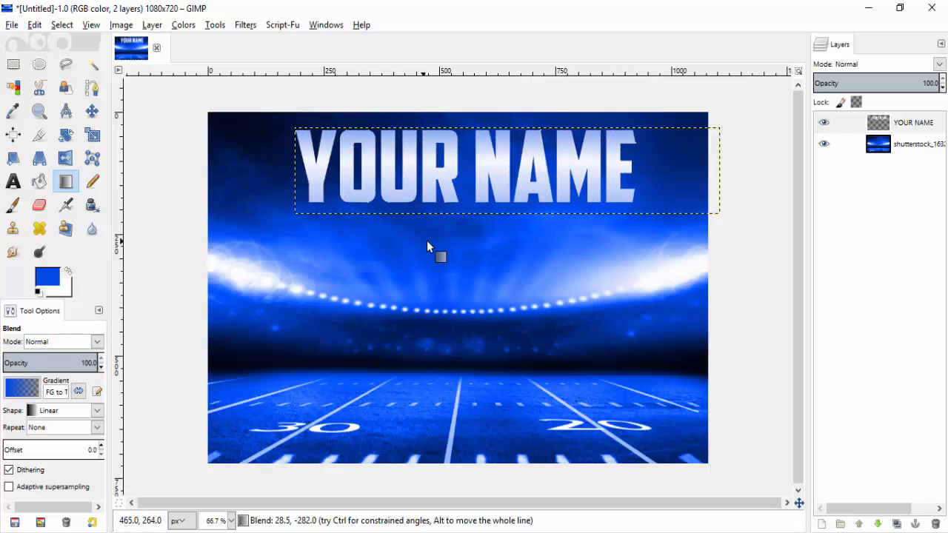
- Undo the deselection and blend blue into the letters again from below and above, ending near their middle
{"action": "key", "text": "ctrl+z"}
{"action": "left_click_drag", "start_coordinate": [448, 264], "coordinate": [453, 164]}
{"action": "left_click_drag", "start_coordinate": [455, 96], "coordinate": [454, 163]}
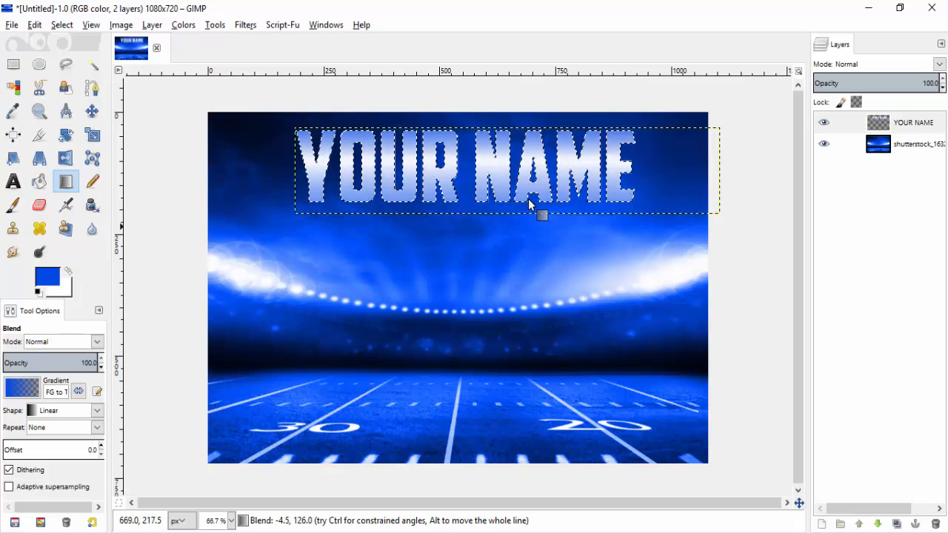
- Open the Outer Glow layer effect for the YOUR NAME layer and set the glow color to black (000000)
{"action": "left_click", "coordinate": [290, 26]}
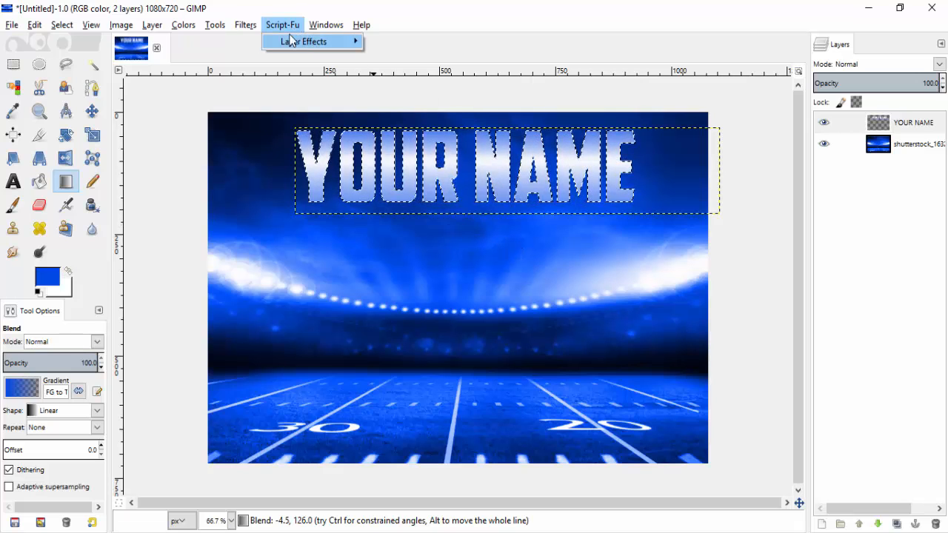
{"action": "mouse_move", "coordinate": [293, 41]}
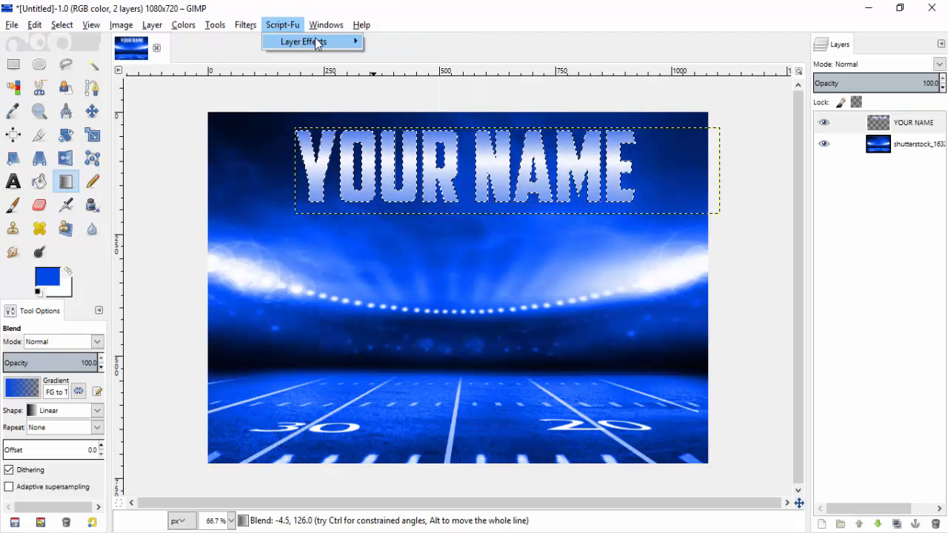
{"action": "left_click", "coordinate": [413, 125]}
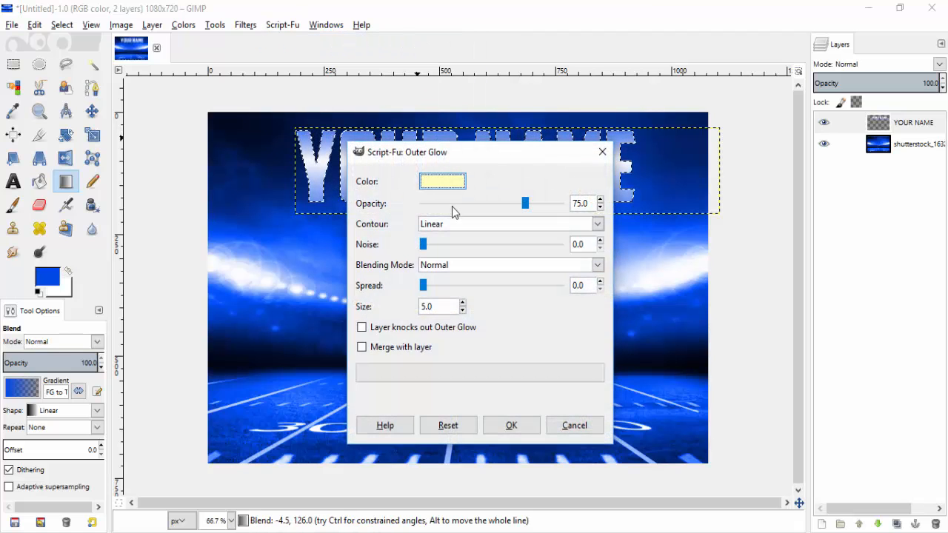
{"action": "left_click", "coordinate": [442, 181]}
{"action": "left_click_drag", "start_coordinate": [459, 267], "coordinate": [350, 382]}
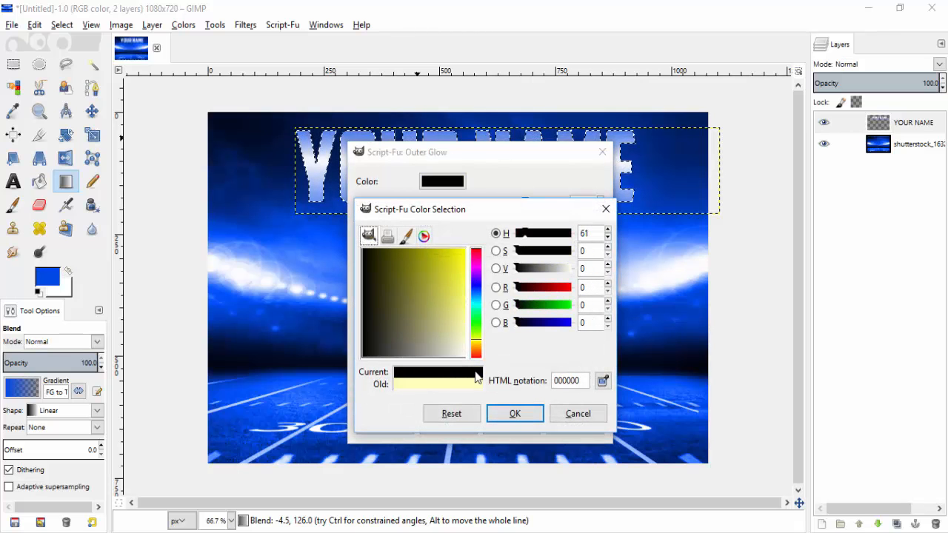
{"action": "left_click", "coordinate": [502, 412]}
- Set the outer glow's contour to Gaussian, size to 7 and opacity to 100, and apply the effect
{"action": "left_click", "coordinate": [436, 231]}
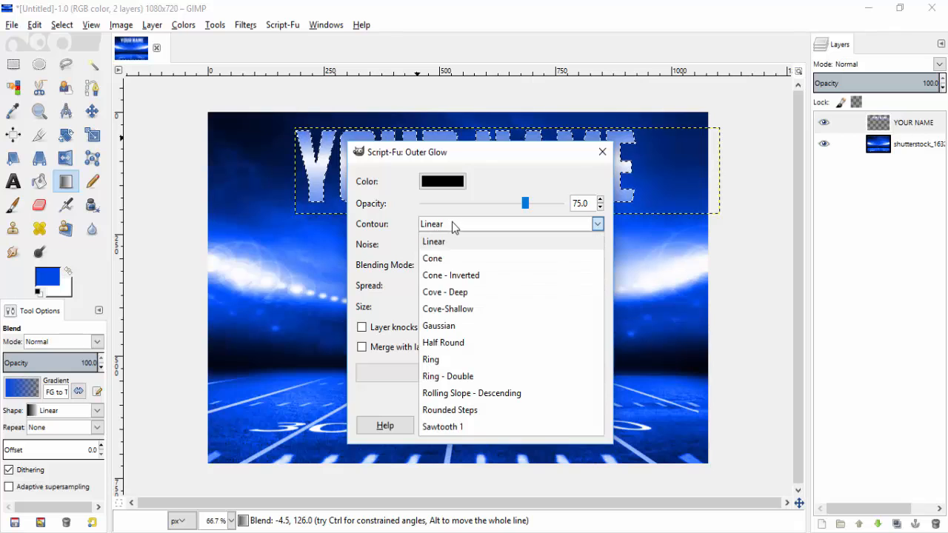
{"action": "left_click", "coordinate": [463, 327]}
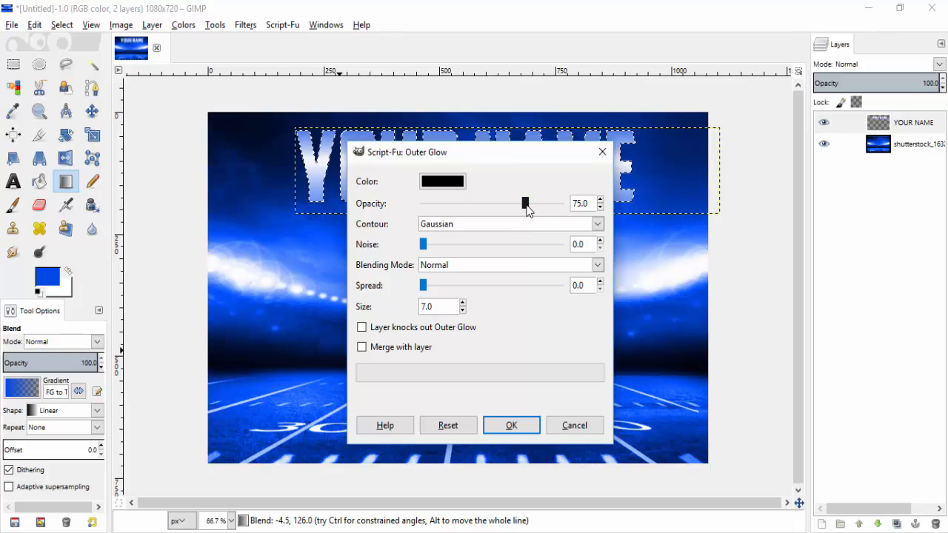
{"action": "left_click_drag", "start_coordinate": [526, 207], "coordinate": [593, 210]}
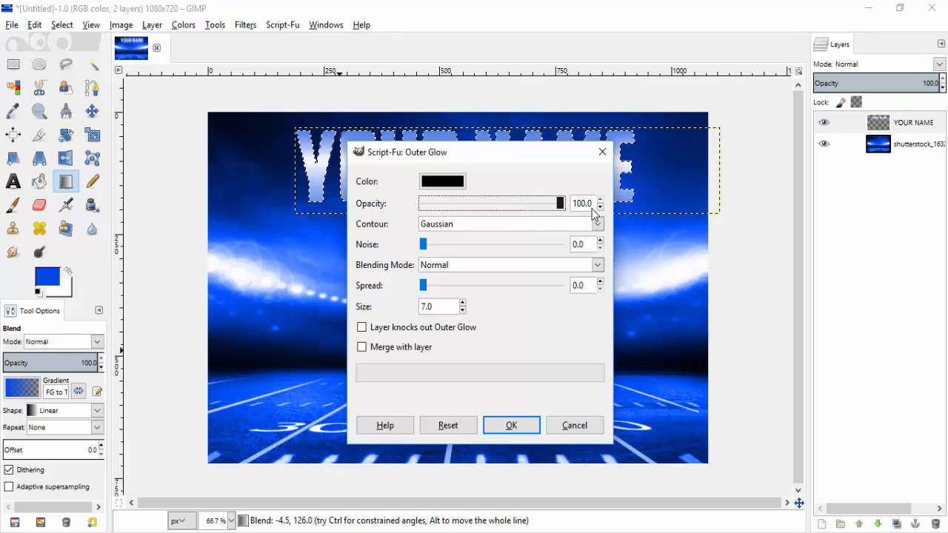
{"action": "left_click", "coordinate": [521, 427]}
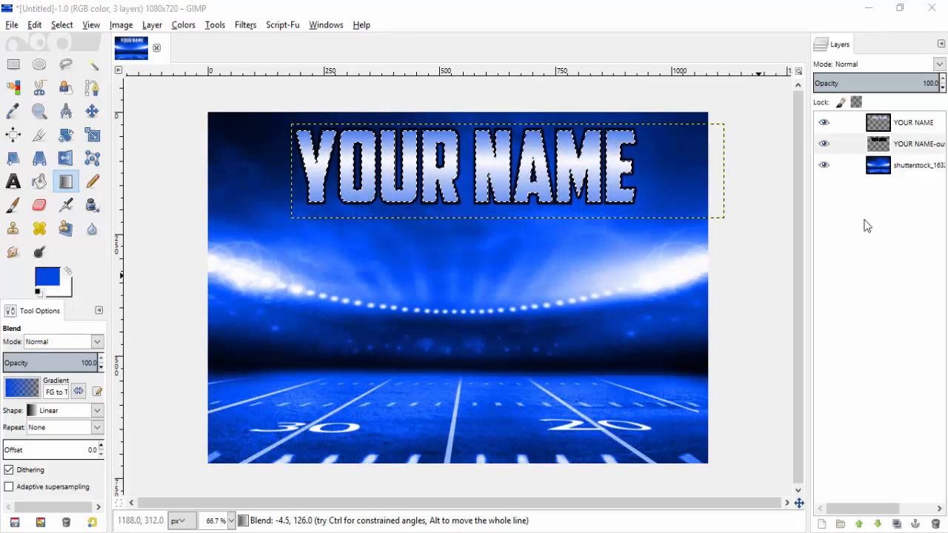
- Clear the letter selection, make the outer glow layer active, and check the title with the stadium background temporarily hidden
{"action": "left_click", "coordinate": [919, 145]}
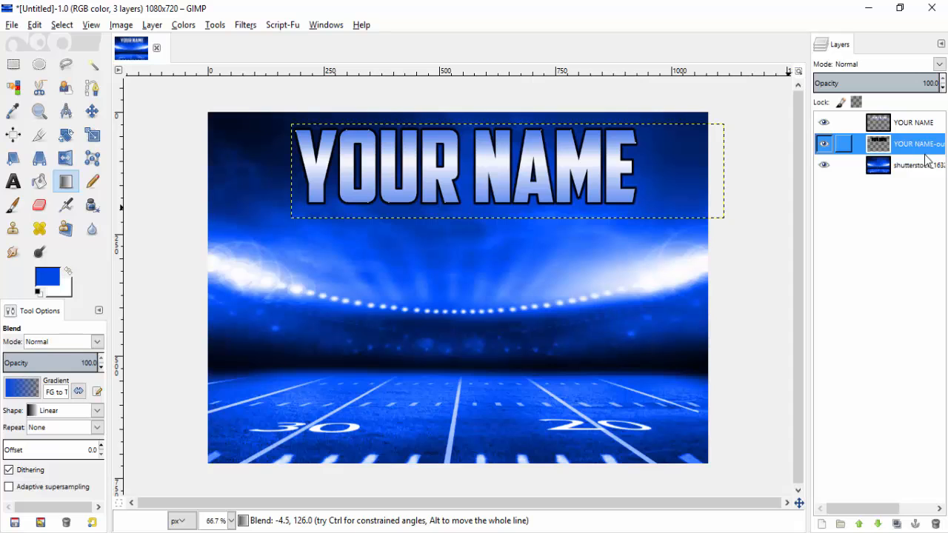
{"action": "left_click", "coordinate": [824, 165]}
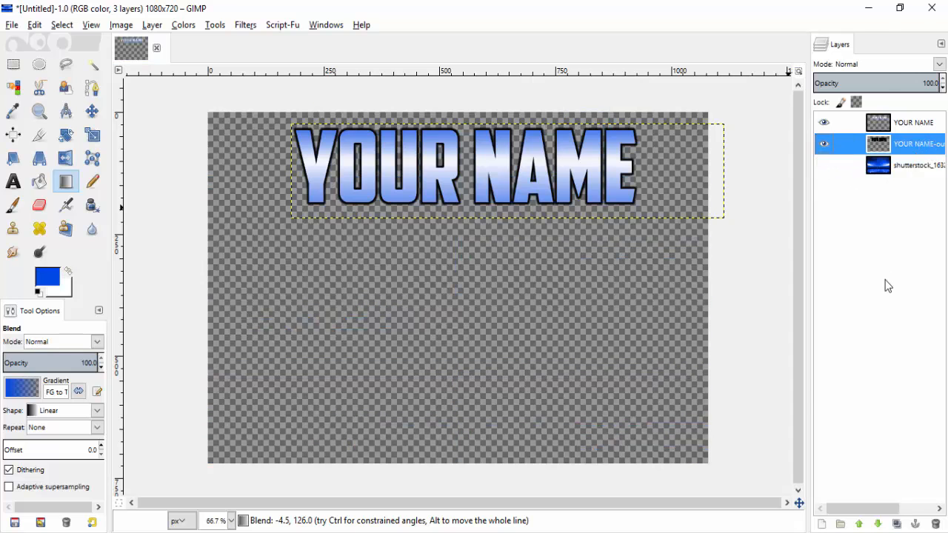
{"action": "right_click", "coordinate": [886, 284]}
{"action": "left_click", "coordinate": [923, 238]}
{"action": "left_click", "coordinate": [826, 169]}
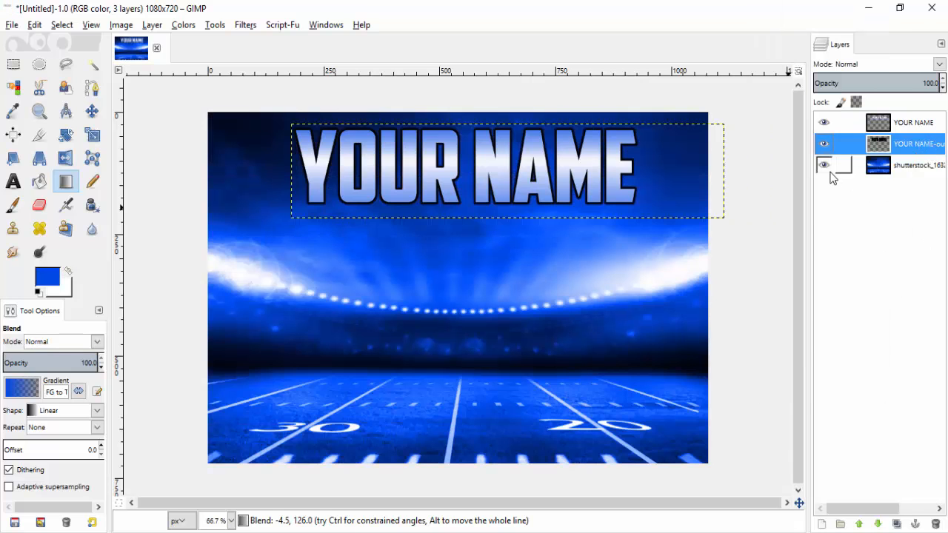
- Hide the stadium background layer, leaving only the YOUR NAME letters and their outer glow visible
{"action": "left_click", "coordinate": [827, 169]}
{"action": "left_click", "coordinate": [826, 169]}
{"action": "left_click", "coordinate": [827, 169]}
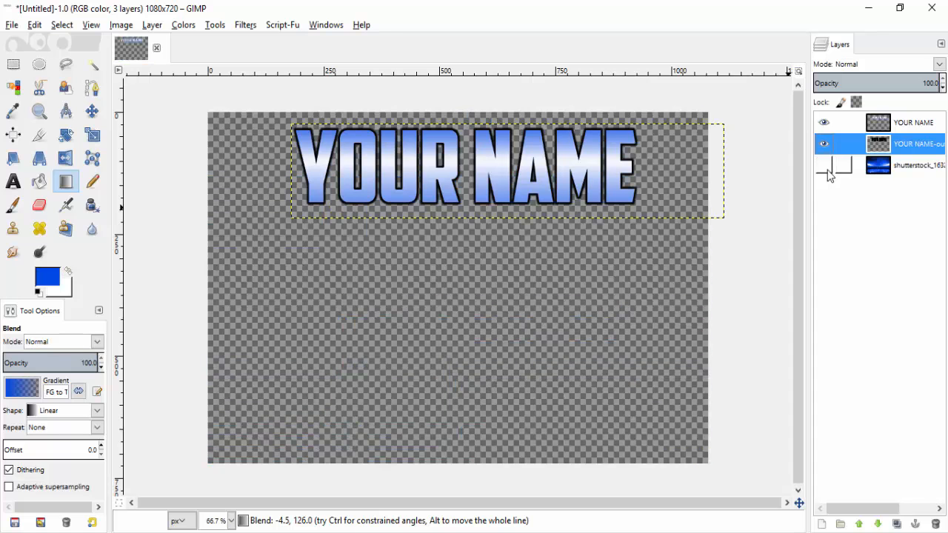
{"action": "left_click", "coordinate": [827, 169]}
{"action": "left_click", "coordinate": [827, 170]}
{"action": "left_click", "coordinate": [827, 169]}
{"action": "left_click", "coordinate": [827, 169]}
- Try moving the YOUR NAME letters away from their outer glow, and undo the move
{"action": "left_click", "coordinate": [92, 112]}
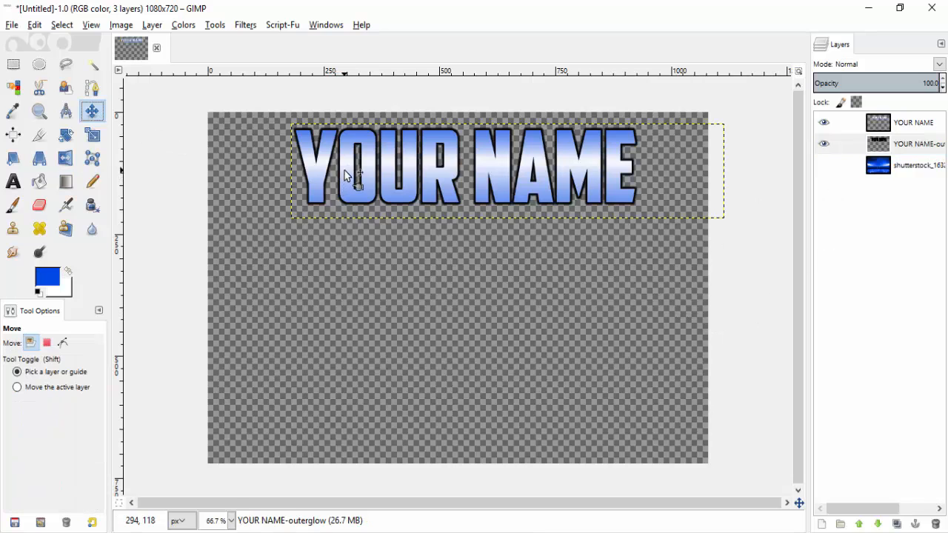
{"action": "left_click_drag", "start_coordinate": [345, 170], "coordinate": [336, 201]}
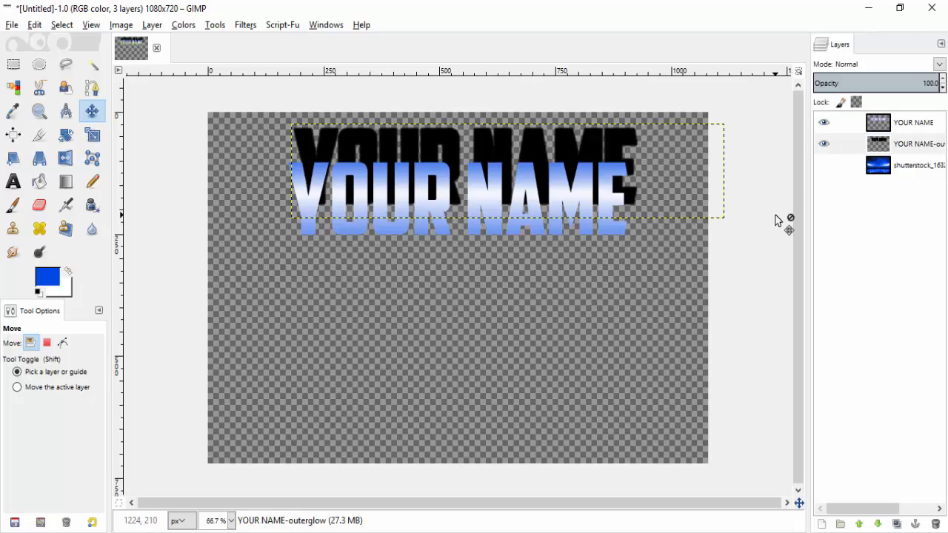
{"action": "key", "text": "ctrl+z"}
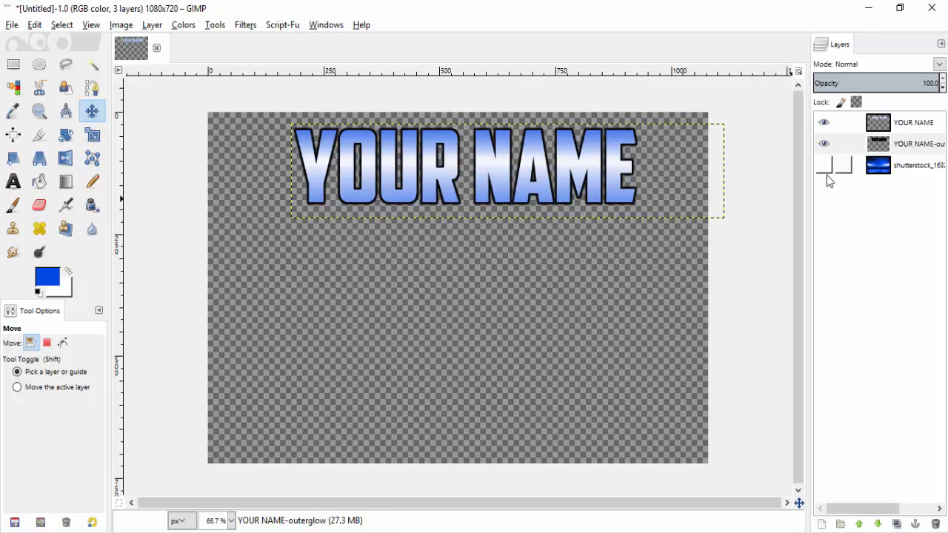
- Merge the visible YOUR NAME and outer glow layers into one layer, expanded as necessary
{"action": "left_click", "coordinate": [900, 175]}
{"action": "left_click", "coordinate": [901, 145]}
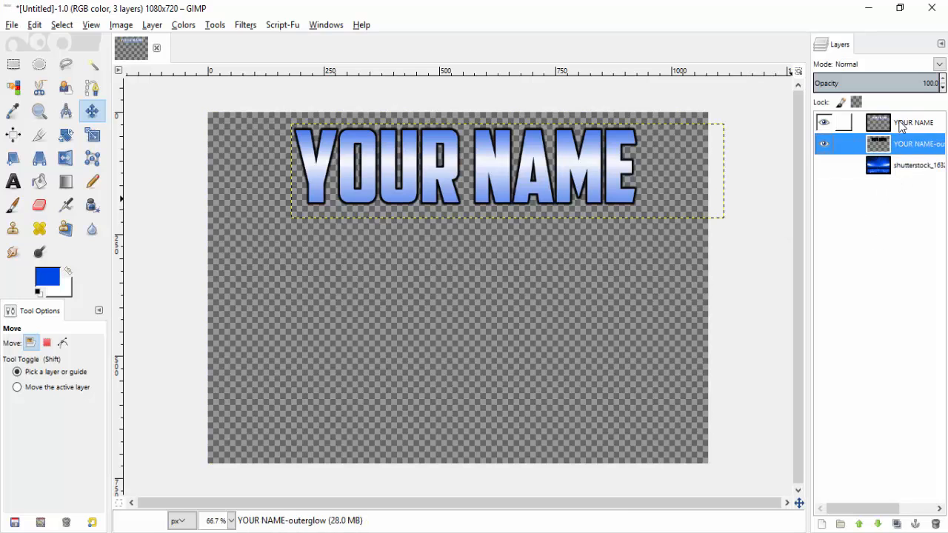
{"action": "left_click", "coordinate": [905, 133]}
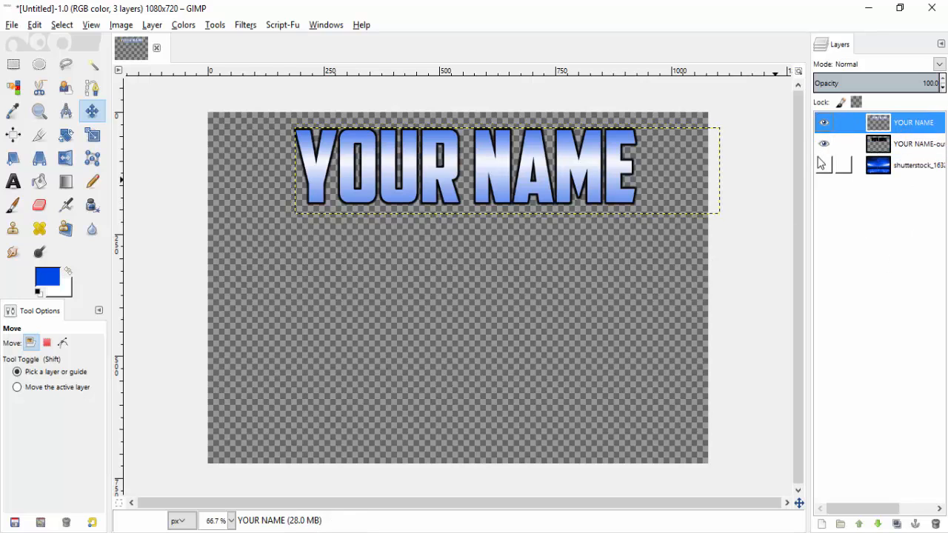
{"action": "right_click", "coordinate": [878, 292]}
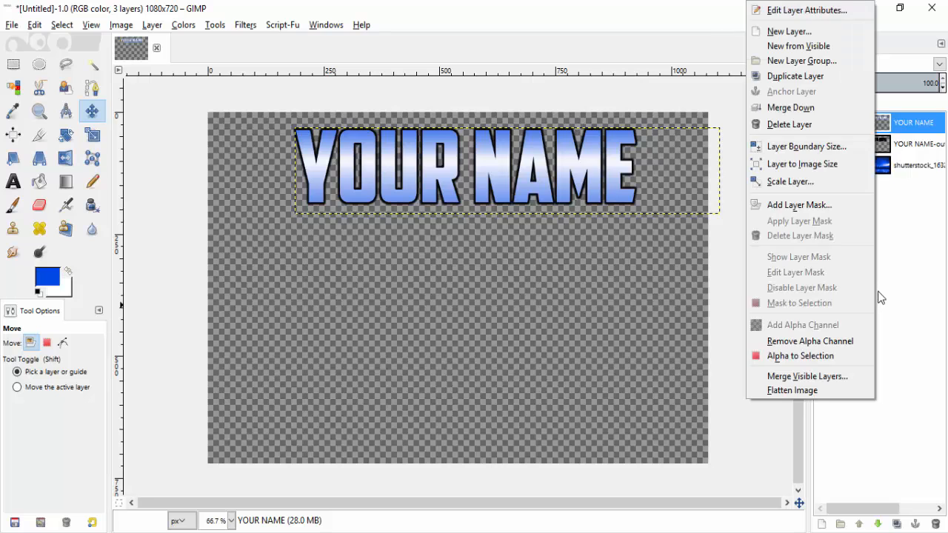
{"action": "left_click", "coordinate": [824, 374]}
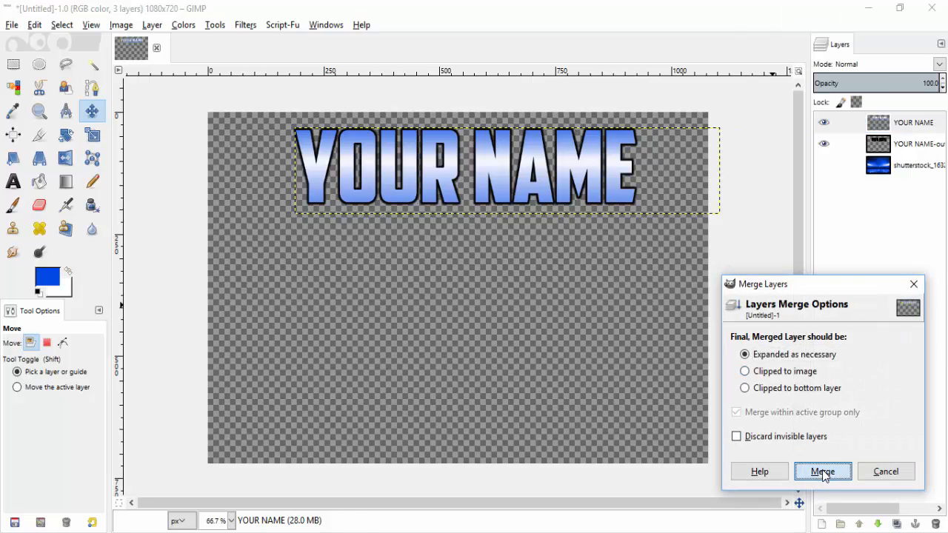
{"action": "left_click", "coordinate": [822, 470]}
- Move the merged YOUR NAME title slightly down and to the left, and show the stadium background again
{"action": "mouse_move", "coordinate": [304, 152]}
{"action": "left_mouse_down"}
{"action": "mouse_move", "coordinate": [294, 160]}
{"action": "mouse_move", "coordinate": [294, 232]}
{"action": "mouse_move", "coordinate": [301, 152]}
{"action": "left_mouse_up"}
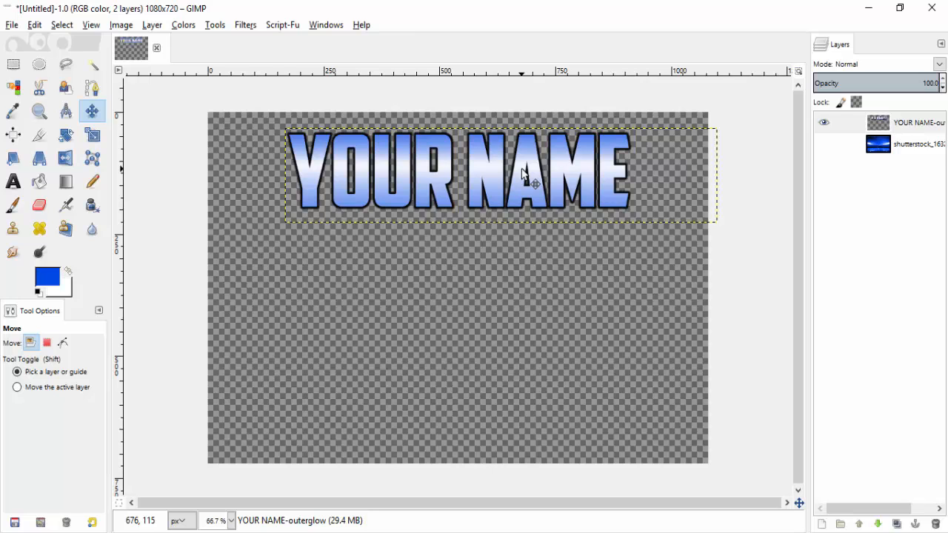
{"action": "left_click", "coordinate": [828, 145]}
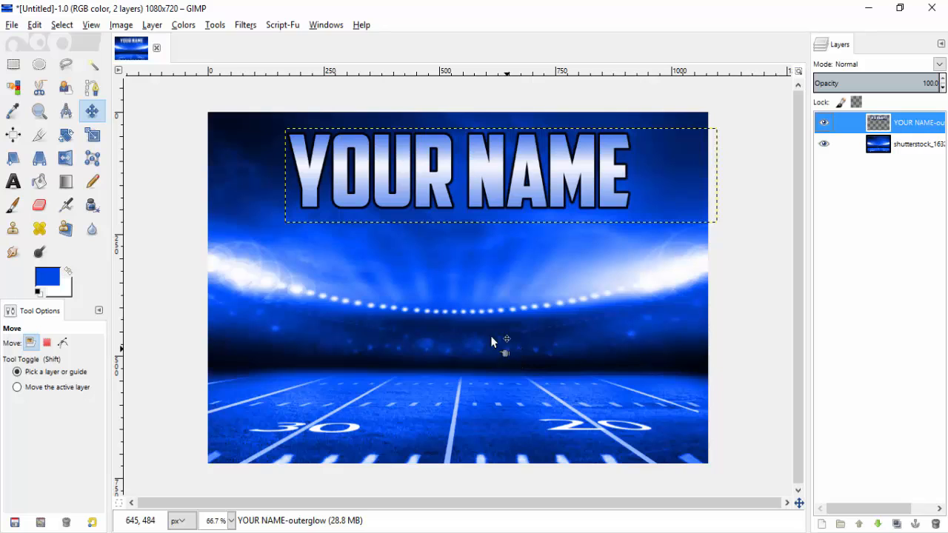
- Add the text THANKS FOR WATCHING in a text box about 654 × 134 px below the title
{"action": "left_click", "coordinate": [21, 186]}
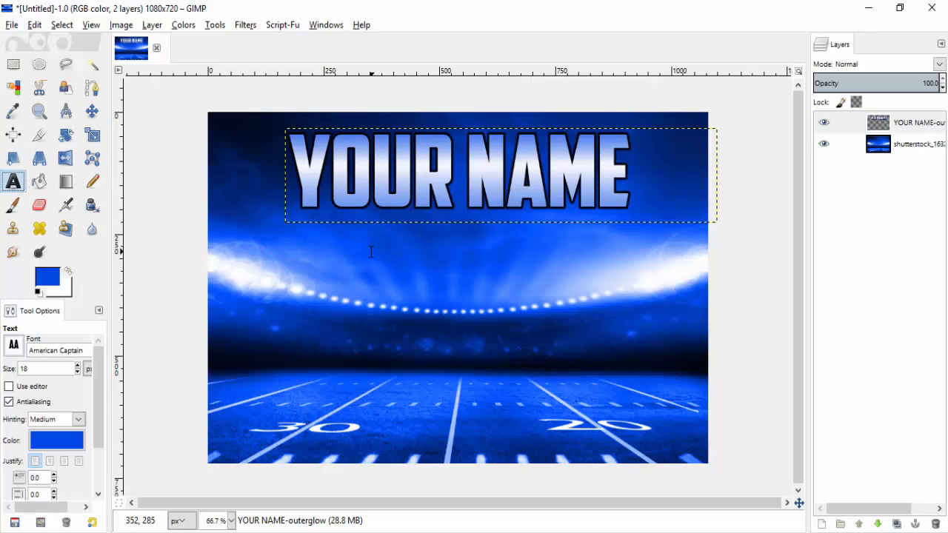
{"action": "left_click_drag", "start_coordinate": [314, 221], "coordinate": [611, 291]}
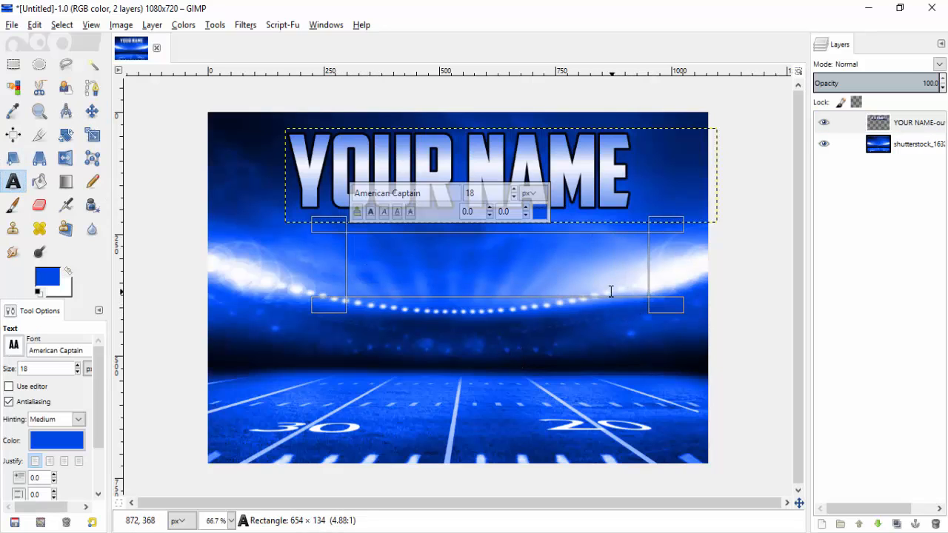
{"action": "type", "text": "T"}
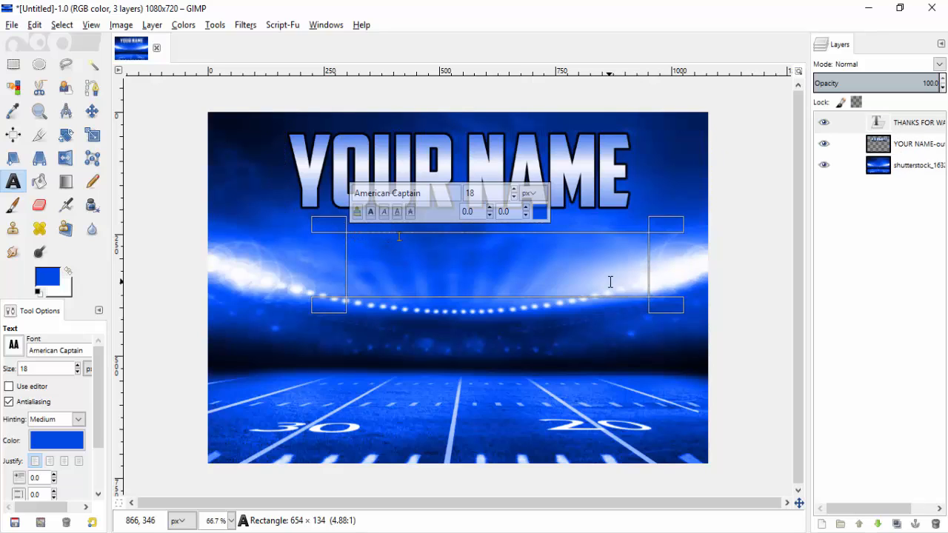
- Set the whole THANKS FOR WATCHING text to white and its size to 84 px
{"action": "key", "text": "ctrl+a"}
{"action": "type", "text": "T"}
{"action": "key", "text": "ctrl+a"}
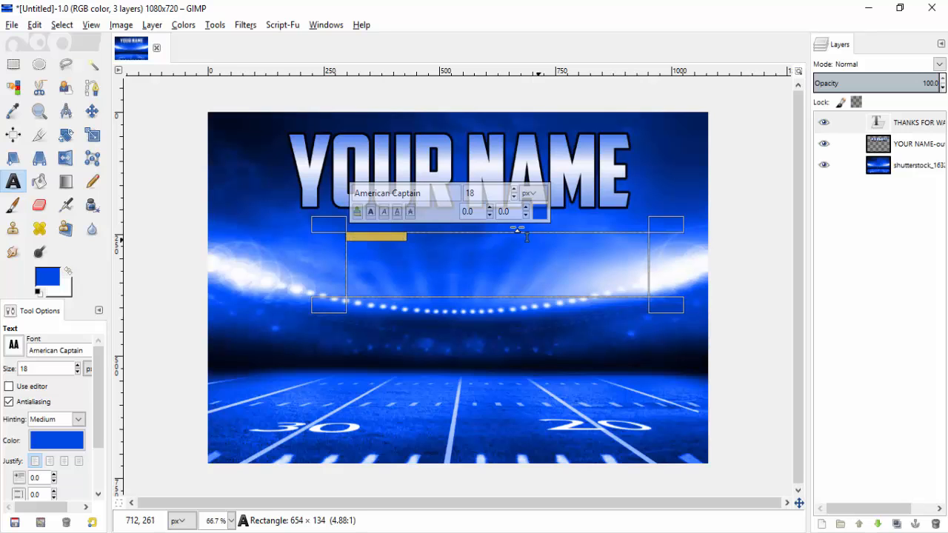
{"action": "left_click", "coordinate": [540, 213]}
{"action": "left_click", "coordinate": [419, 164]}
{"action": "left_click", "coordinate": [582, 338]}
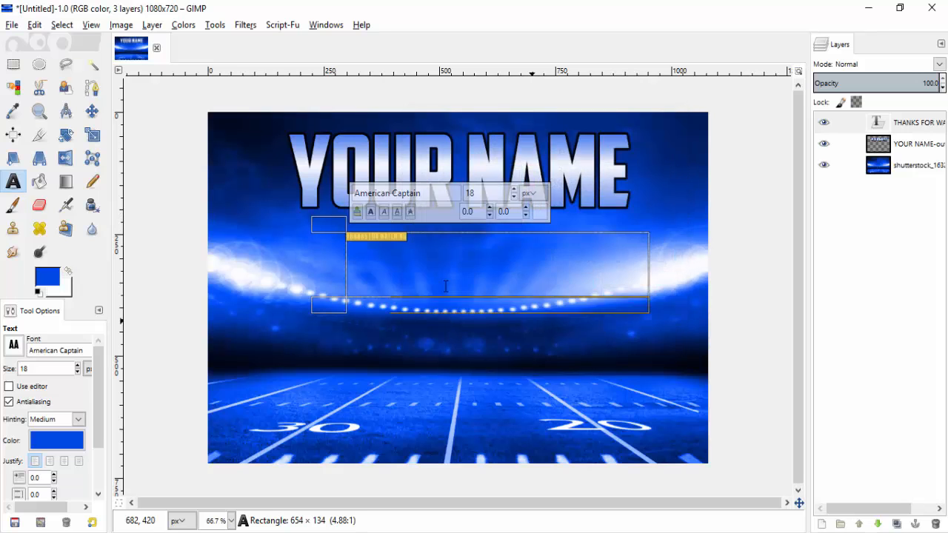
{"action": "left_click", "coordinate": [440, 254]}
{"action": "key", "text": "ctrl+a"}
{"action": "left_click", "coordinate": [513, 189]}
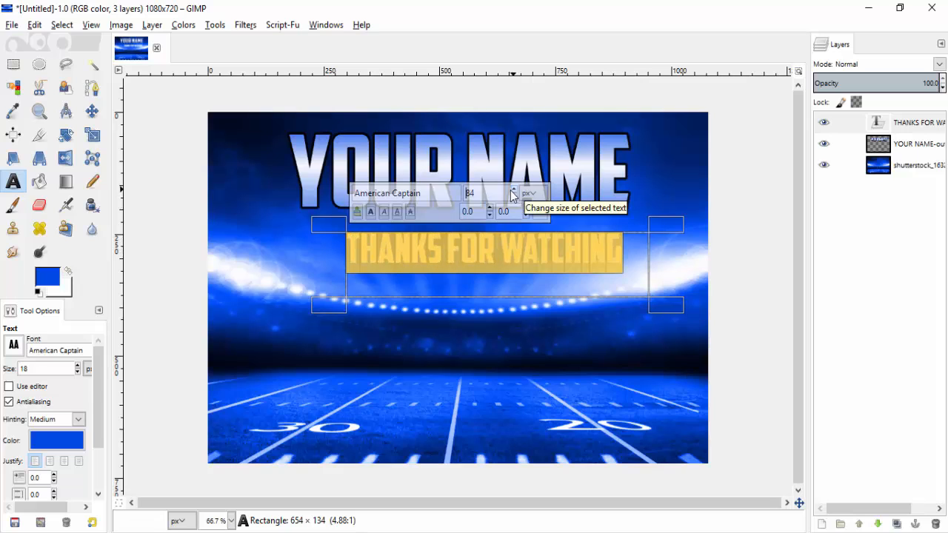
- Position the THANKS FOR WATCHING text centrally just beneath the title and add an exclamation mark at its end
{"action": "left_click", "coordinate": [91, 110]}
{"action": "left_click_drag", "start_coordinate": [449, 250], "coordinate": [432, 241]}
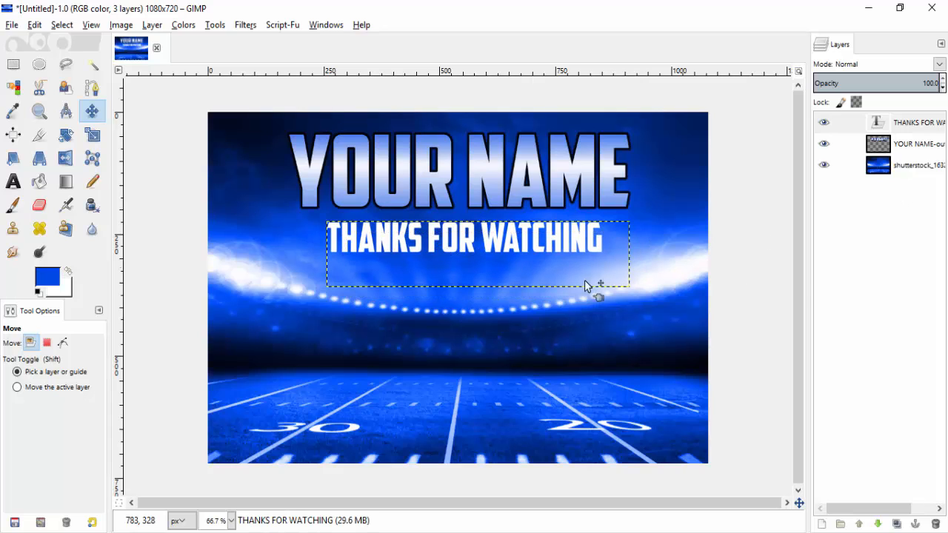
{"action": "left_click", "coordinate": [12, 181]}
{"action": "left_click", "coordinate": [607, 253]}
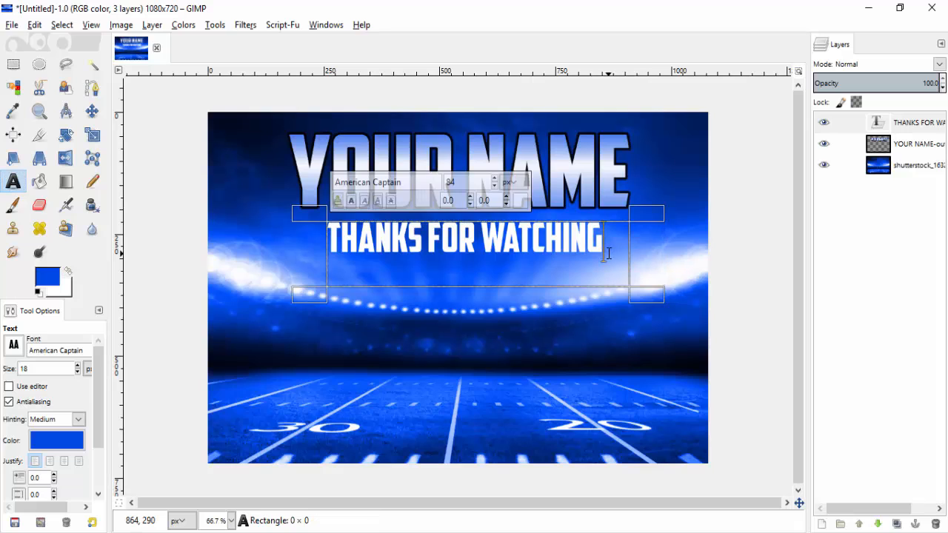
{"action": "left_click", "coordinate": [92, 111]}
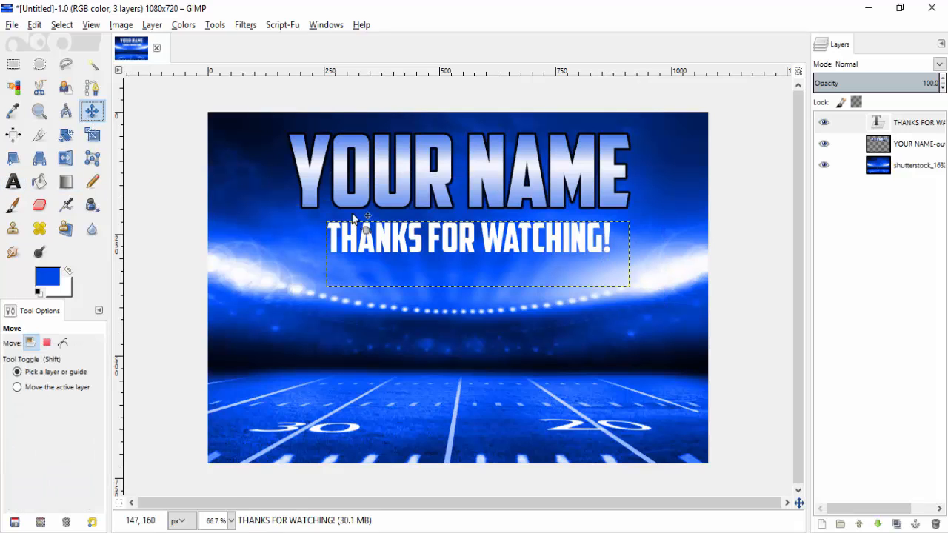
{"action": "mouse_move", "coordinate": [414, 246]}
{"action": "left_mouse_down"}
{"action": "mouse_move", "coordinate": [401, 245]}
{"action": "mouse_move", "coordinate": [411, 247]}
{"action": "left_mouse_up"}
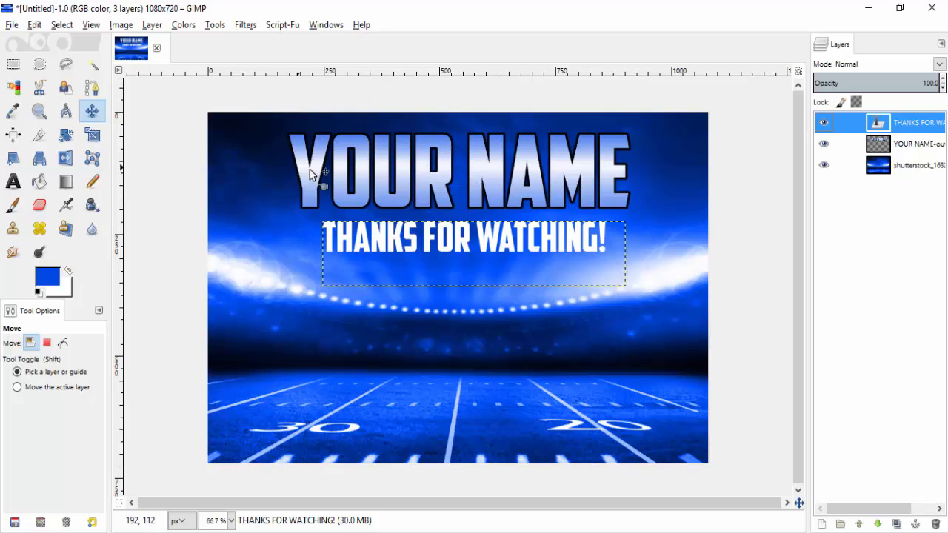
- Create a selection from the letter shapes of the THANKS FOR WATCHING! layer using its alpha
{"action": "left_click", "coordinate": [155, 28]}
{"action": "mouse_move", "coordinate": [184, 243]}
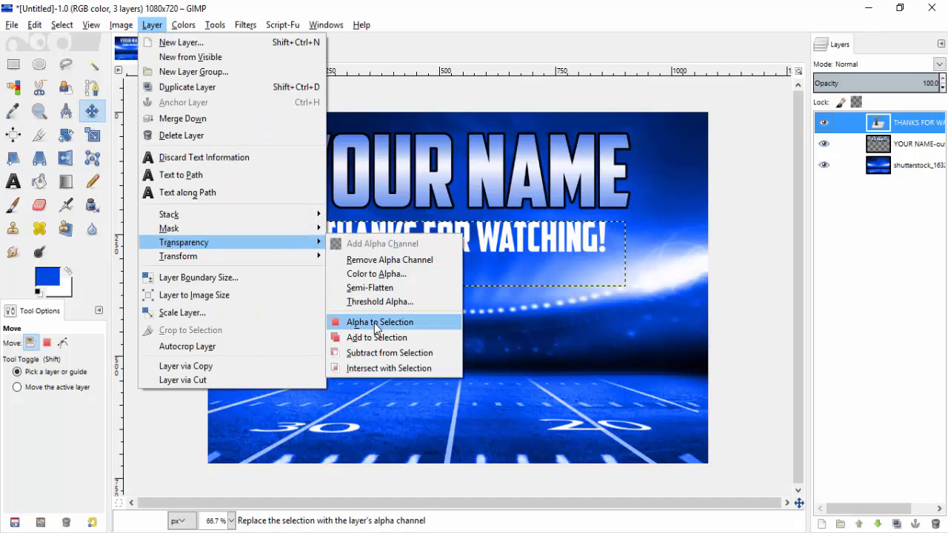
{"action": "left_click", "coordinate": [375, 339]}
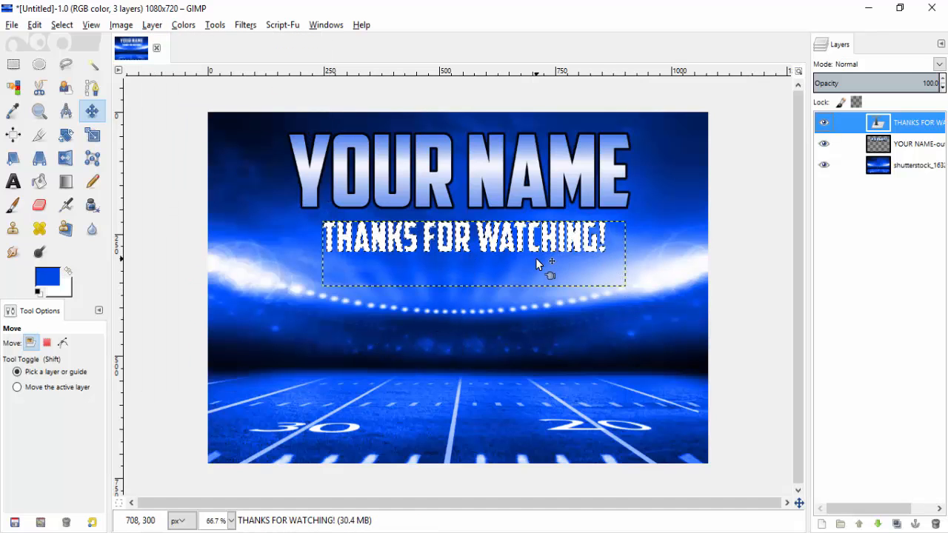
- Blend blue fading to transparent into the selected THANKS FOR WATCHING! letters from above and below, ending near their middle
{"action": "left_click", "coordinate": [66, 181]}
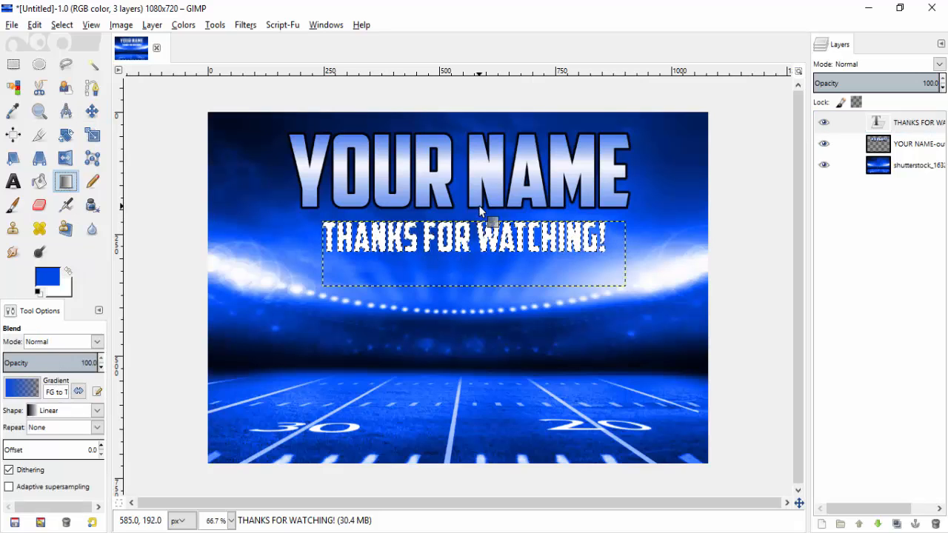
{"action": "left_click_drag", "start_coordinate": [463, 171], "coordinate": [464, 238]}
{"action": "key", "text": "ctrl"}
{"action": "key", "text": "ctrl"}
{"action": "scroll", "coordinate": [456, 259], "scroll_direction": "up", "scroll_amount": 1}
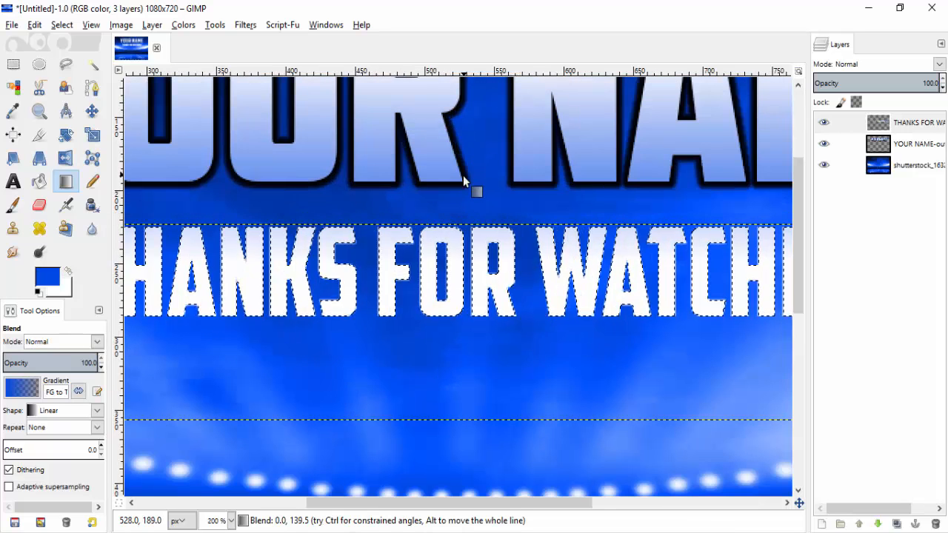
{"action": "scroll", "coordinate": [462, 181], "scroll_direction": "up", "scroll_amount": 2}
{"action": "scroll", "coordinate": [462, 175], "scroll_direction": "up", "scroll_amount": 1}
{"action": "scroll", "coordinate": [462, 175], "scroll_direction": "down", "scroll_amount": 1}
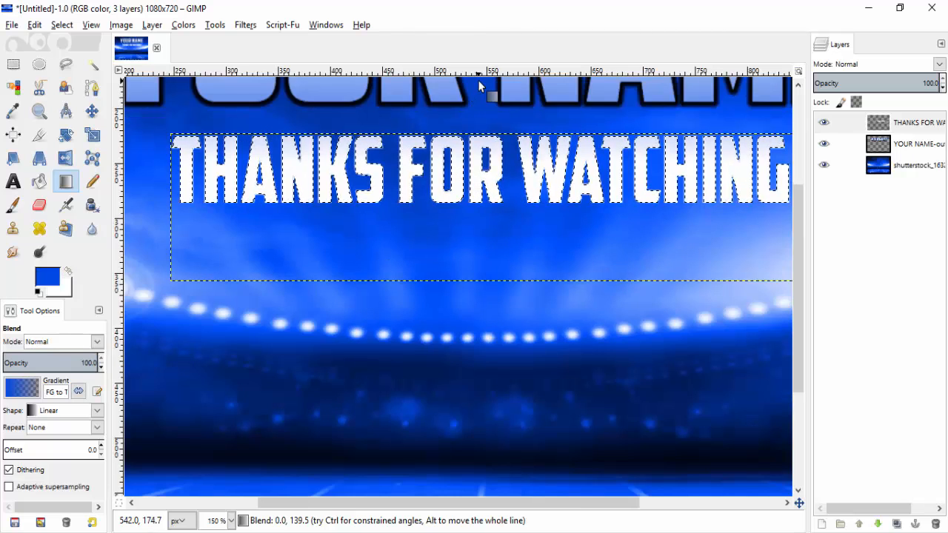
{"action": "left_click_drag", "start_coordinate": [477, 83], "coordinate": [477, 174]}
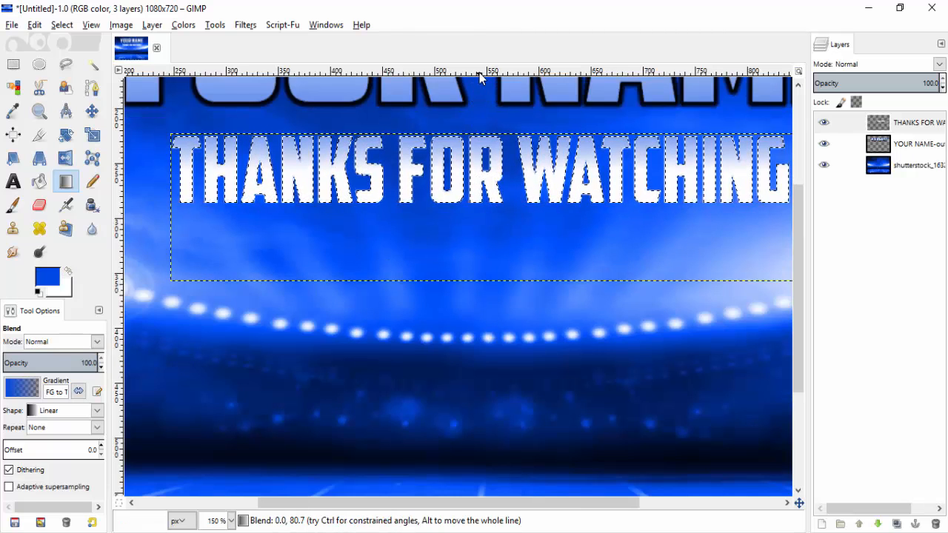
{"action": "left_click_drag", "start_coordinate": [479, 83], "coordinate": [484, 175]}
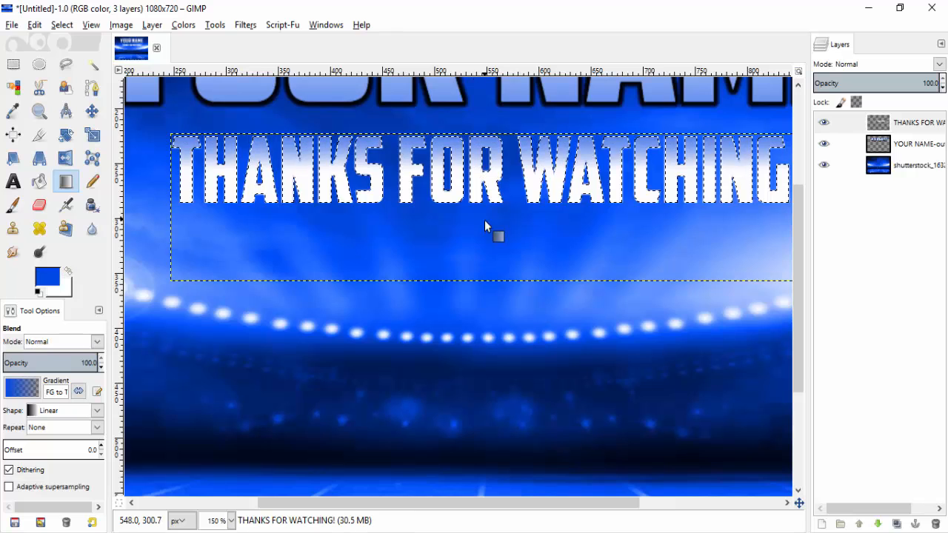
{"action": "left_click_drag", "start_coordinate": [479, 278], "coordinate": [479, 179]}
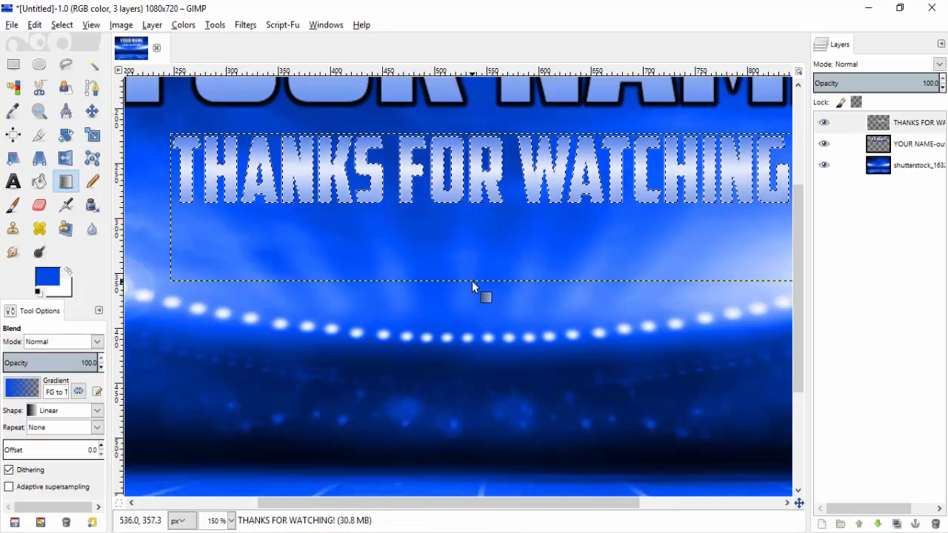
{"action": "key", "text": "minus"}
{"action": "key", "text": "minus"}
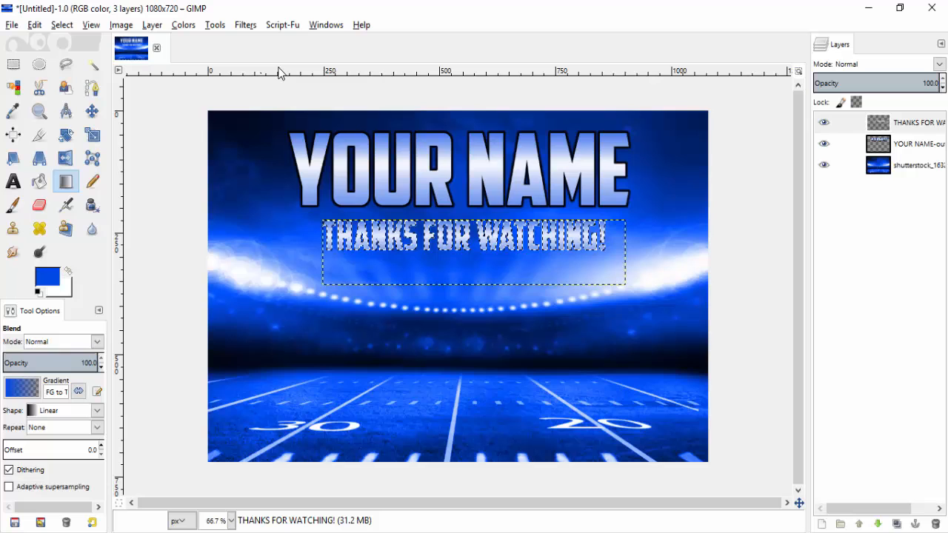
- Apply a black Outer Glow to the THANKS FOR WATCHING! layer with opacity 100, Gaussian contour and size 7
{"action": "left_click", "coordinate": [282, 24]}
{"action": "mouse_move", "coordinate": [297, 40]}
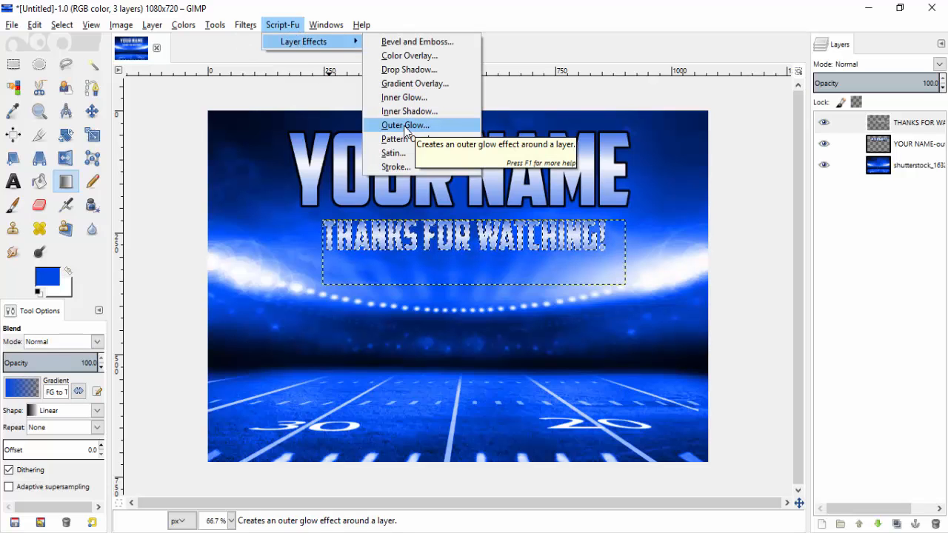
{"action": "left_click", "coordinate": [405, 126]}
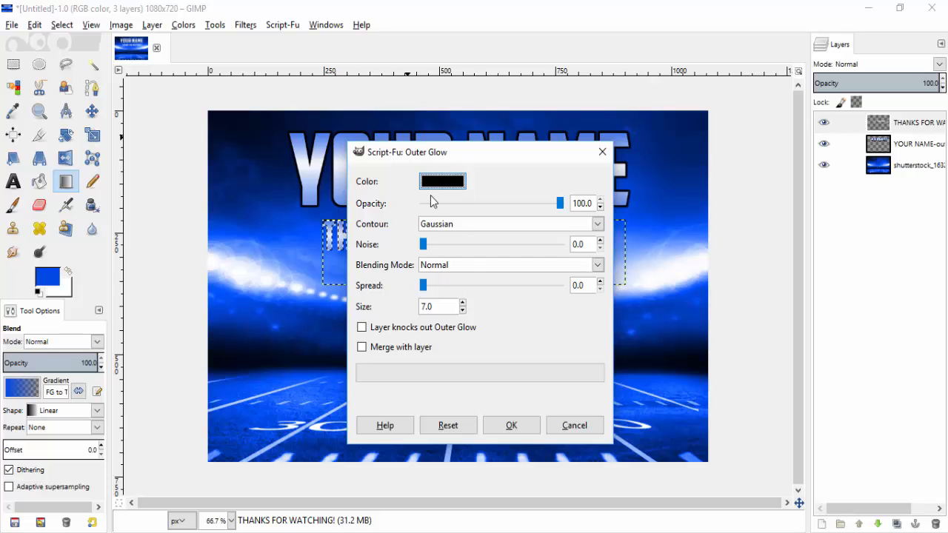
{"action": "left_click", "coordinate": [511, 425]}
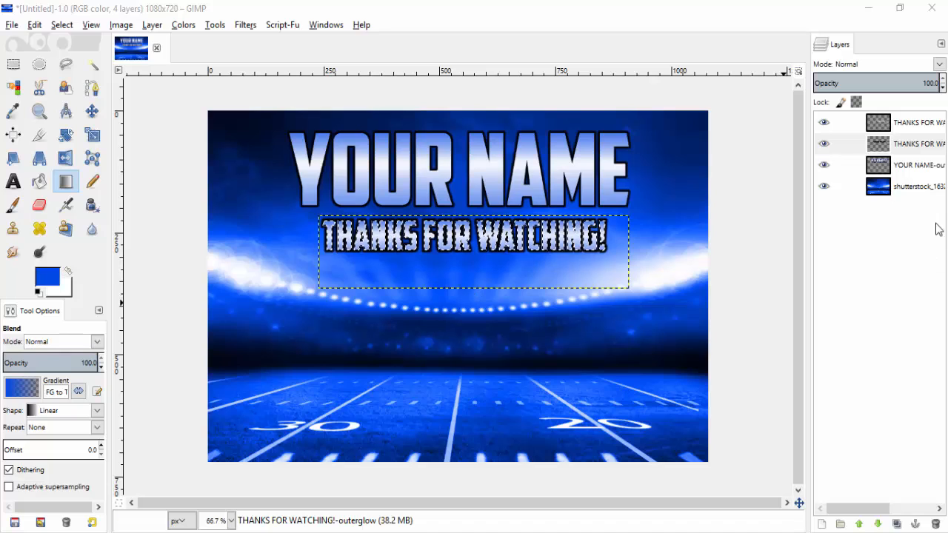
- Hide the stadium background and YOUR NAME layers, leaving only the two THANKS FOR WATCHING! layers visible
{"action": "left_click", "coordinate": [919, 170]}
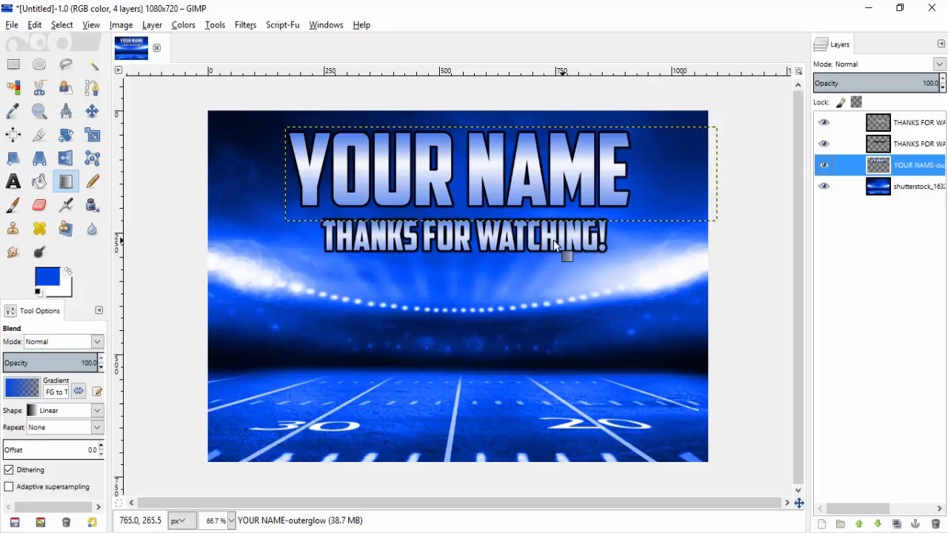
{"action": "left_click", "coordinate": [913, 193]}
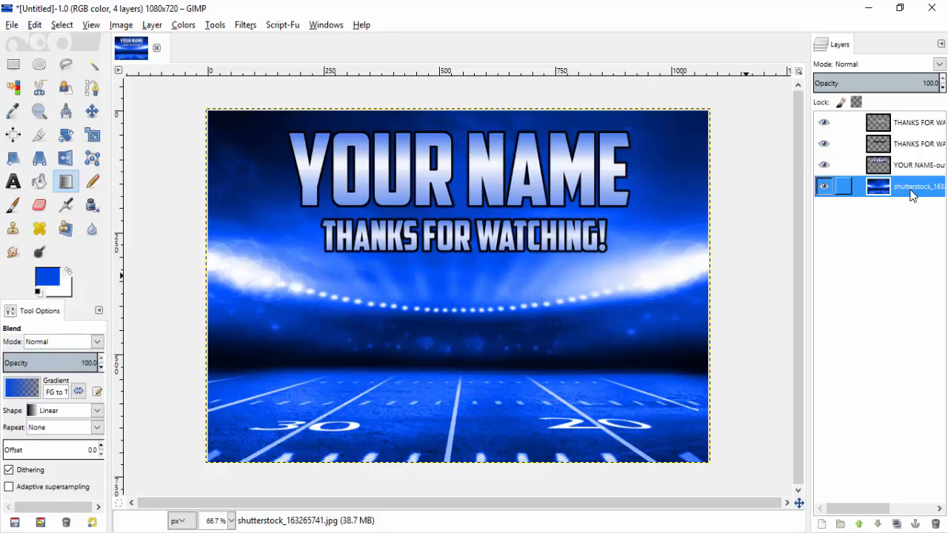
{"action": "left_click", "coordinate": [826, 189]}
{"action": "left_click", "coordinate": [824, 122]}
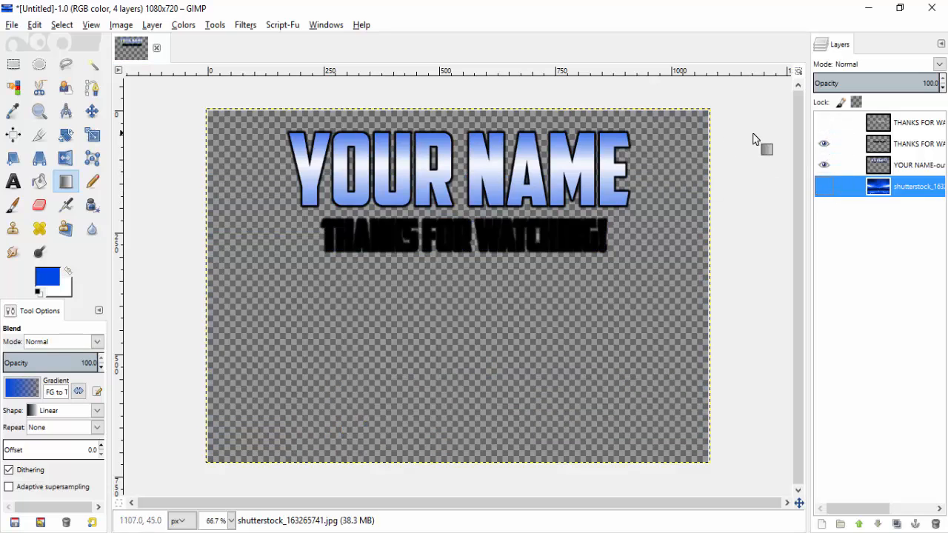
{"action": "left_click", "coordinate": [823, 122]}
{"action": "left_click", "coordinate": [823, 143]}
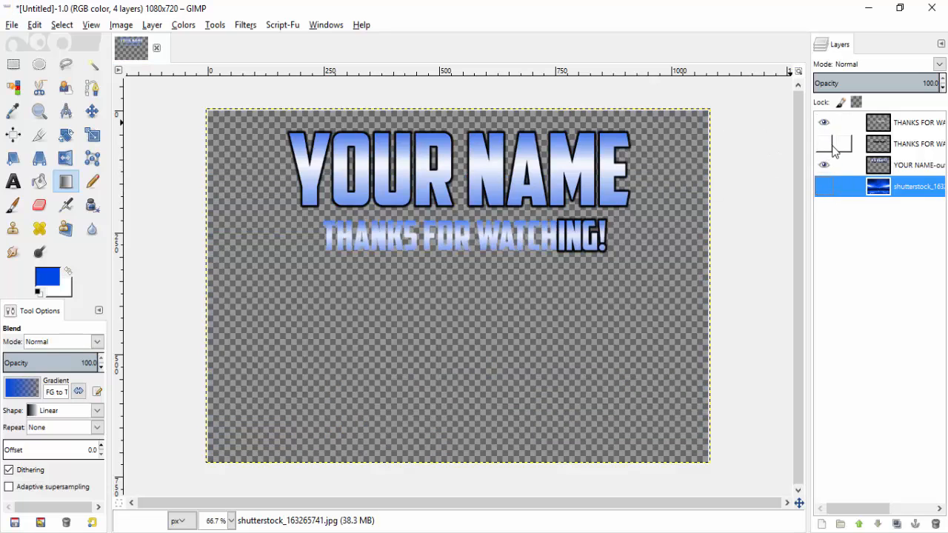
{"action": "left_click", "coordinate": [824, 165]}
- Merge the visible THANKS FOR WATCHING! layers, expanded as necessary, and show the background and YOUR NAME layers again
{"action": "right_click", "coordinate": [863, 313]}
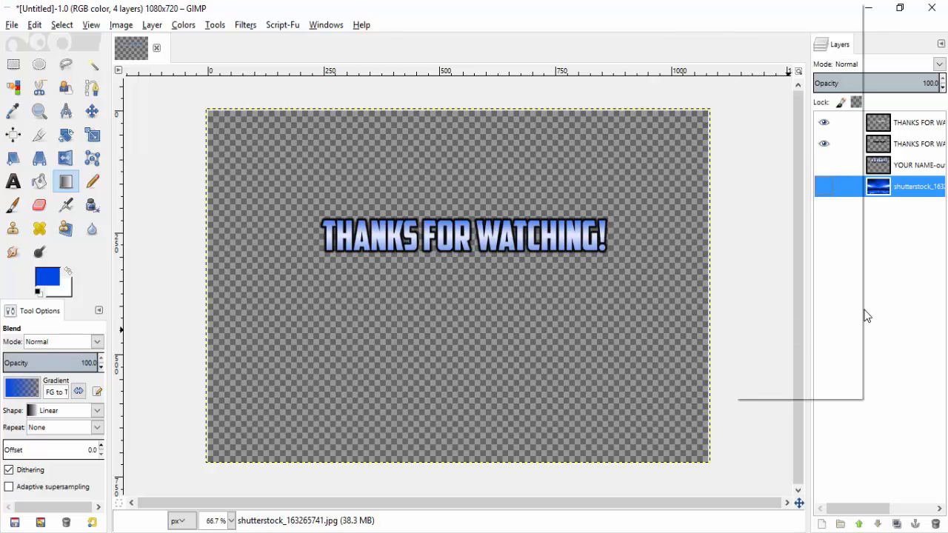
{"action": "left_click", "coordinate": [836, 375]}
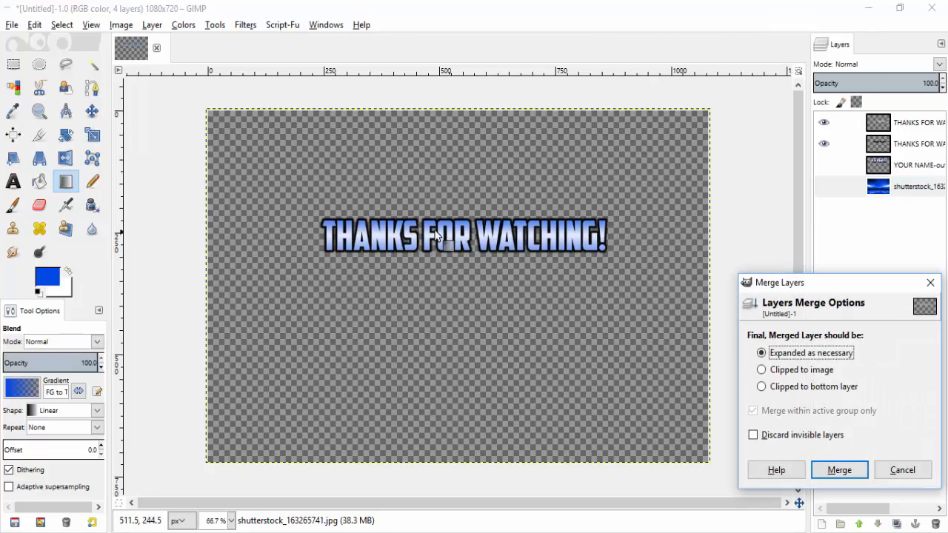
{"action": "left_click", "coordinate": [839, 471]}
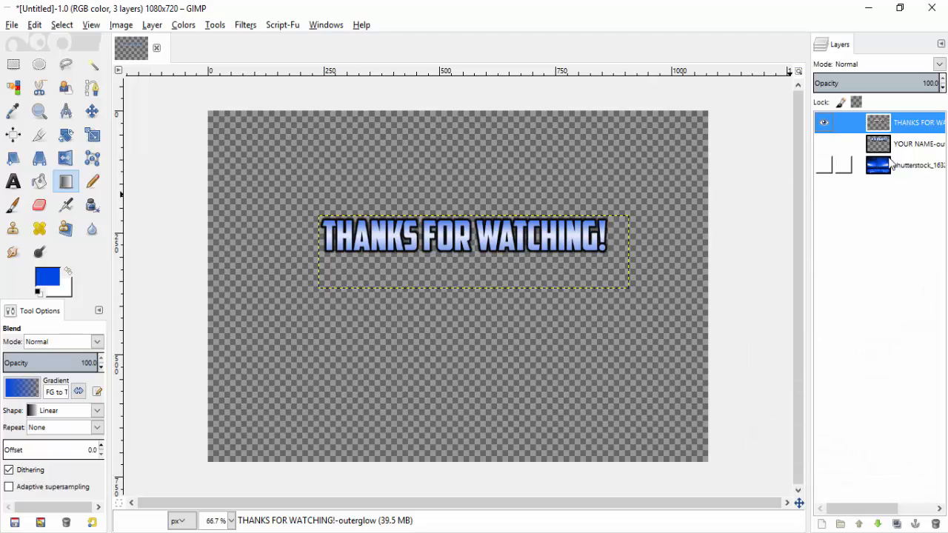
{"action": "left_click", "coordinate": [824, 165]}
{"action": "left_click", "coordinate": [824, 143]}
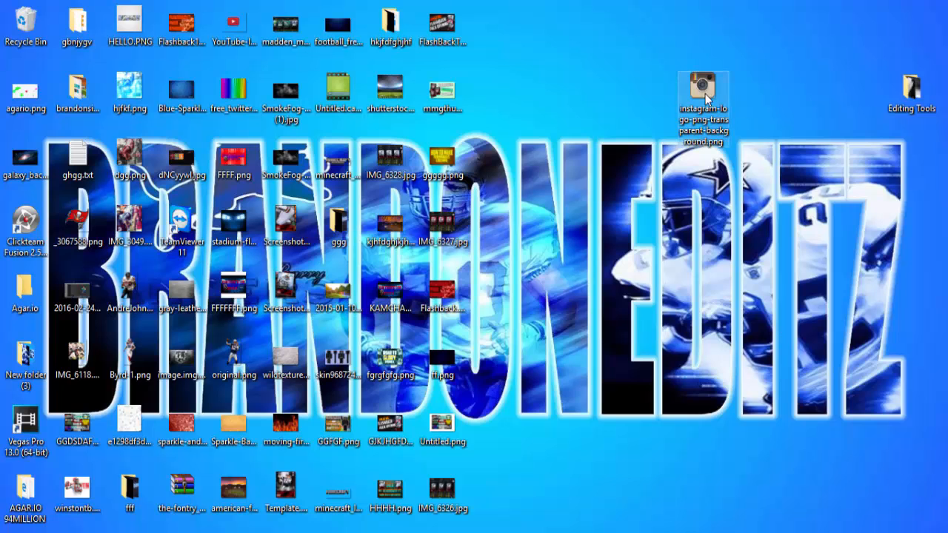
- Add the Instagram logo PNG from the desktop as a new layer and scale it down to 84 × 94 px
{"action": "left_click_drag", "start_coordinate": [705, 90], "coordinate": [590, 359]}
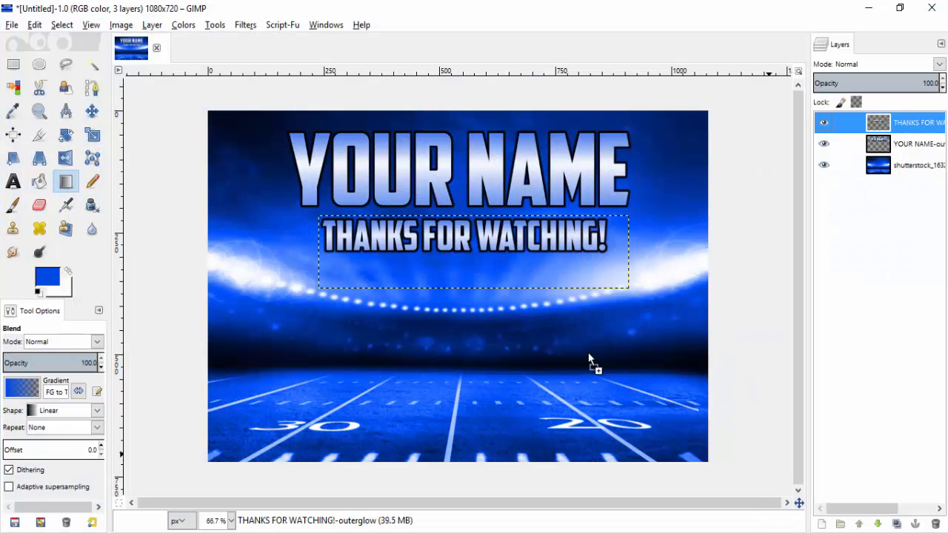
{"action": "left_click_drag", "start_coordinate": [356, 321], "coordinate": [355, 320]}
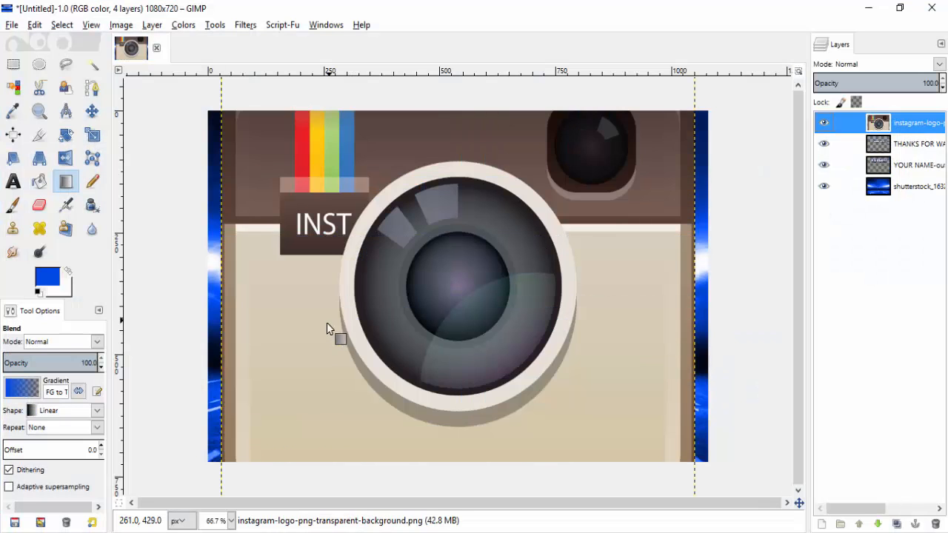
{"action": "left_click", "coordinate": [92, 134]}
{"action": "left_click", "coordinate": [264, 127]}
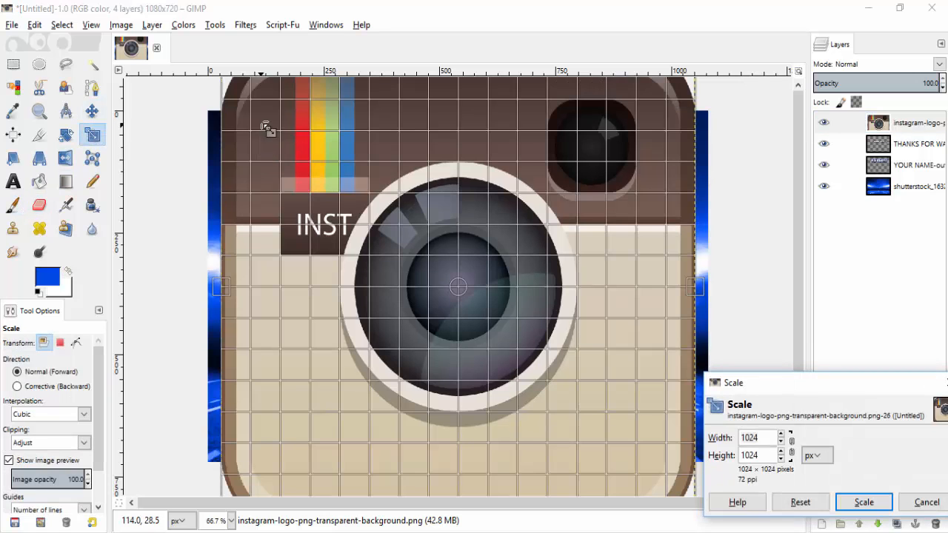
{"action": "left_click_drag", "start_coordinate": [422, 274], "coordinate": [525, 329]}
{"action": "left_click_drag", "start_coordinate": [628, 447], "coordinate": [456, 209]}
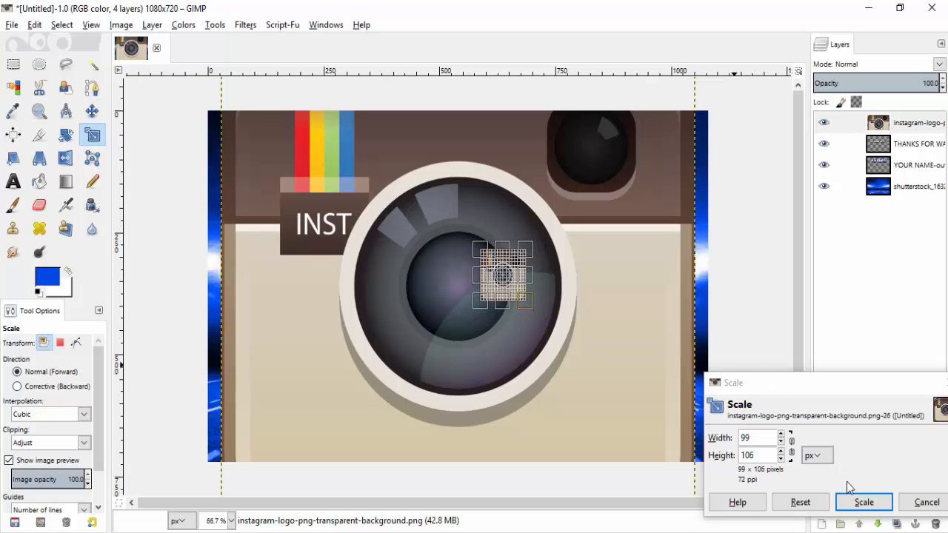
{"action": "left_click", "coordinate": [859, 504]}
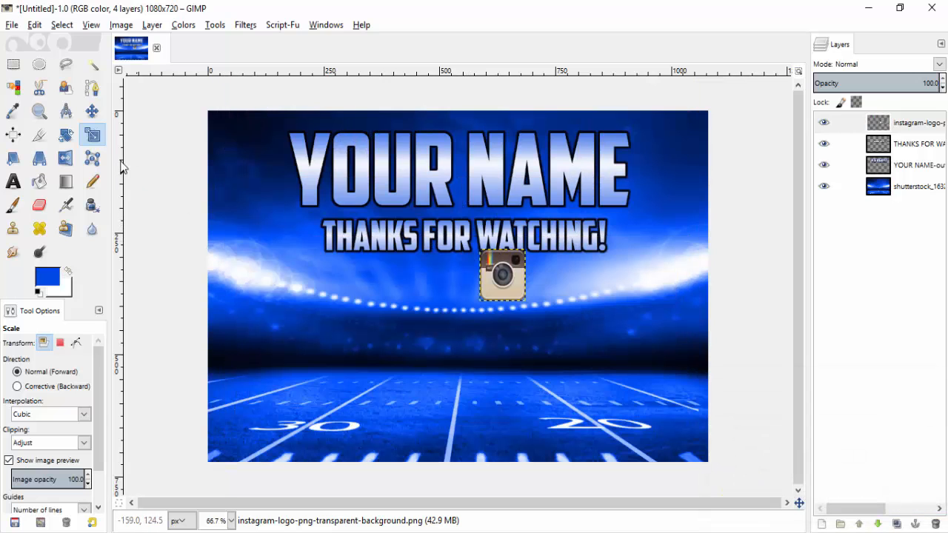
{"action": "left_click", "coordinate": [502, 274]}
{"action": "left_click_drag", "start_coordinate": [538, 317], "coordinate": [531, 310]}
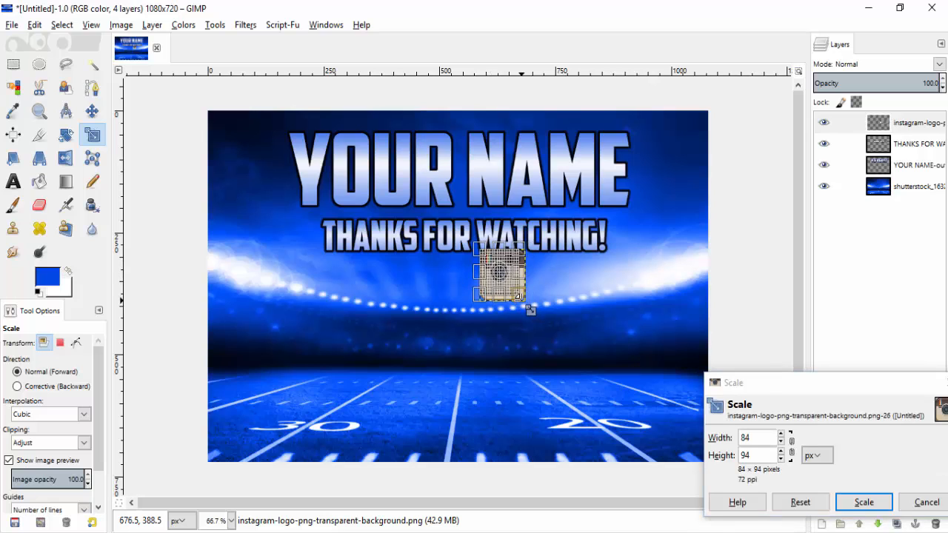
{"action": "left_click", "coordinate": [852, 501]}
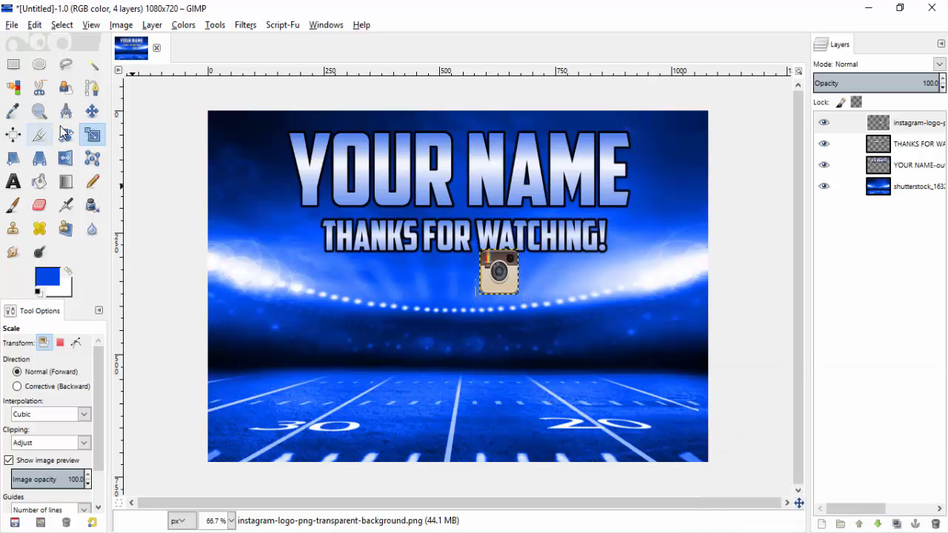
- Move the Instagram logo to the dark area on the image's left side, just above the field's 30 marking
{"action": "key", "text": "m"}
{"action": "left_click_drag", "start_coordinate": [495, 277], "coordinate": [290, 339]}
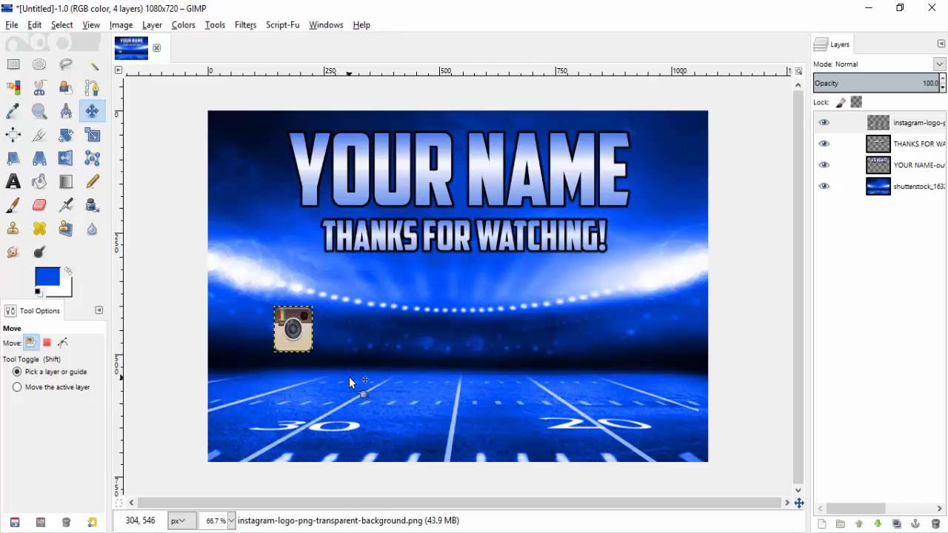
{"action": "left_click_drag", "start_coordinate": [312, 339], "coordinate": [313, 351]}
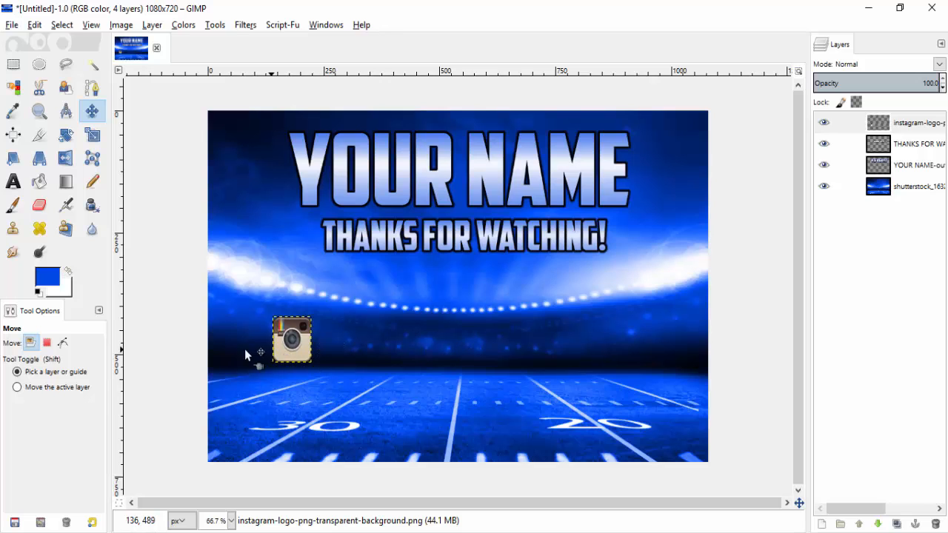
- Colorize the Instagram logo blue with hue 219 and saturation 100
{"action": "left_click", "coordinate": [183, 24]}
{"action": "left_click", "coordinate": [197, 76]}
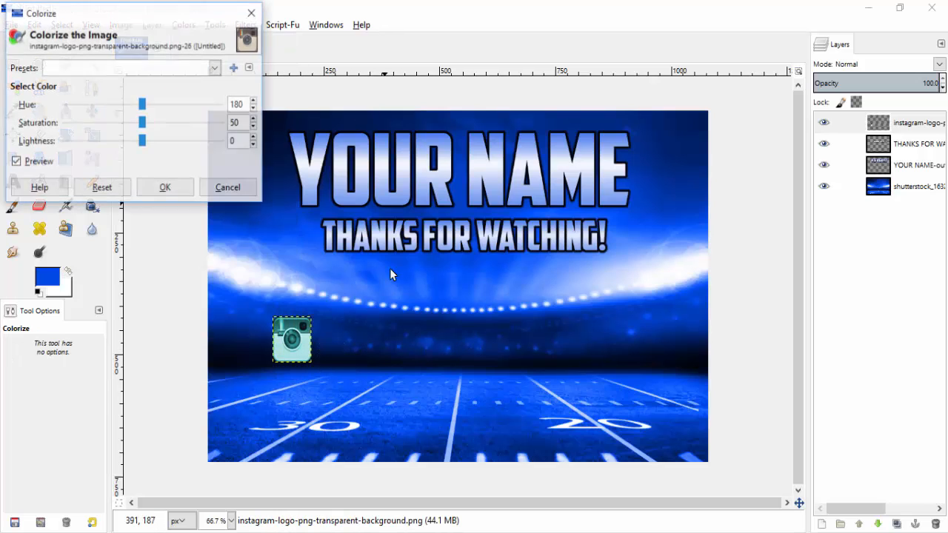
{"action": "left_click_drag", "start_coordinate": [144, 108], "coordinate": [236, 133]}
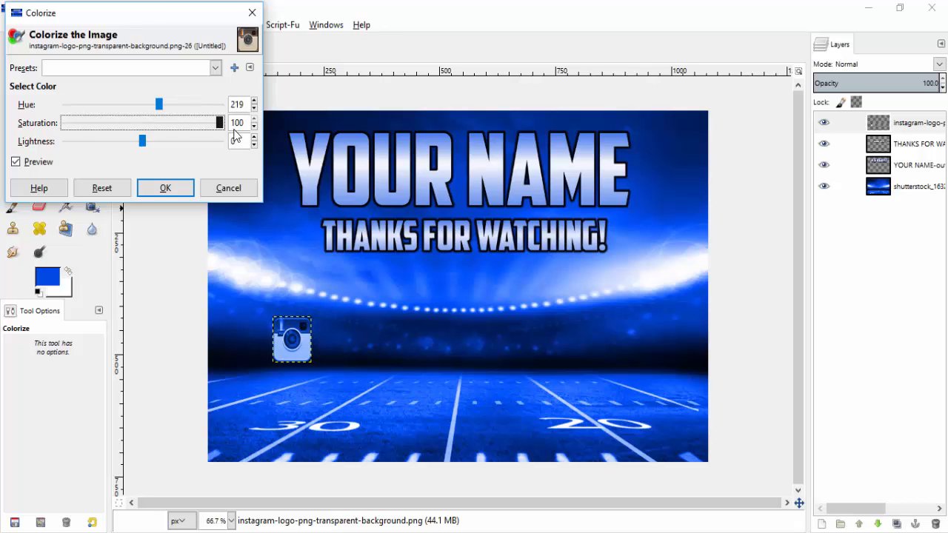
{"action": "left_click", "coordinate": [184, 189]}
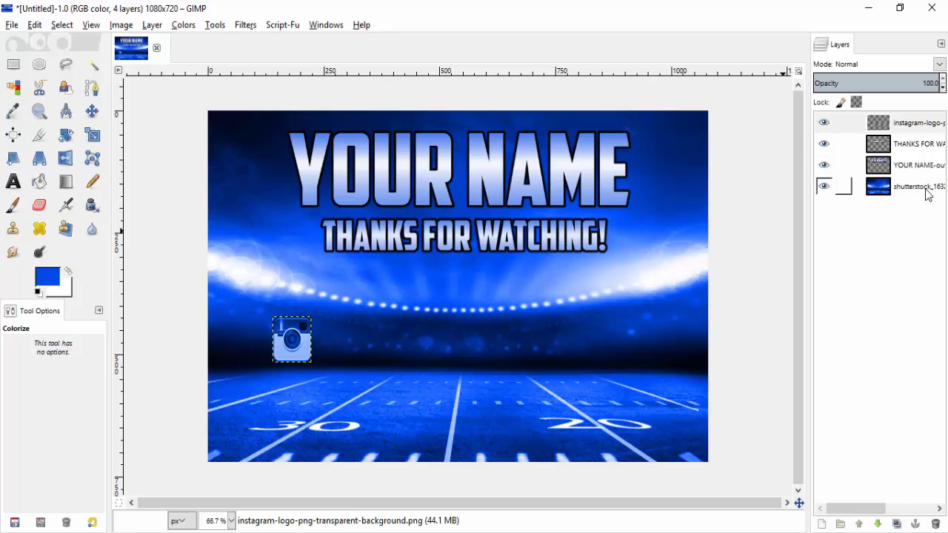
- Try the Screen blend mode on the Instagram logo layer and set it to Overlay
{"action": "left_click", "coordinate": [939, 64]}
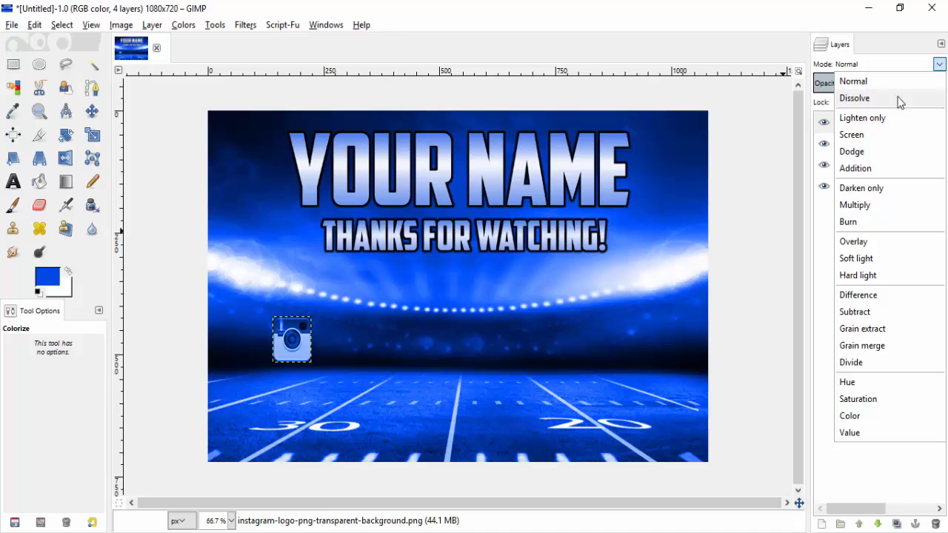
{"action": "left_click", "coordinate": [894, 135]}
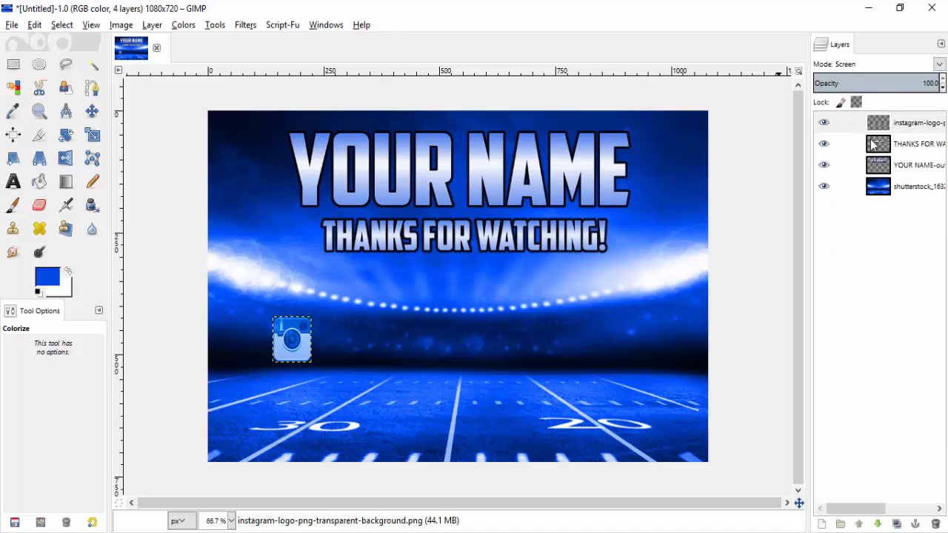
{"action": "left_click", "coordinate": [942, 66]}
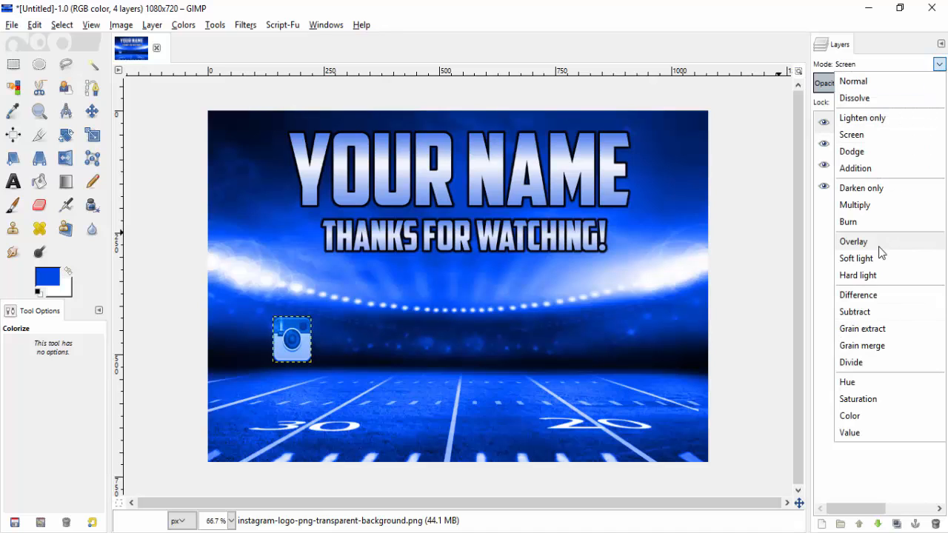
{"action": "left_click", "coordinate": [853, 242]}
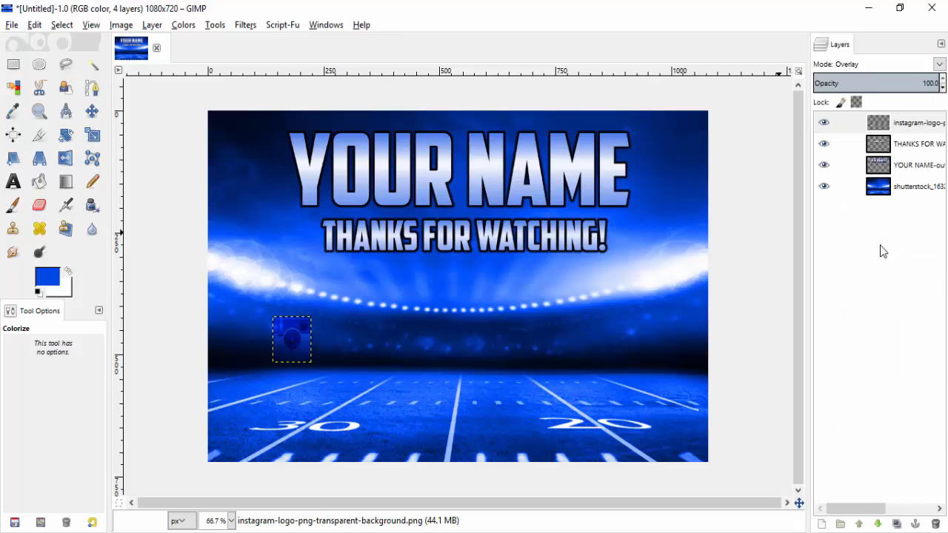
- Set the blend mode of the THANKS FOR WATCHING! layer to Overlay
{"action": "left_click", "coordinate": [879, 191]}
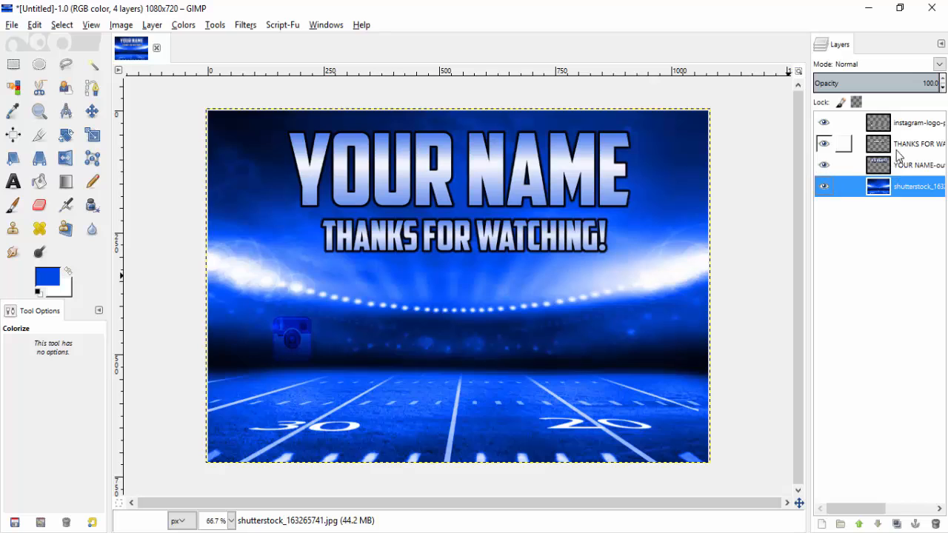
{"action": "left_click", "coordinate": [906, 131]}
{"action": "left_click", "coordinate": [906, 144]}
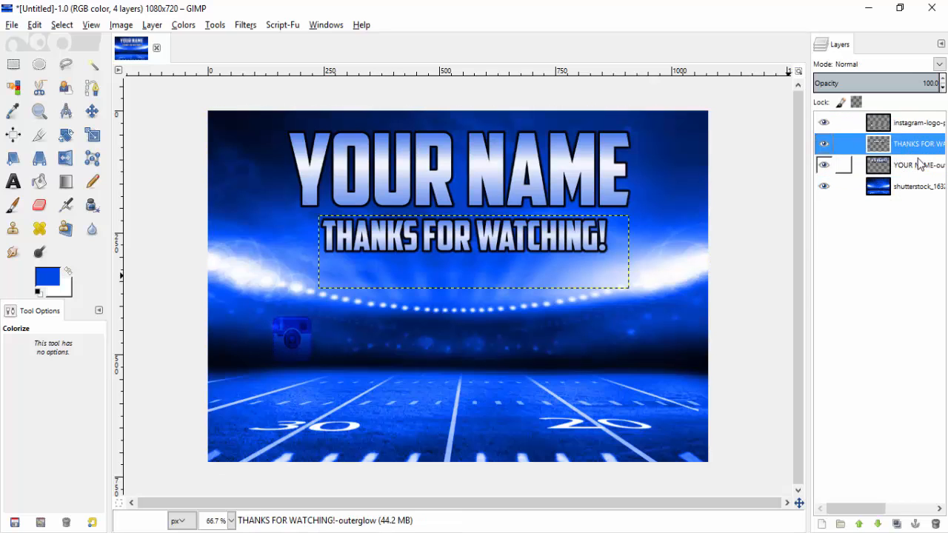
{"action": "left_click", "coordinate": [936, 65]}
{"action": "left_click", "coordinate": [856, 241]}
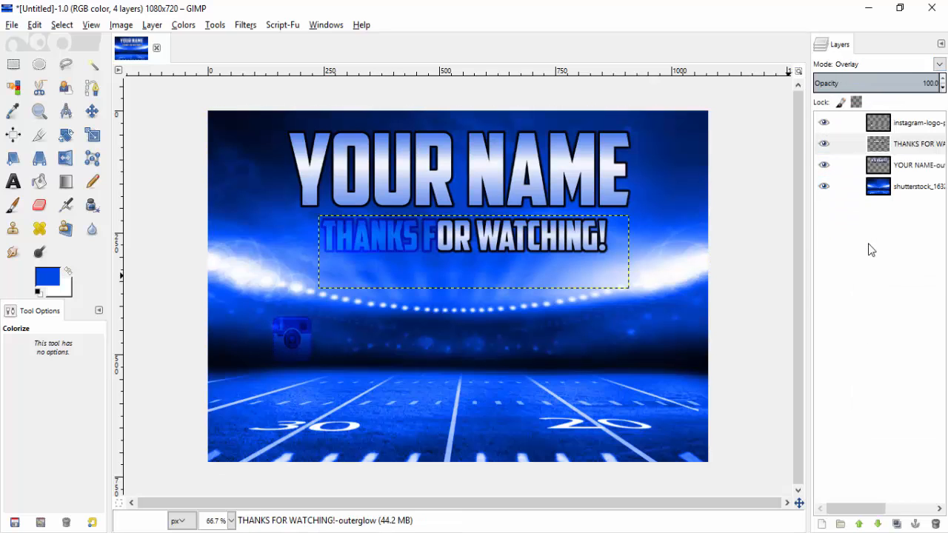
{"action": "left_click", "coordinate": [941, 65]}
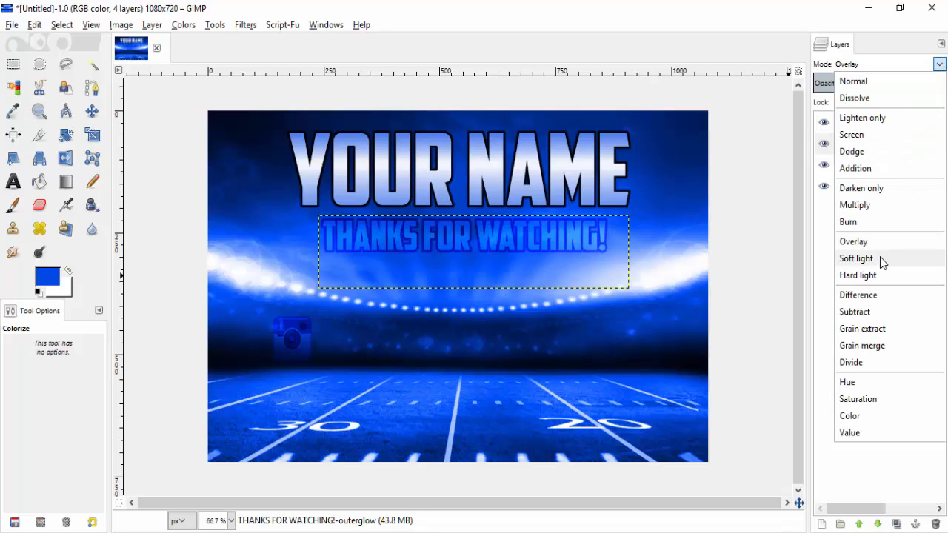
{"action": "left_click", "coordinate": [936, 66]}
- Set the blend mode of the YOUR NAME layer to Overlay
{"action": "left_click", "coordinate": [905, 165]}
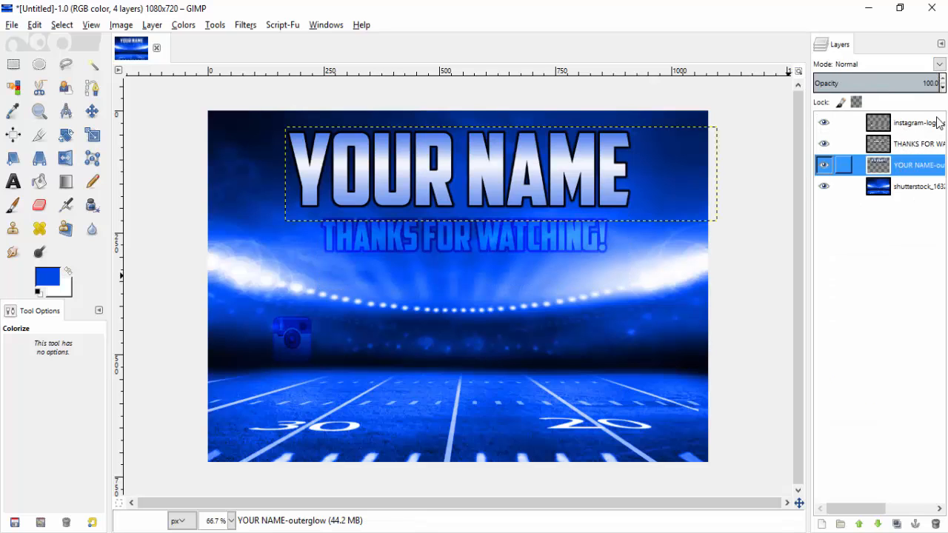
{"action": "left_click", "coordinate": [939, 65]}
{"action": "left_click", "coordinate": [855, 242]}
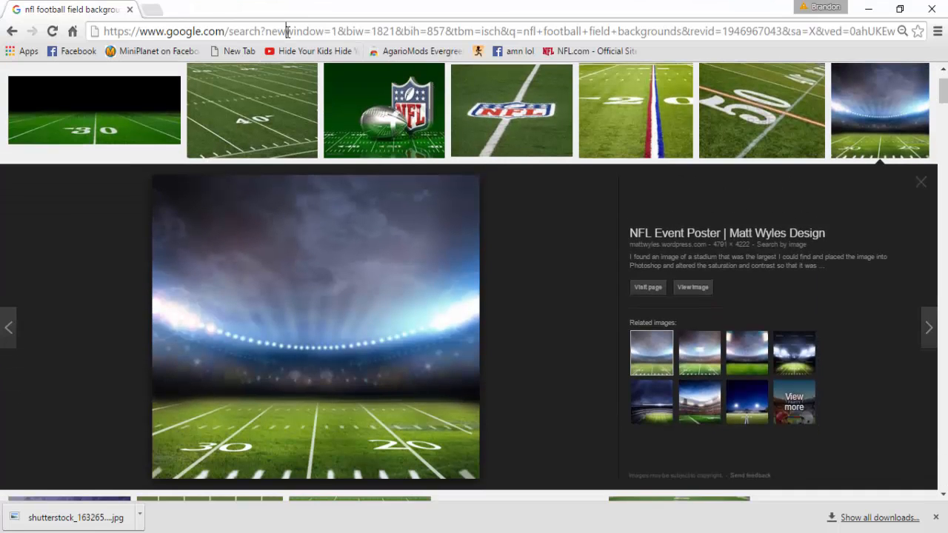
- Switch to Chrome, search Google Images for "facebook transparent logo" and open the glossy blue rounded-square Facebook logo from stackoverflow.com
{"action": "left_click", "coordinate": [287, 31]}
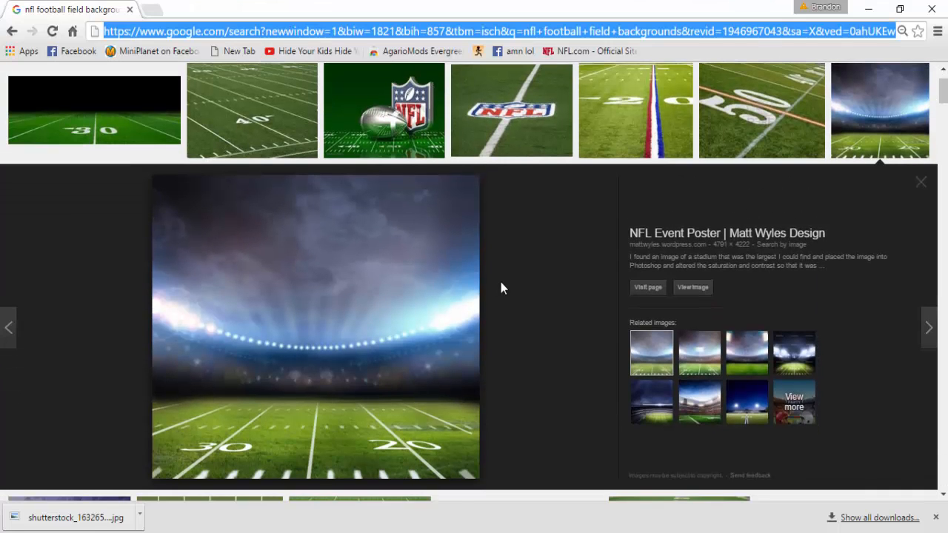
{"action": "scroll", "coordinate": [501, 282], "scroll_direction": "up", "scroll_amount": 2}
{"action": "left_click", "coordinate": [273, 83]}
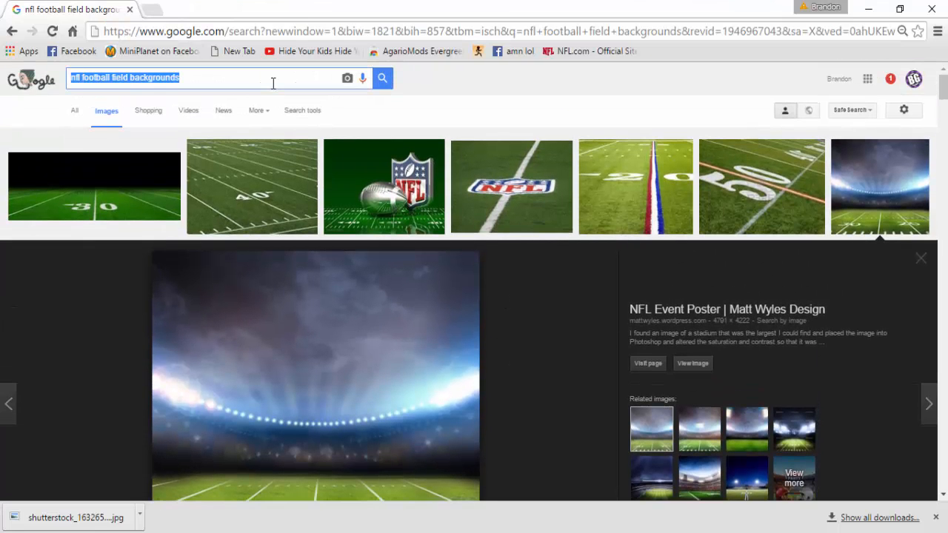
{"action": "type", "text": "FACEBOOK TRANSPA"}
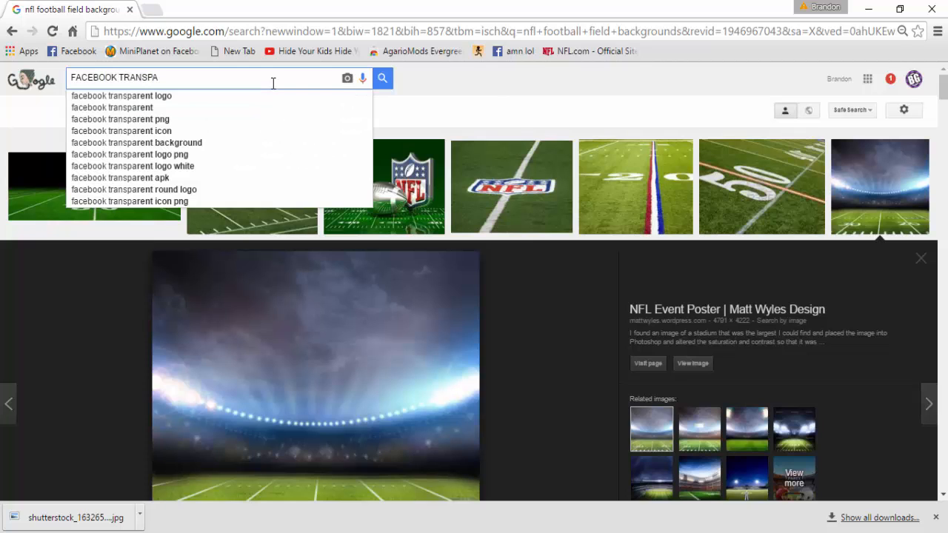
{"action": "key", "text": "Down"}
{"action": "key", "text": "Return"}
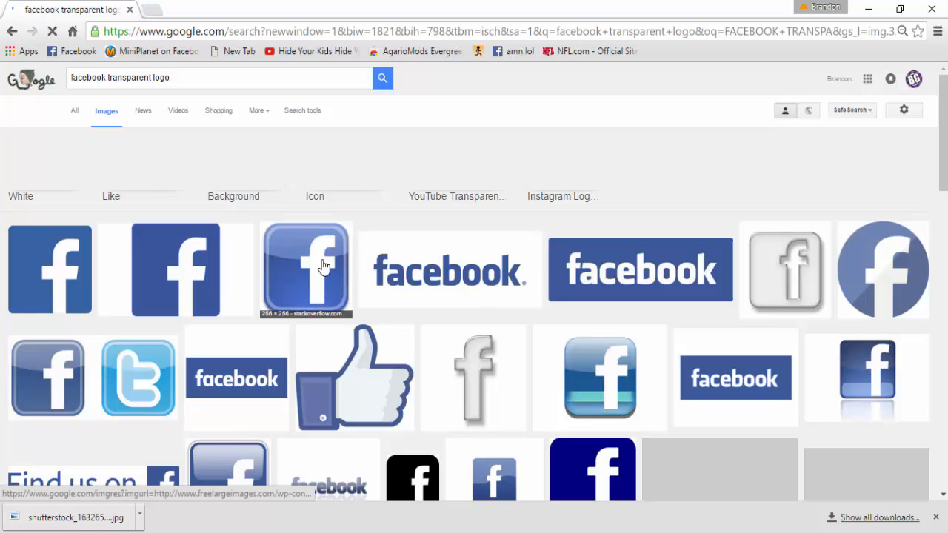
{"action": "left_click", "coordinate": [309, 289]}
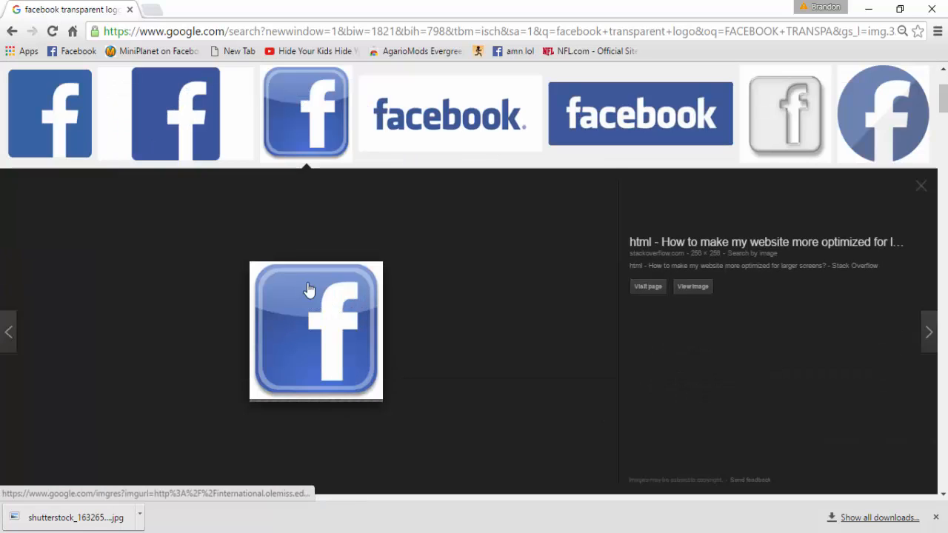
- Open the dark blue rounded-square Facebook logo with a transparent background from auburnserves.com and save it to the Desktop as facebook-logo.png
{"action": "left_click", "coordinate": [187, 125]}
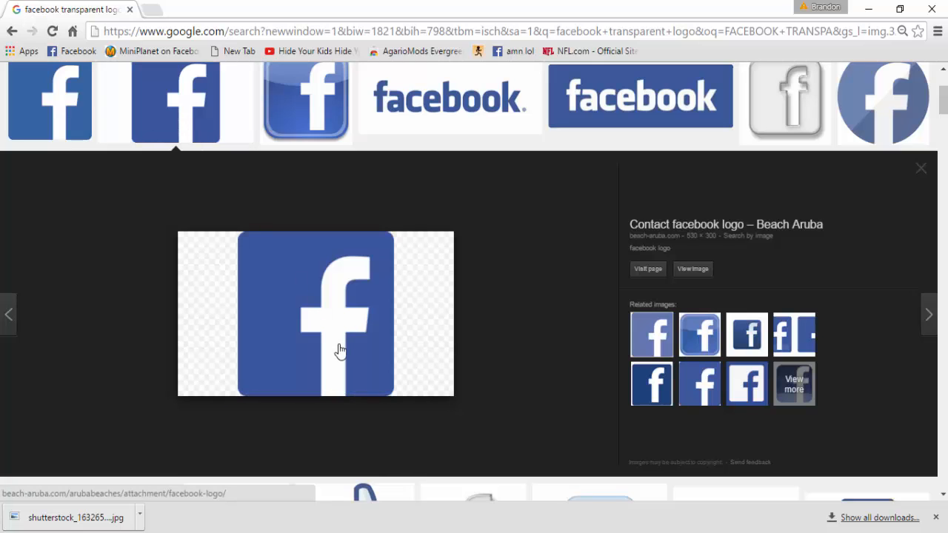
{"action": "right_click", "coordinate": [339, 350]}
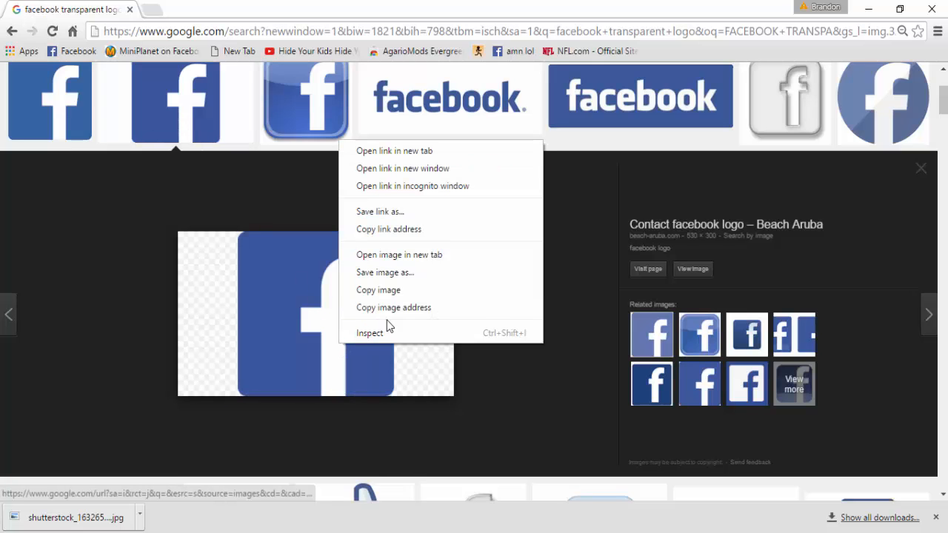
{"action": "left_click", "coordinate": [701, 334]}
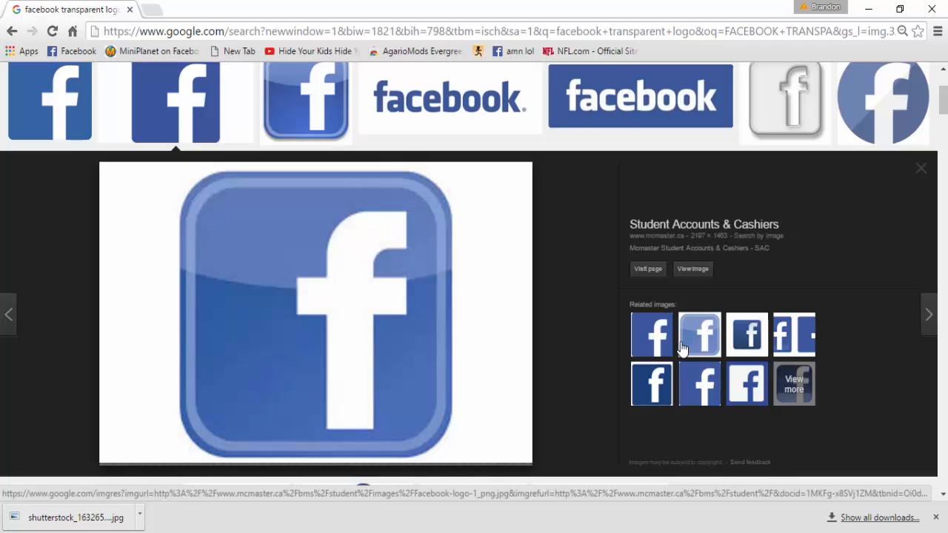
{"action": "left_click", "coordinate": [745, 335]}
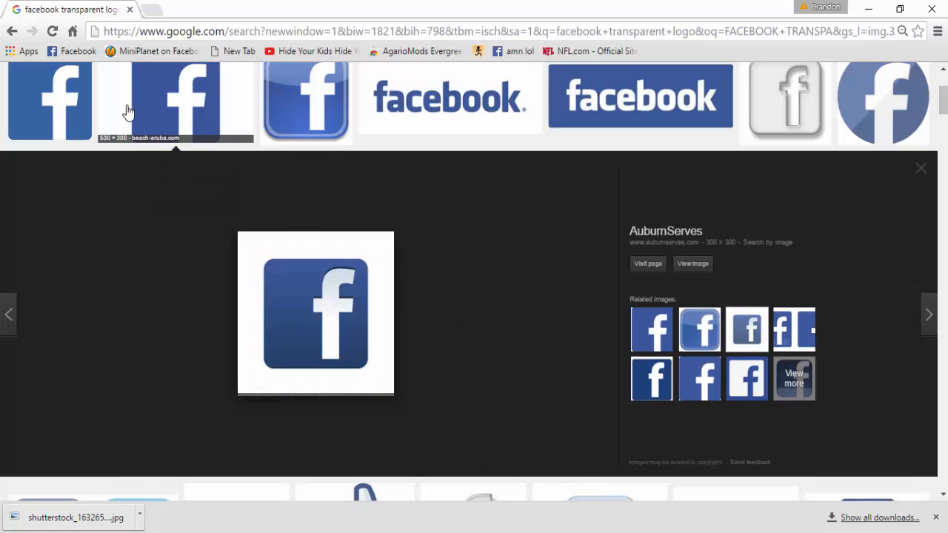
{"action": "left_click", "coordinate": [68, 95]}
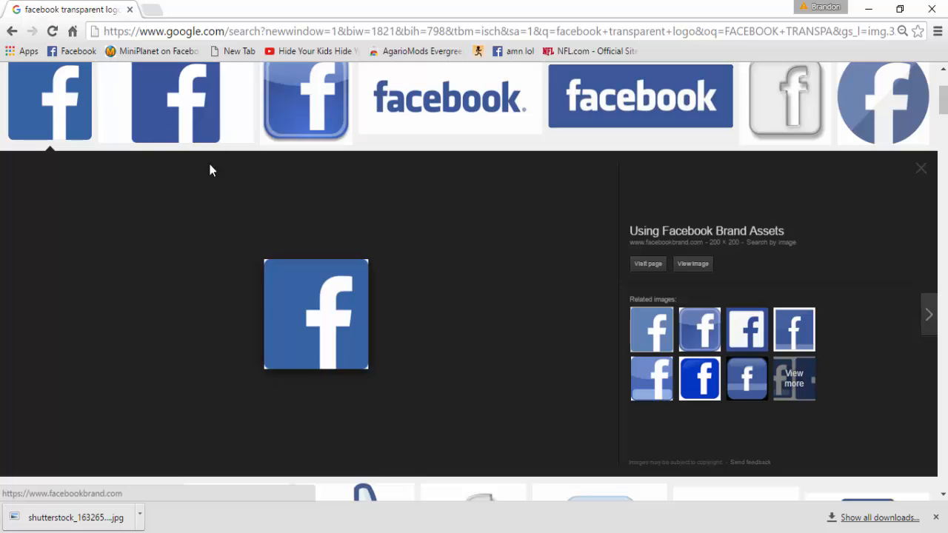
{"action": "left_click", "coordinate": [231, 101]}
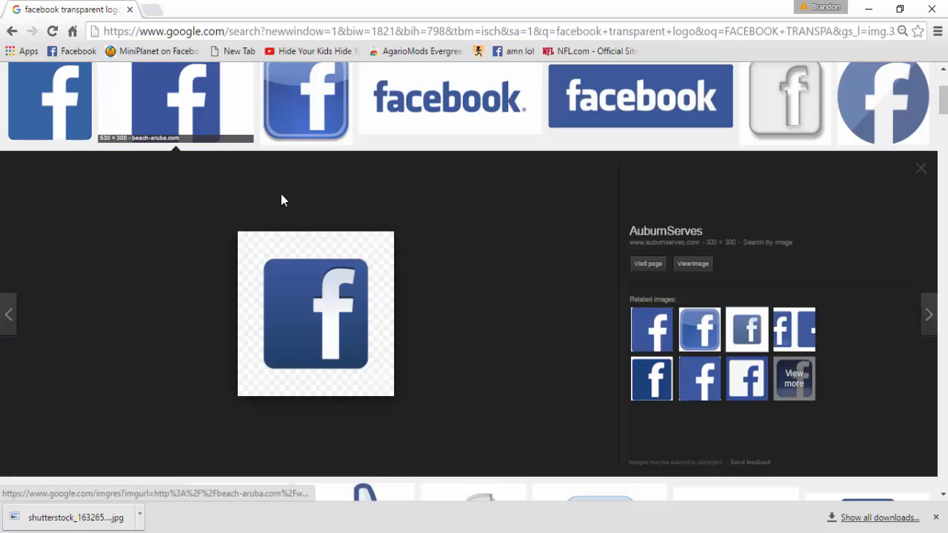
{"action": "right_click", "coordinate": [338, 305]}
{"action": "left_click", "coordinate": [409, 433]}
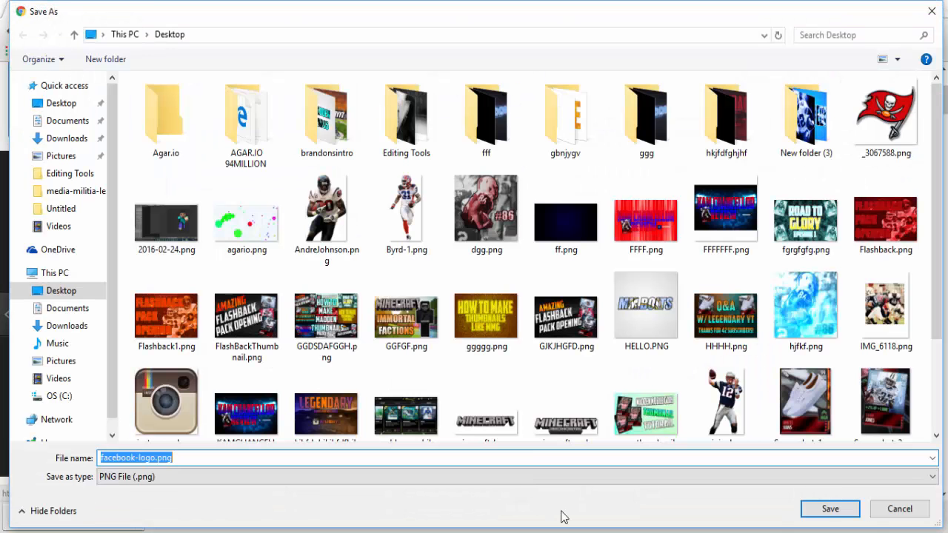
{"action": "left_click", "coordinate": [815, 508]}
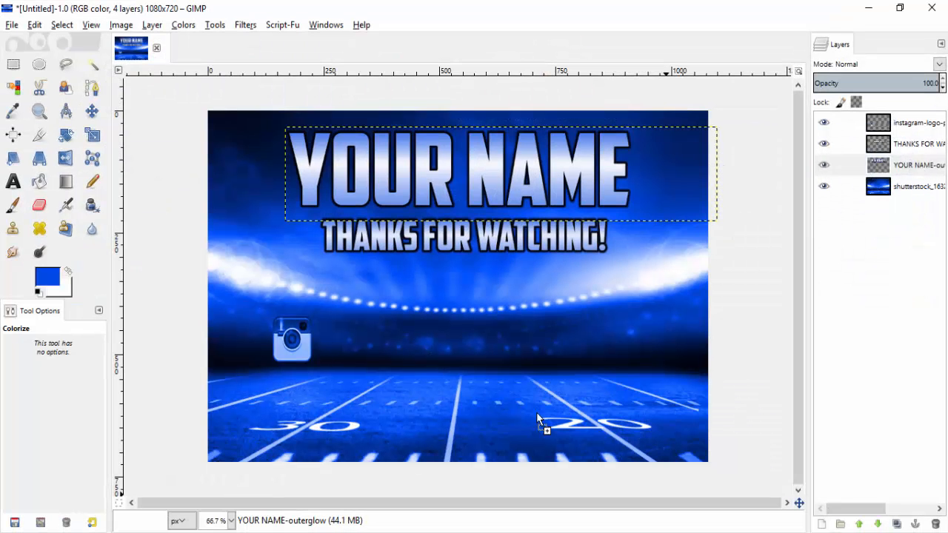
- Switch to GIMP, add facebook-logo.png to the graphic as a layer and scale it to 129 × 135 px
{"action": "left_click_drag", "start_coordinate": [536, 411], "coordinate": [487, 354]}
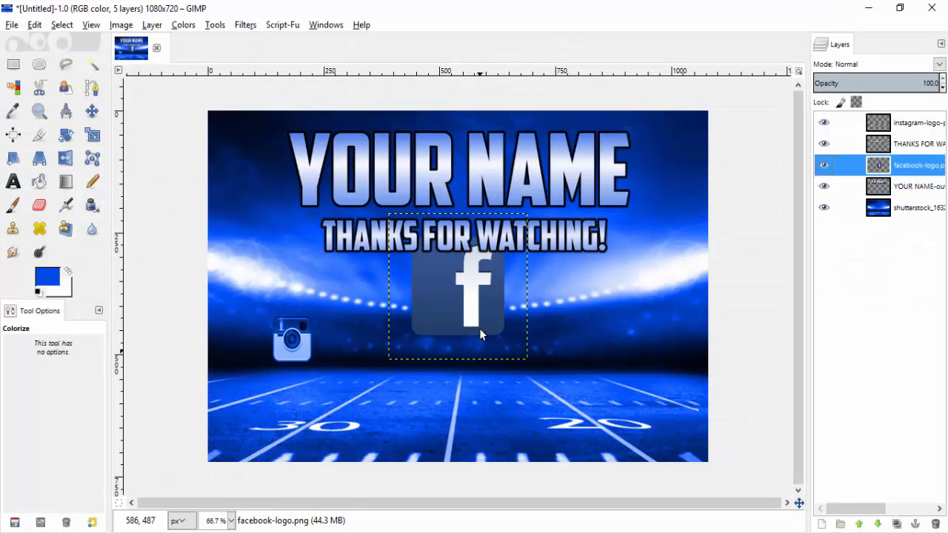
{"action": "left_click", "coordinate": [92, 134]}
{"action": "left_click", "coordinate": [446, 297]}
{"action": "left_click_drag", "start_coordinate": [423, 253], "coordinate": [509, 341]}
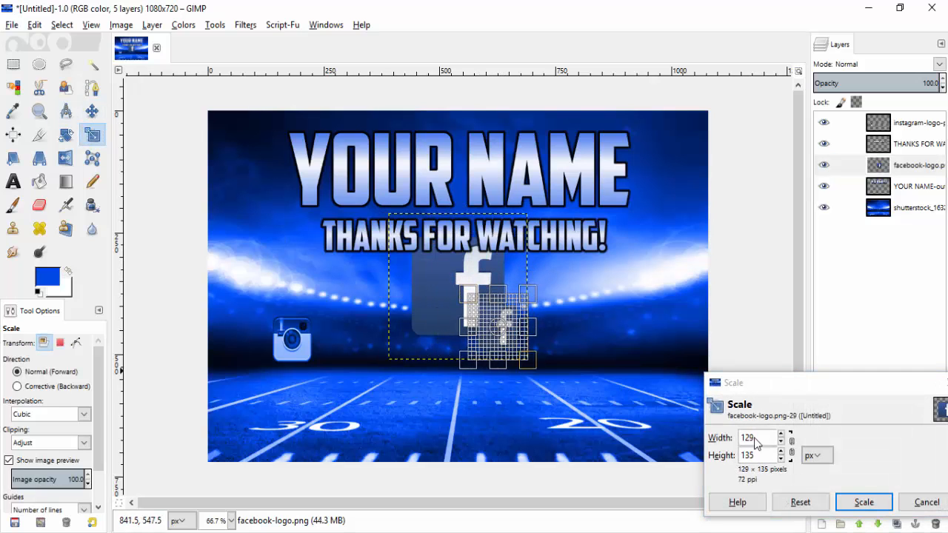
{"action": "left_click", "coordinate": [864, 503]}
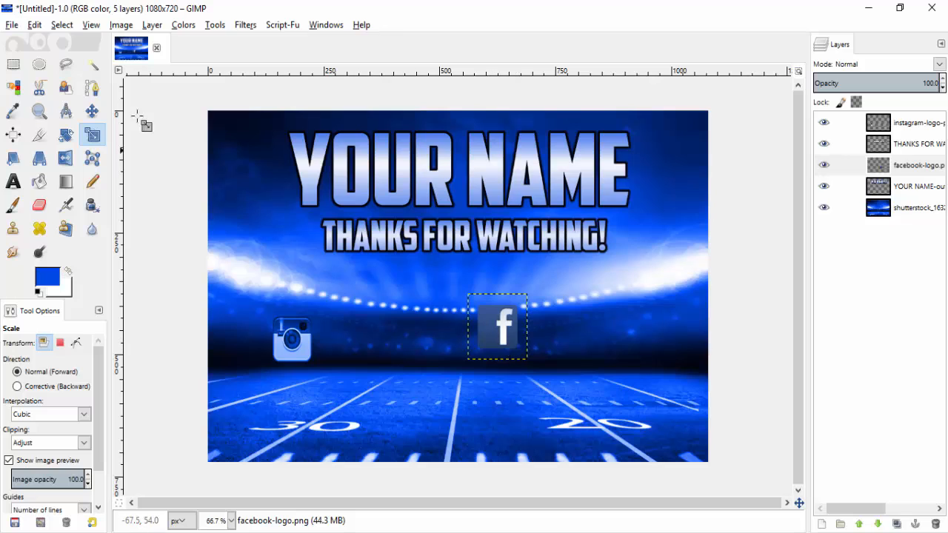
- Move the Facebook logo slightly down and to the right, level with the Instagram logo
{"action": "left_click", "coordinate": [92, 110]}
{"action": "mouse_move", "coordinate": [505, 323]}
{"action": "left_mouse_down"}
{"action": "mouse_move", "coordinate": [529, 329]}
{"action": "mouse_move", "coordinate": [489, 328]}
{"action": "mouse_move", "coordinate": [513, 335]}
{"action": "left_mouse_up"}
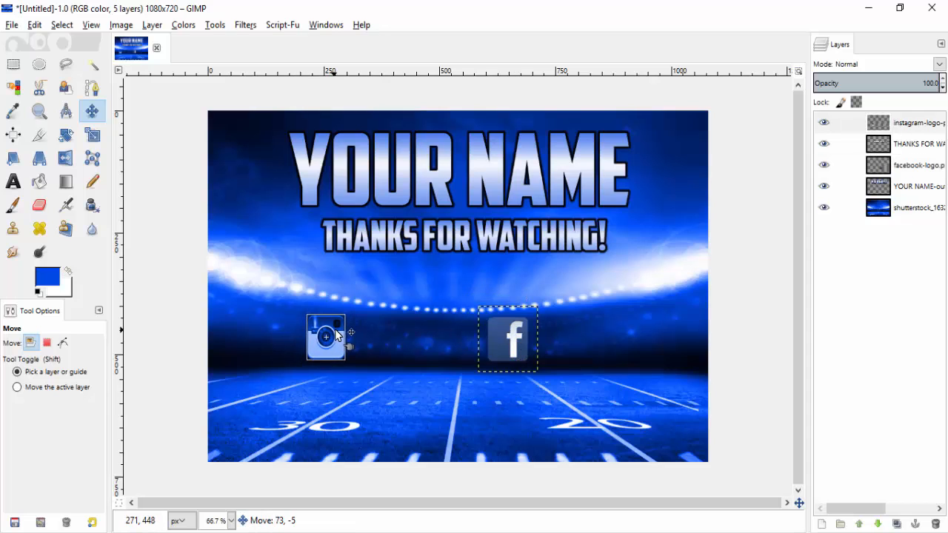
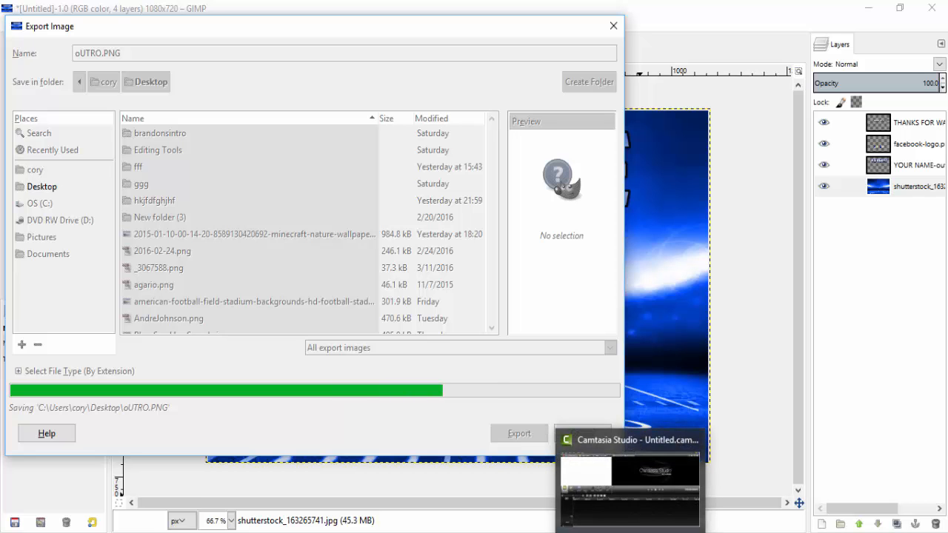
- Switch to Camtasia Studio, import oUTRO.PNG and place it at the start of Track 1
{"action": "left_click", "coordinate": [619, 522]}
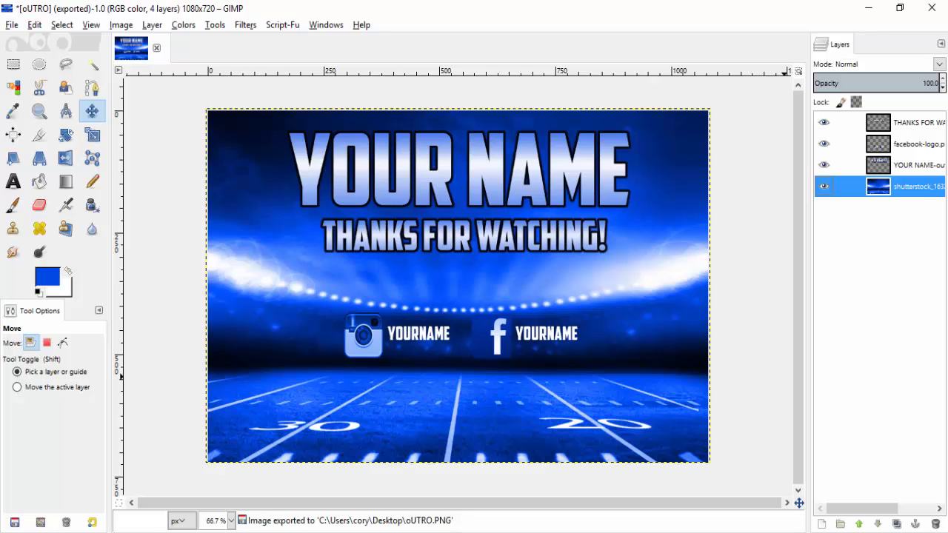
{"action": "left_click", "coordinate": [489, 532]}
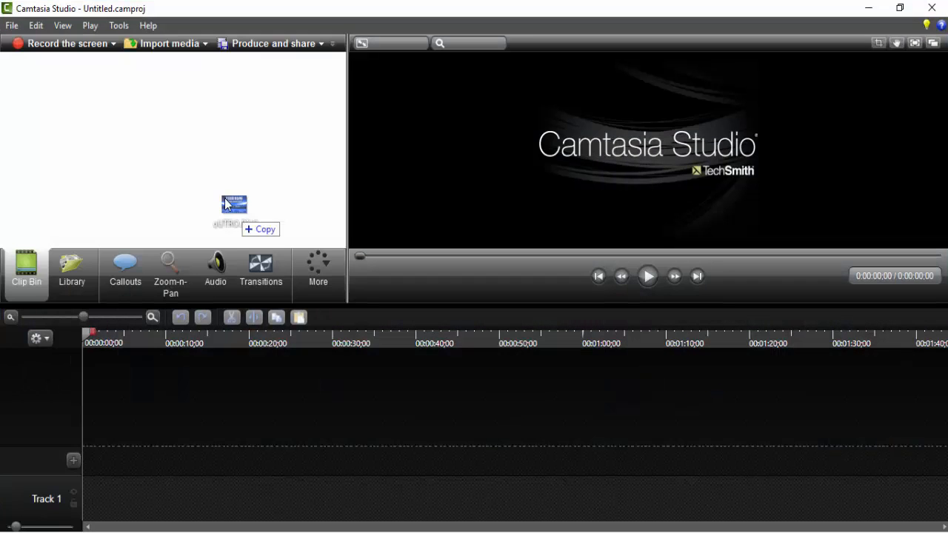
{"action": "left_click_drag", "start_coordinate": [241, 213], "coordinate": [170, 178]}
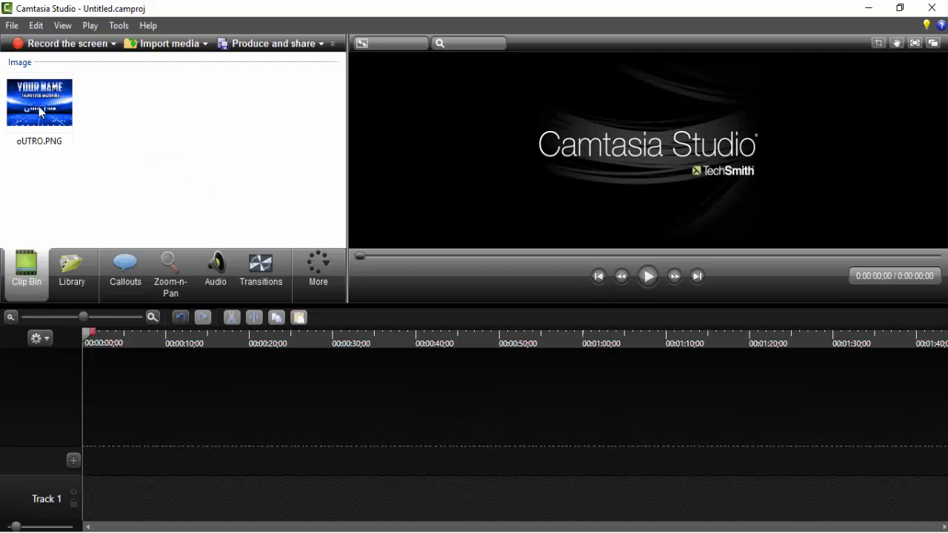
{"action": "left_click_drag", "start_coordinate": [41, 111], "coordinate": [97, 492]}
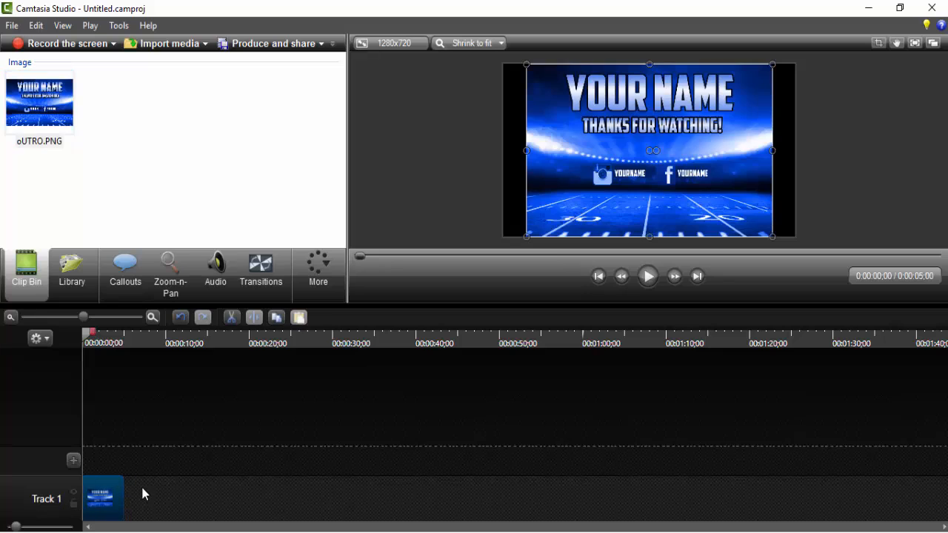
- Extend the oUTRO.PNG clip to 15 seconds and add a second track to the timeline
{"action": "left_click_drag", "start_coordinate": [122, 499], "coordinate": [207, 494]}
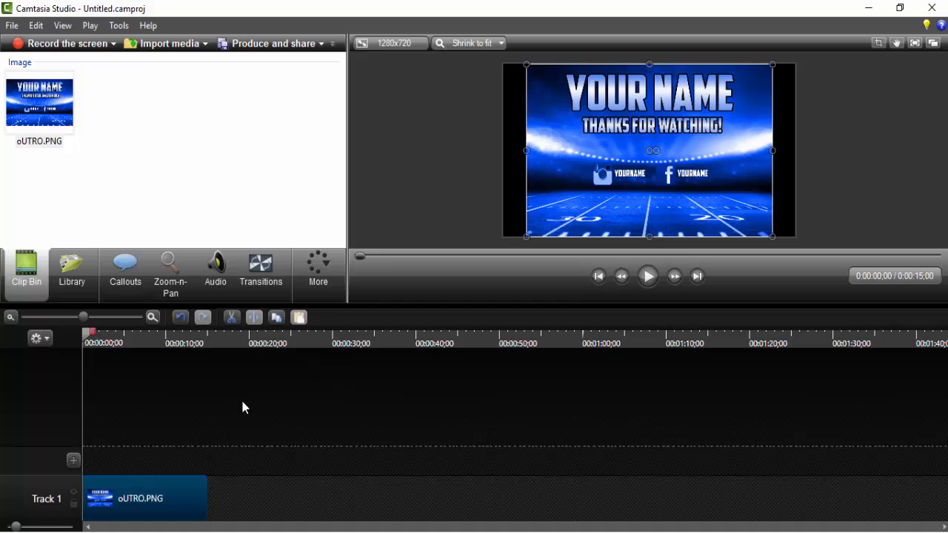
{"action": "left_click", "coordinate": [152, 320]}
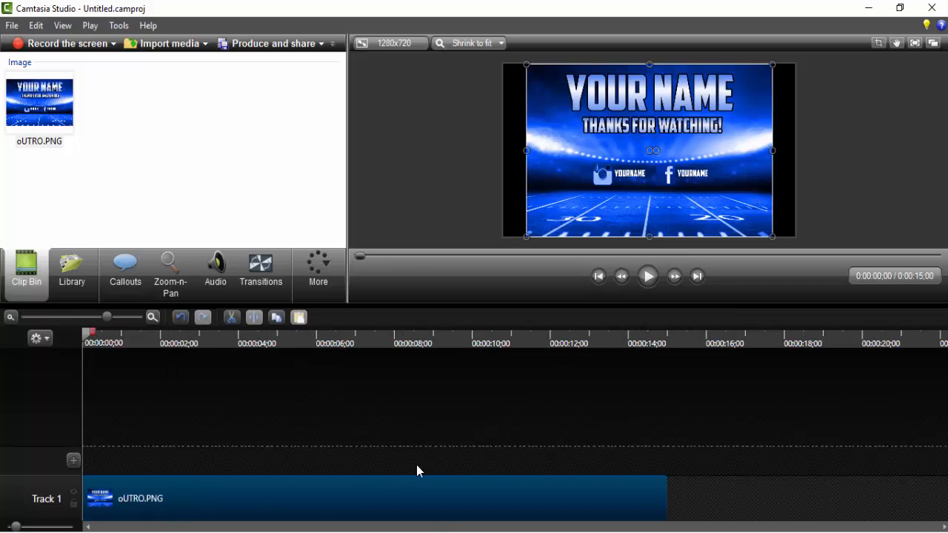
{"action": "left_click", "coordinate": [141, 464]}
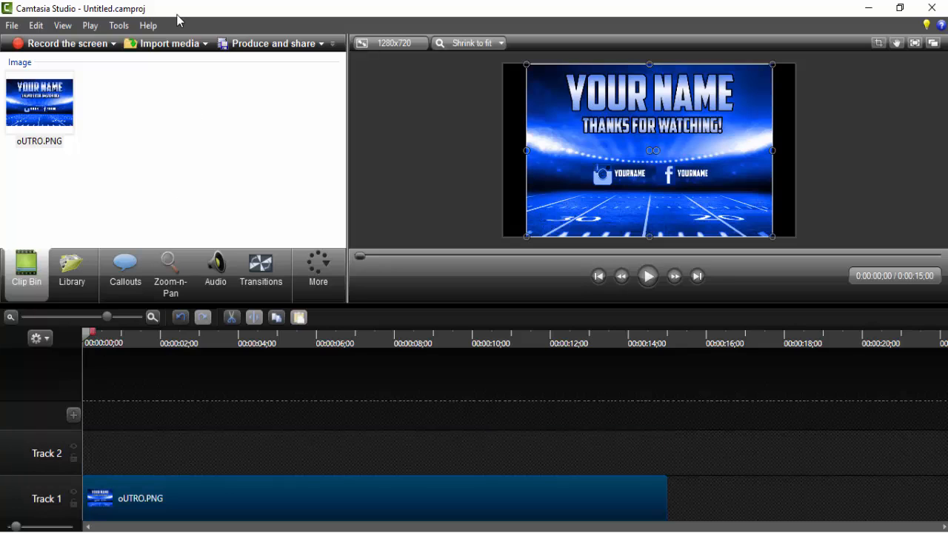
- Import the MP3 "The Best Beat Drops, Vine Songs, Popular Songs & Some Awesome Sport Drops 2015" from the Downloads folder
{"action": "left_click", "coordinate": [184, 47]}
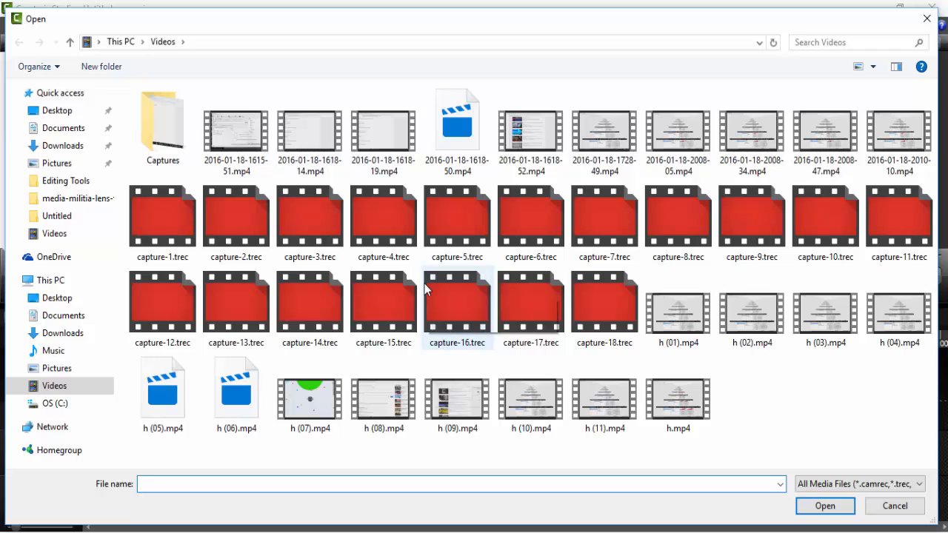
{"action": "left_click", "coordinate": [74, 299]}
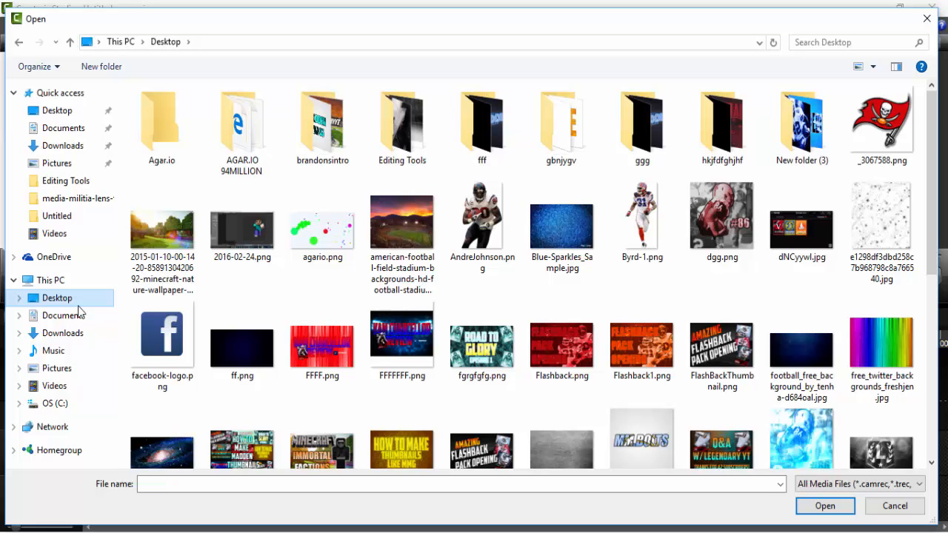
{"action": "scroll", "coordinate": [504, 340], "scroll_direction": "down", "scroll_amount": 3}
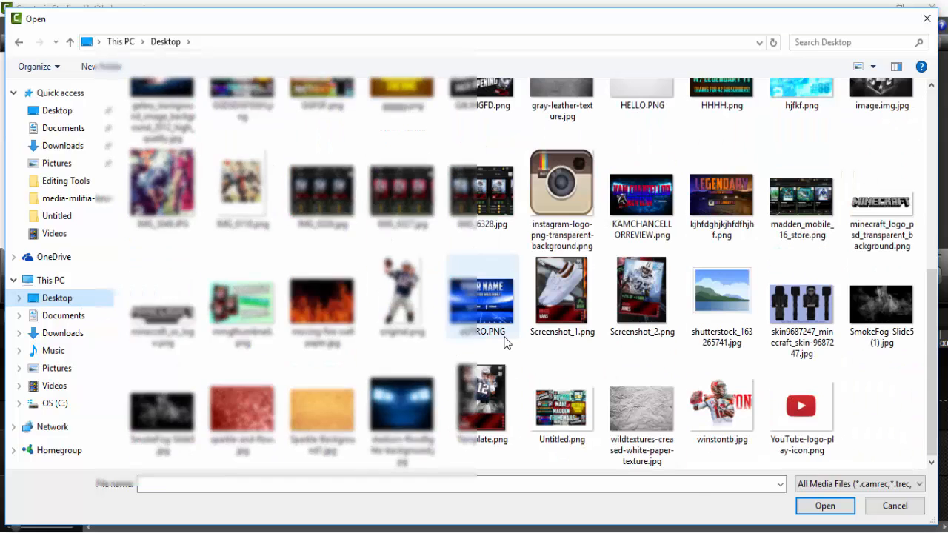
{"action": "scroll", "coordinate": [505, 342], "scroll_direction": "down", "scroll_amount": 2}
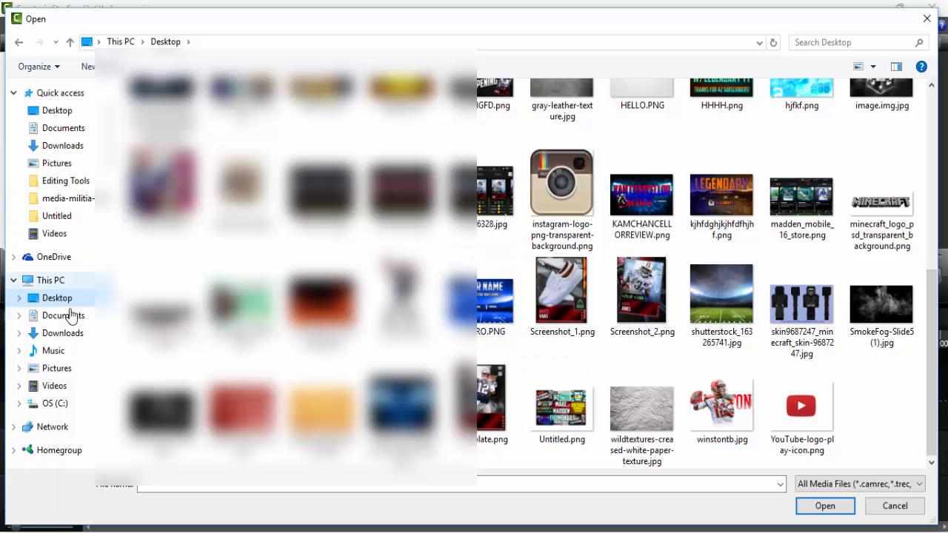
{"action": "left_click", "coordinate": [63, 334]}
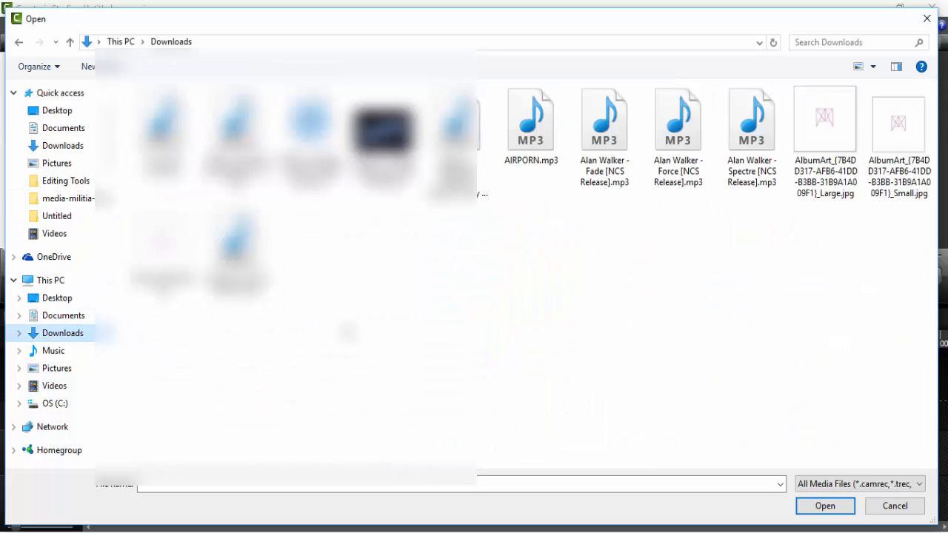
{"action": "scroll", "coordinate": [489, 334], "scroll_direction": "down", "scroll_amount": 2}
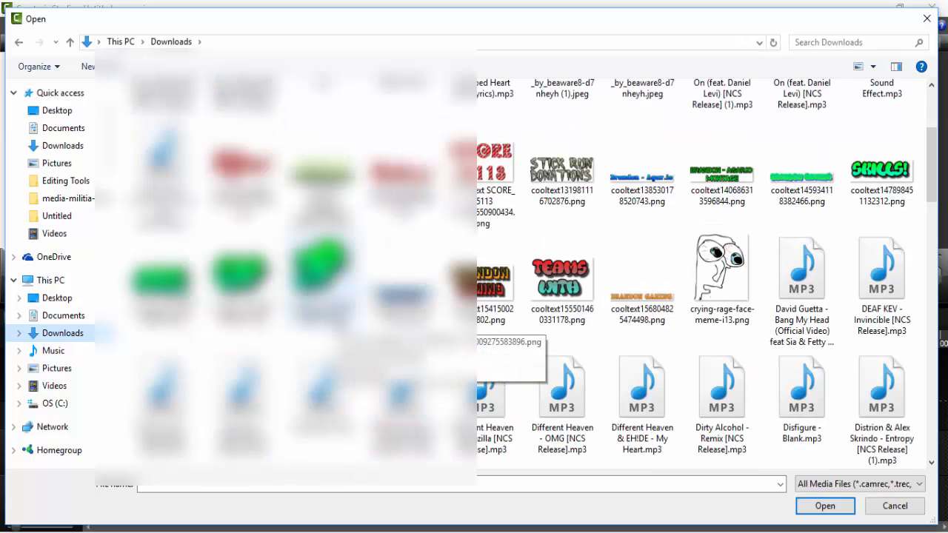
{"action": "scroll", "coordinate": [489, 330], "scroll_direction": "down", "scroll_amount": 2}
{"action": "scroll", "coordinate": [489, 330], "scroll_direction": "down", "scroll_amount": 2}
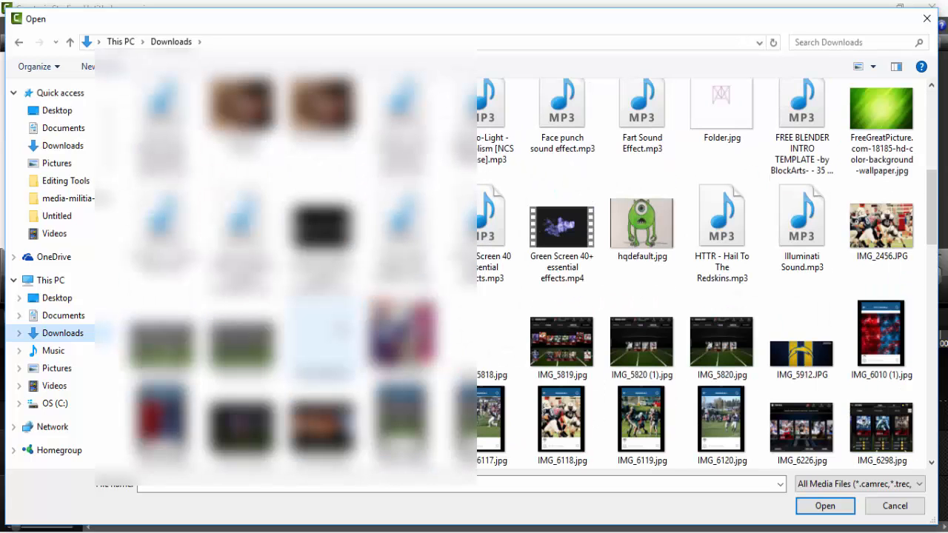
{"action": "scroll", "coordinate": [548, 311], "scroll_direction": "up", "scroll_amount": 1}
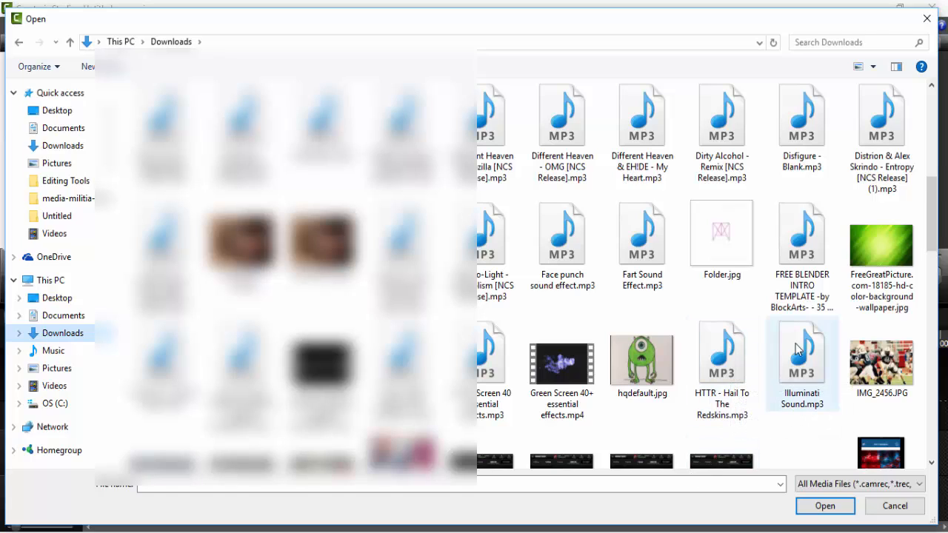
{"action": "scroll", "coordinate": [651, 395], "scroll_direction": "down", "scroll_amount": 2}
{"action": "scroll", "coordinate": [651, 395], "scroll_direction": "down", "scroll_amount": 8}
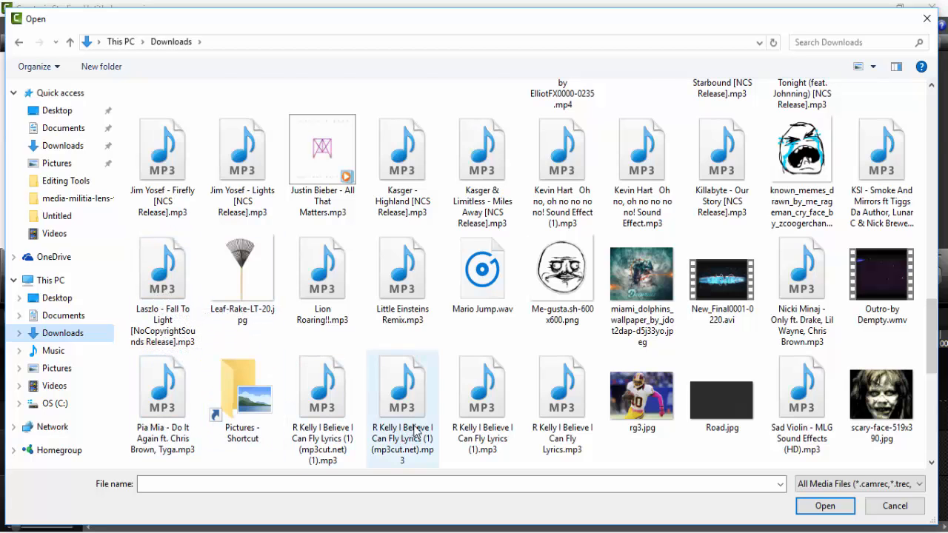
{"action": "scroll", "coordinate": [415, 431], "scroll_direction": "down", "scroll_amount": 5}
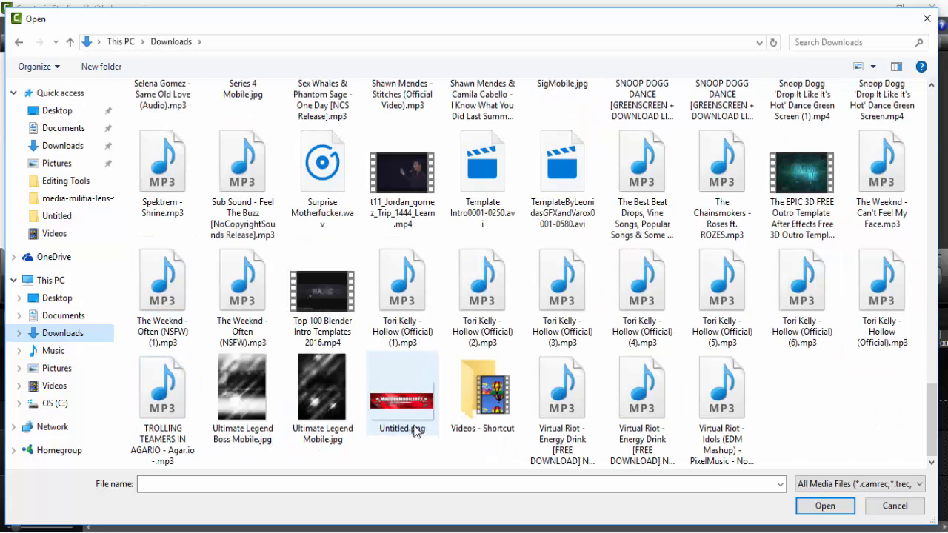
{"action": "double_click", "coordinate": [649, 213]}
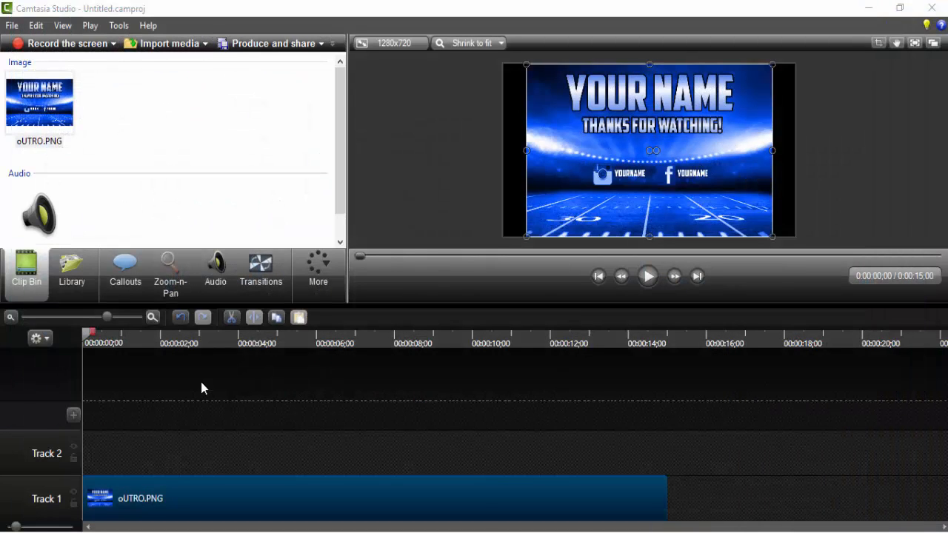
- Place the beat drops MP3 at the start of Track 2 and preview playback past the end of the image clip
{"action": "scroll", "coordinate": [100, 184], "scroll_direction": "down", "scroll_amount": 1}
{"action": "left_click_drag", "start_coordinate": [58, 194], "coordinate": [115, 445]}
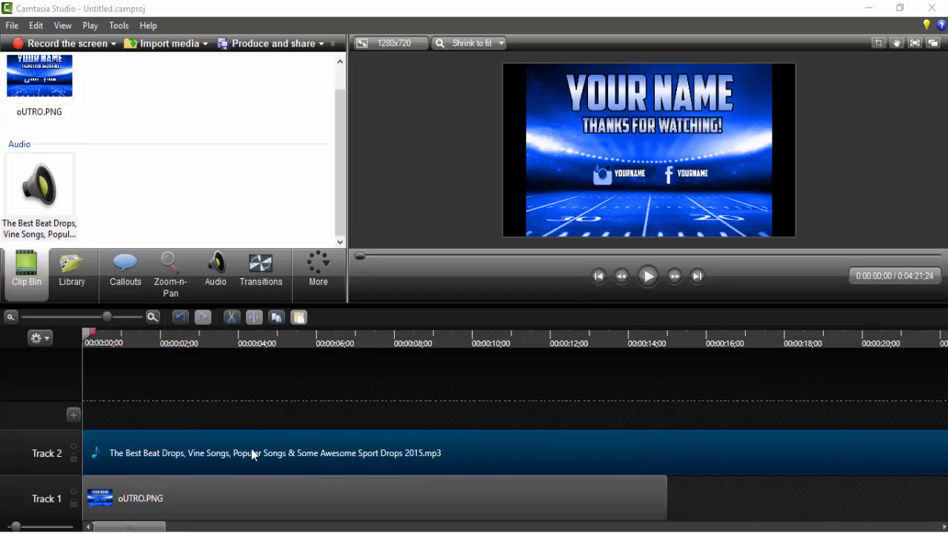
{"action": "left_click", "coordinate": [648, 277]}
{"action": "left_click", "coordinate": [648, 279]}
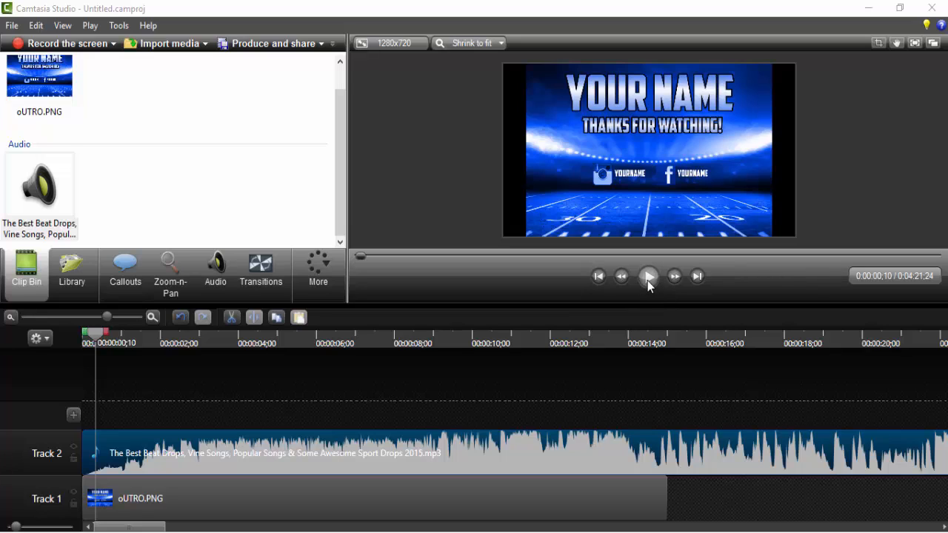
{"action": "left_click", "coordinate": [648, 280]}
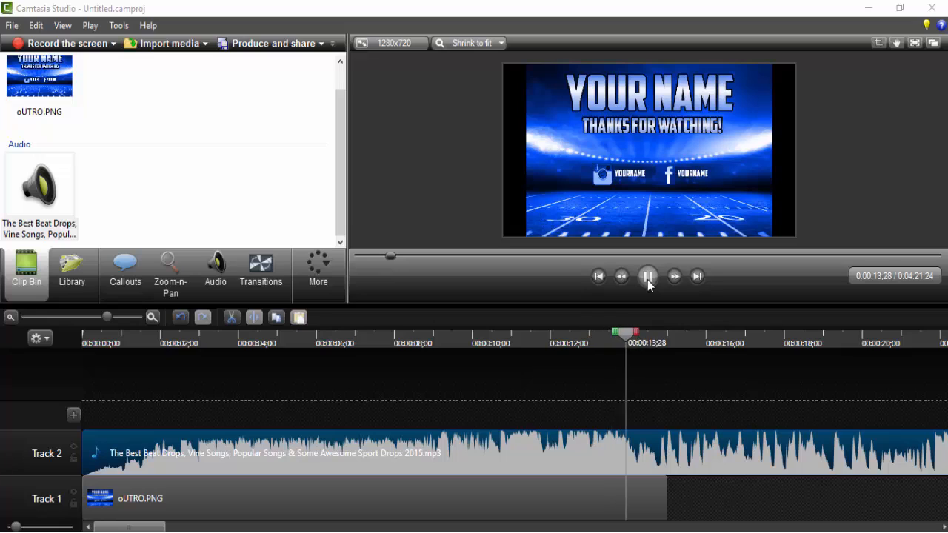
{"action": "left_click", "coordinate": [647, 278]}
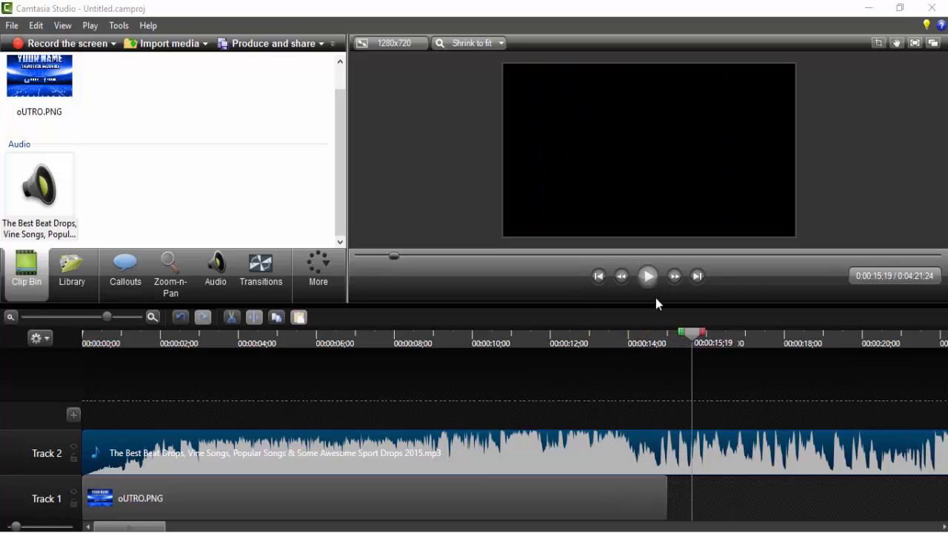
- Split the audio on Track 2 at 0:00:15;00, where the image clip ends, and delete the part after the split
{"action": "left_click_drag", "start_coordinate": [694, 335], "coordinate": [669, 345]}
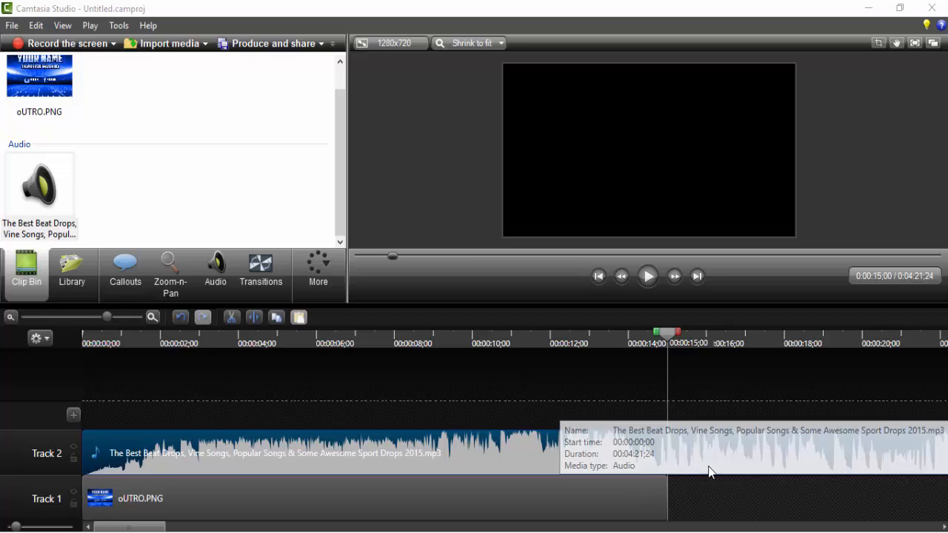
{"action": "left_click", "coordinate": [254, 317]}
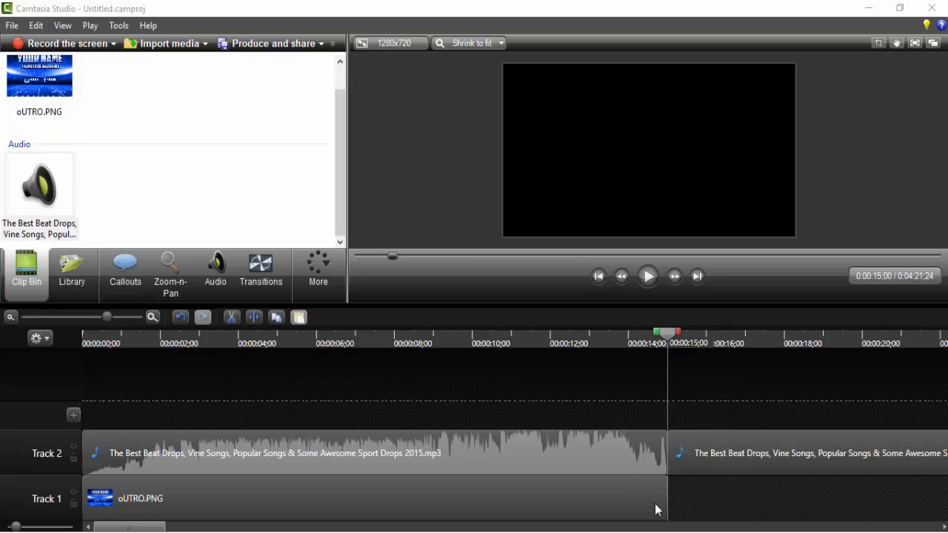
{"action": "left_click", "coordinate": [752, 456]}
{"action": "right_click", "coordinate": [738, 444]}
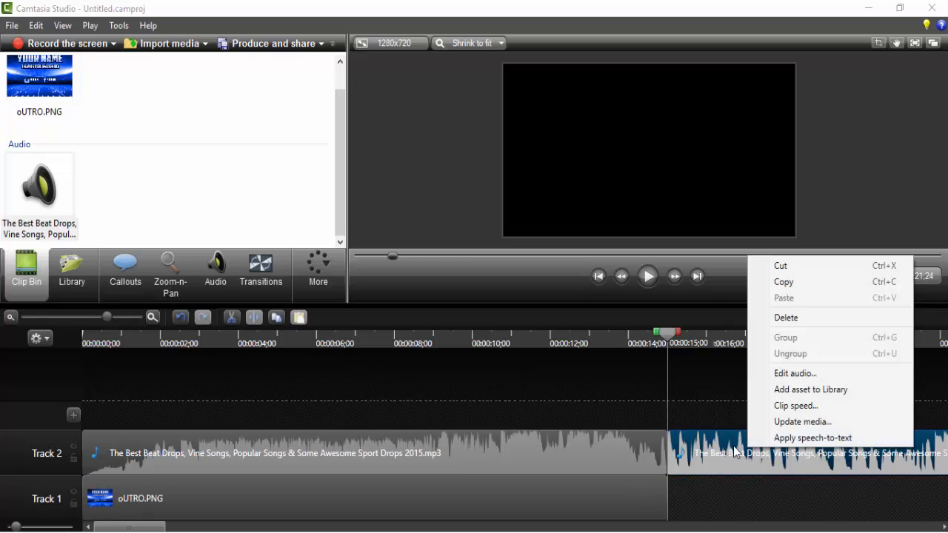
{"action": "left_click", "coordinate": [783, 320]}
- Return the playhead to the start and stretch the outro image horizontally on both sides to fill the 1280x720 canvas
{"action": "left_click_drag", "start_coordinate": [664, 338], "coordinate": [2, 453]}
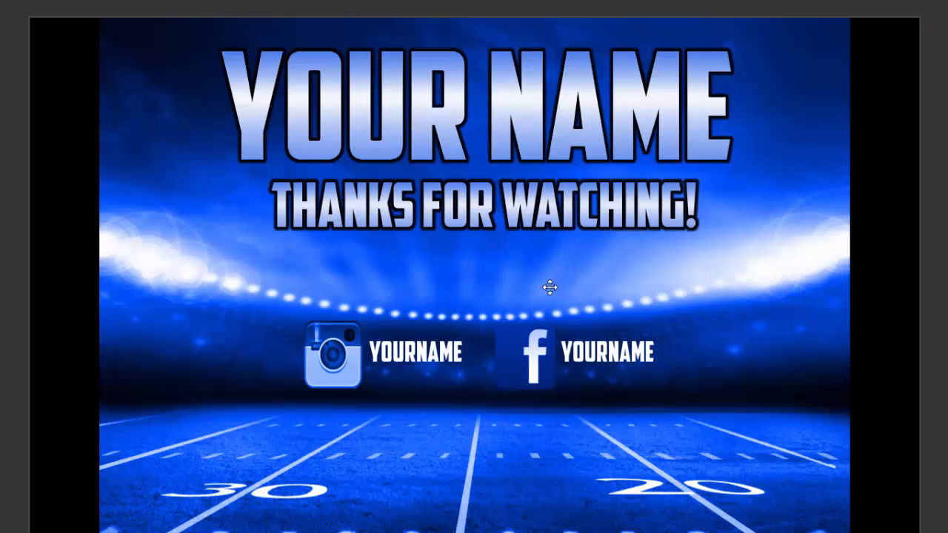
{"action": "left_click", "coordinate": [549, 288]}
{"action": "left_click_drag", "start_coordinate": [851, 280], "coordinate": [920, 275]}
{"action": "left_click_drag", "start_coordinate": [98, 282], "coordinate": [28, 282]}
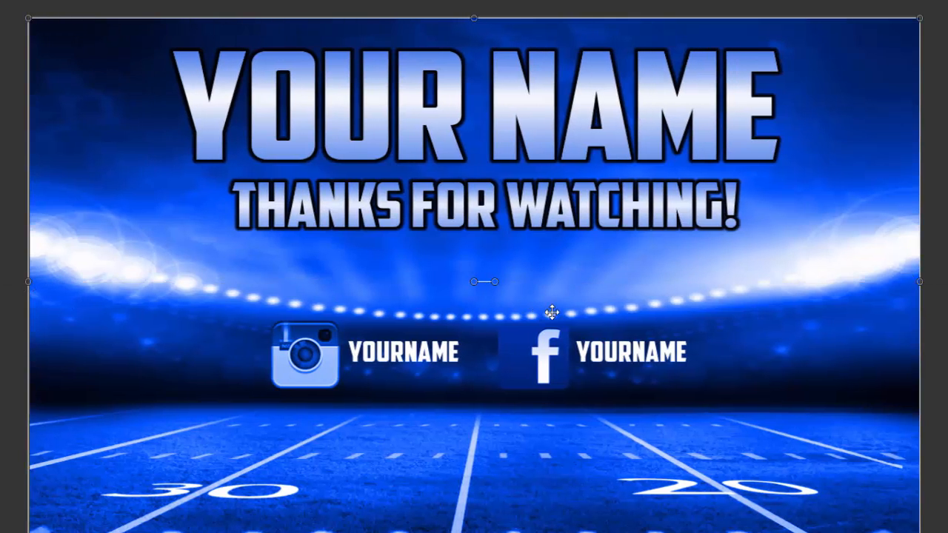